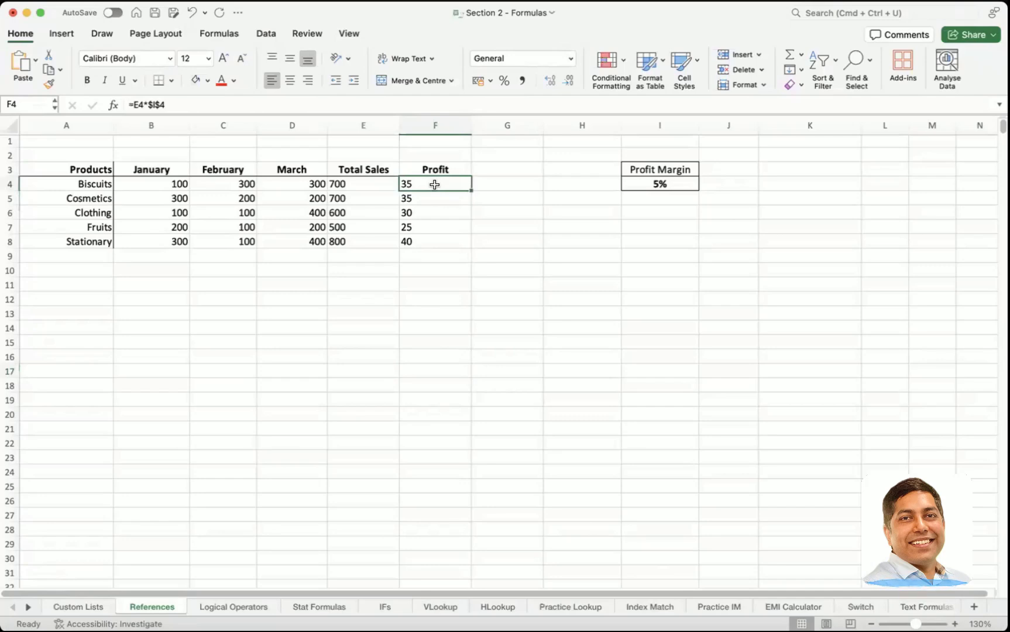
# Step: Examine the Profit formula in F4 and the Total Sales formula in E4, leaving both unchanged
pyautogui.doubleClick(434, 184)
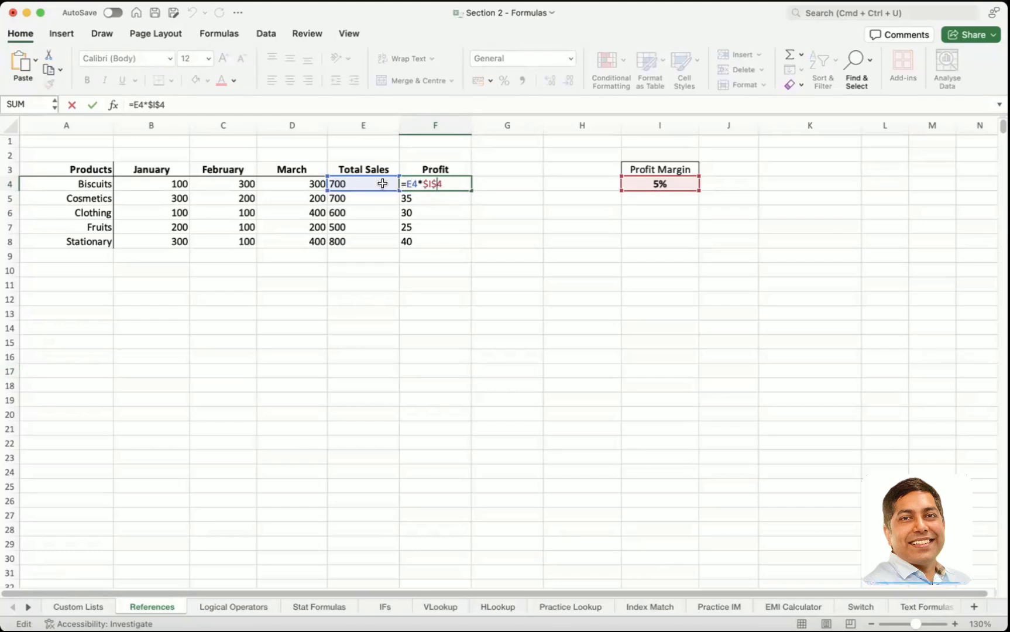
pyautogui.doubleClick(414, 184)
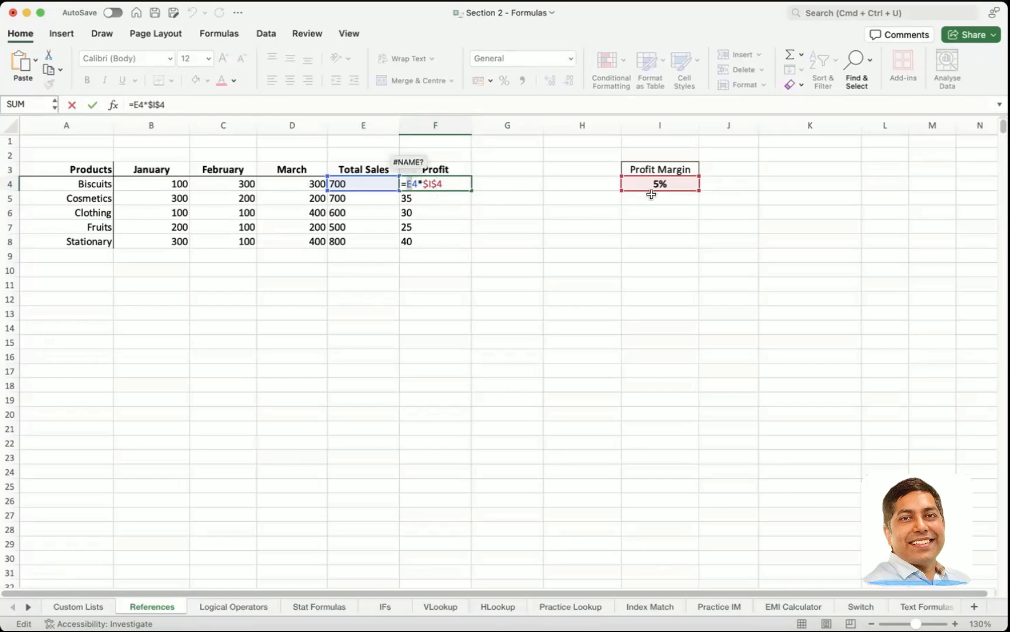
pyautogui.press('Escape')
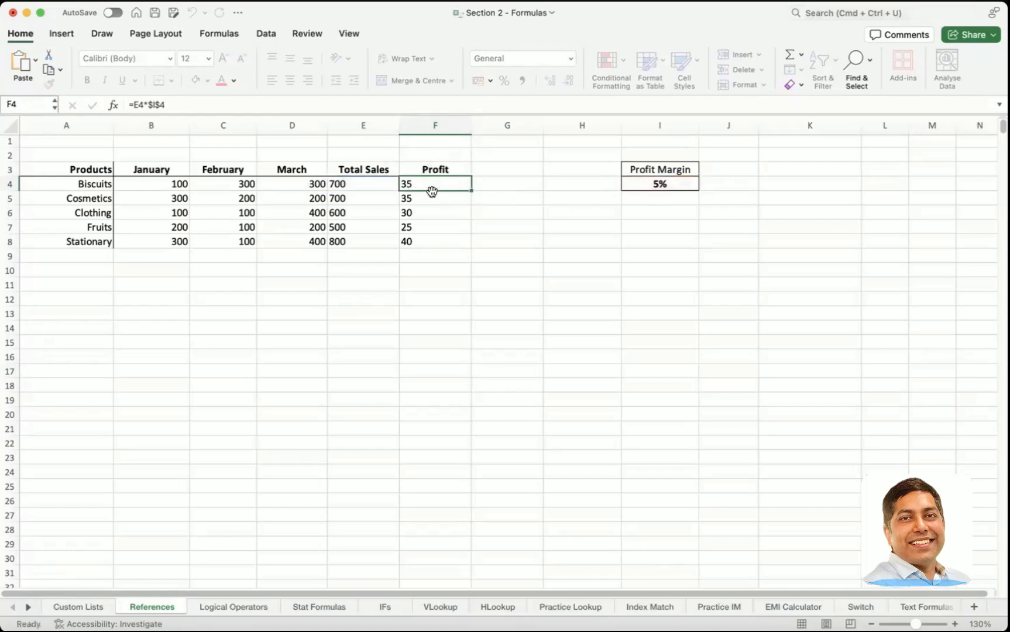
pyautogui.doubleClick(426, 183)
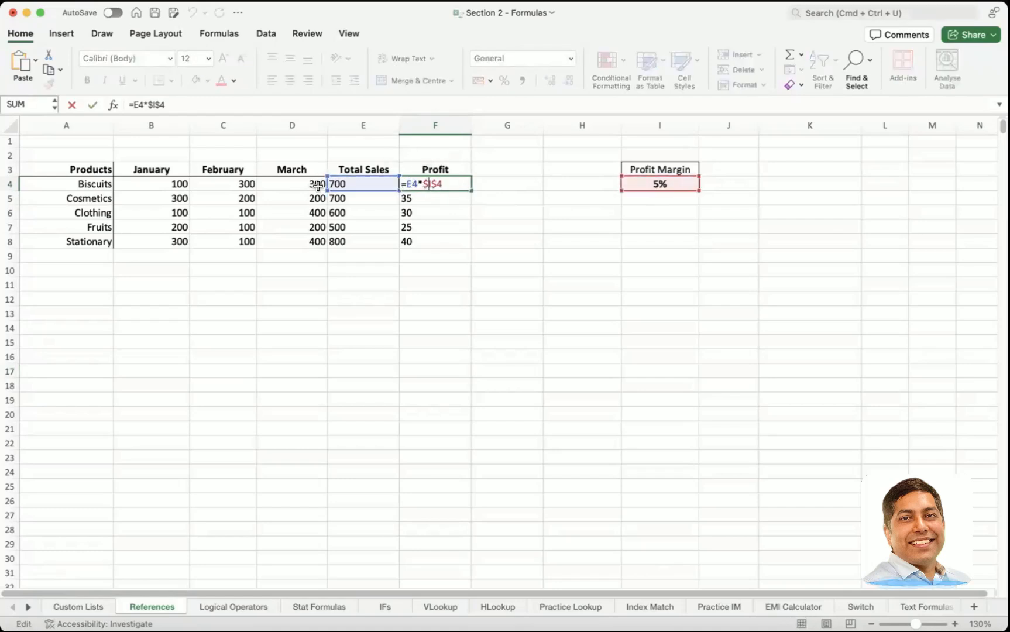
pyautogui.press('Escape')
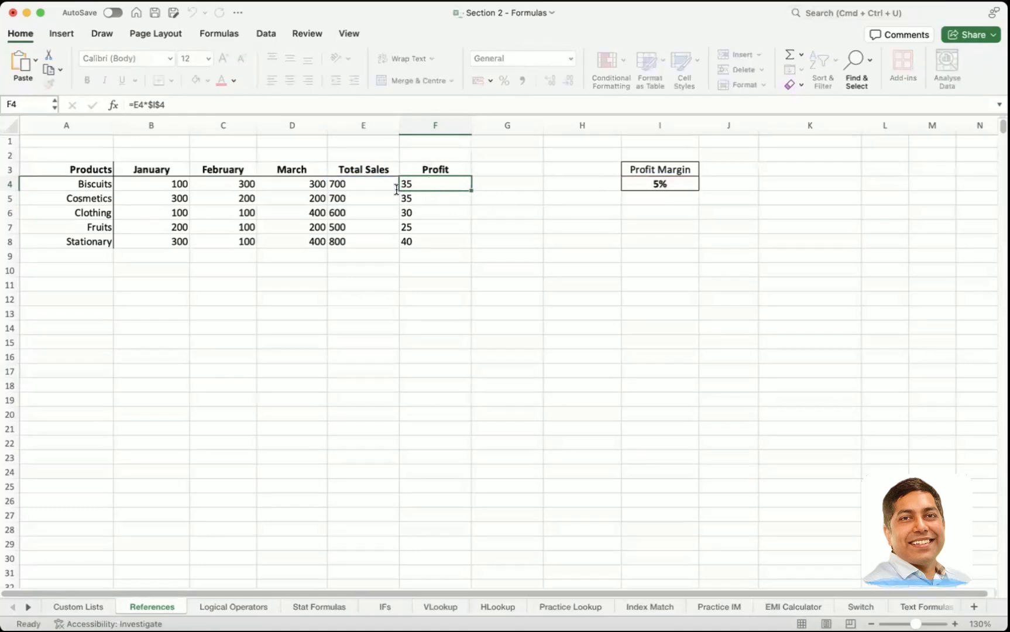
pyautogui.doubleClick(344, 186)
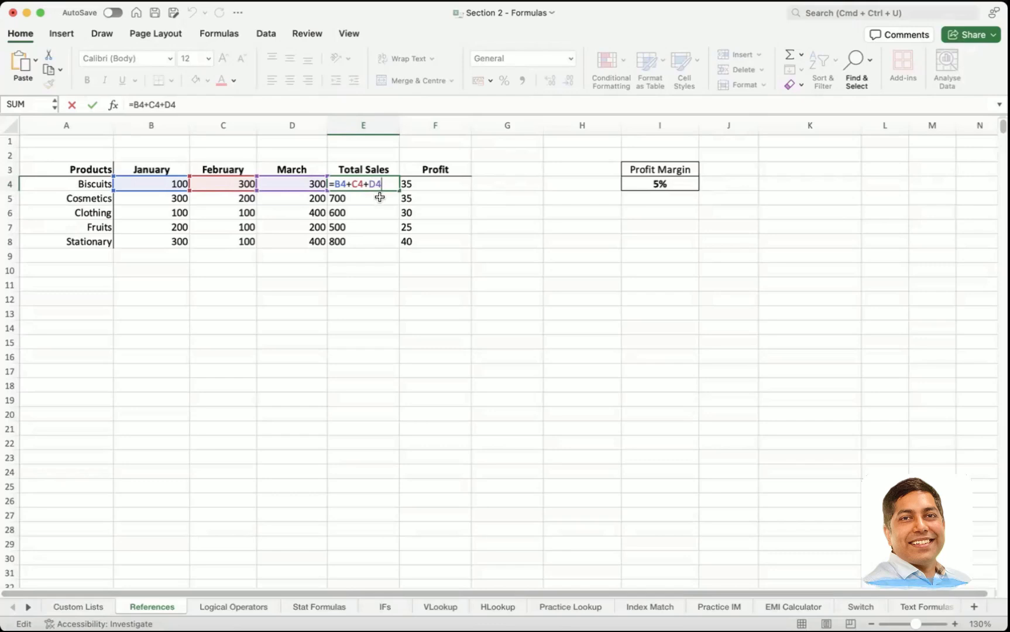
pyautogui.press('Escape')
pyautogui.click(350, 297)
# Step: Enter the letters A, B, C, D and E across cells D11 to H11
pyautogui.click(298, 289)
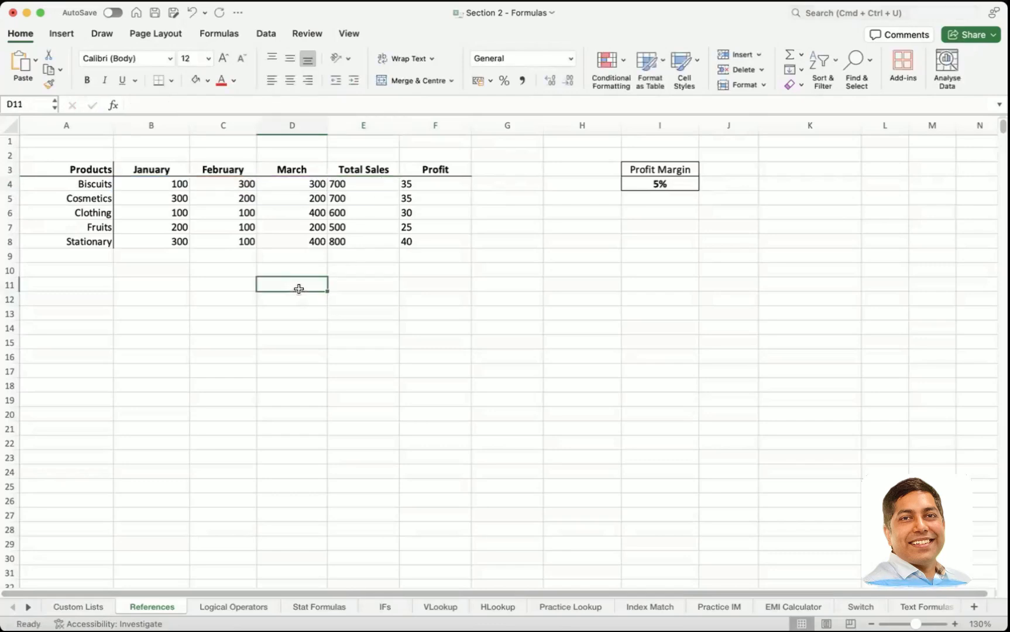
pyautogui.write('A')
pyautogui.press('Tab')
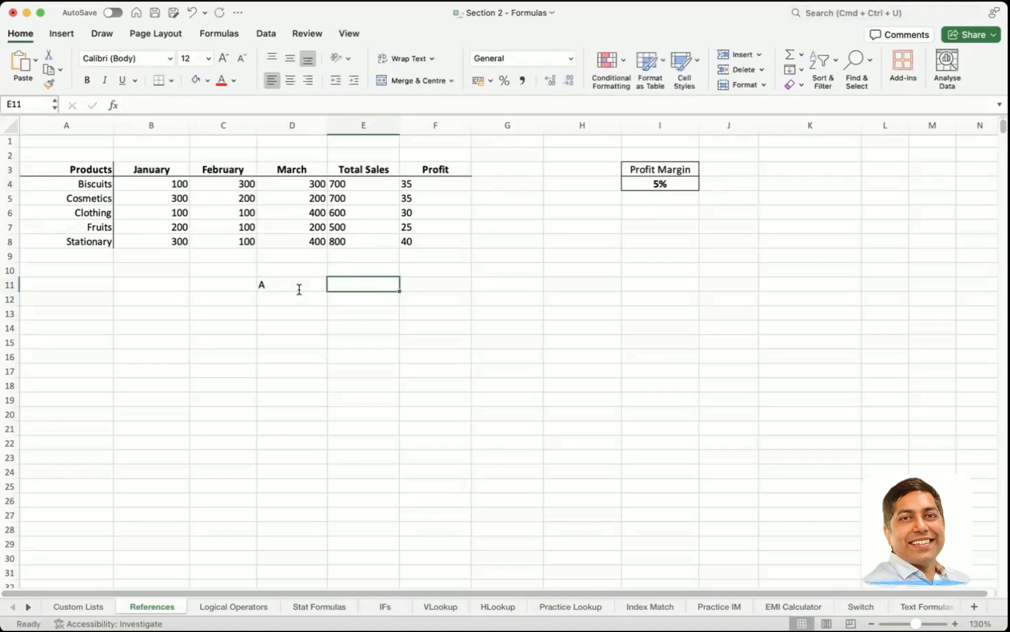
pyautogui.write('B')
pyautogui.press('Tab')
pyautogui.write('C')
pyautogui.press('Tab')
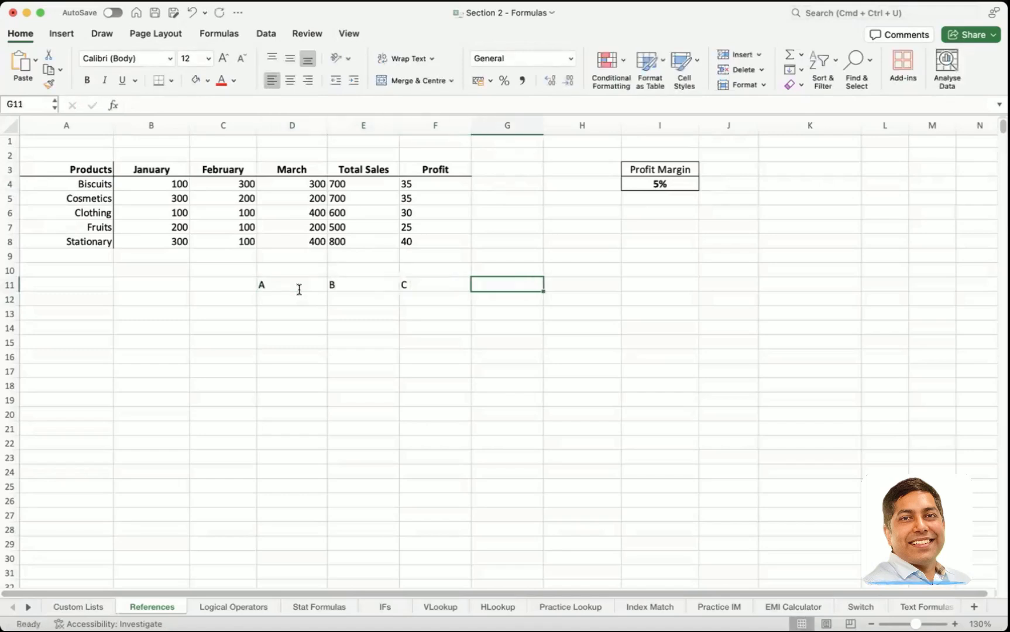
pyautogui.write('D')
pyautogui.press('Tab')
pyautogui.write('E')
pyautogui.press('Return')
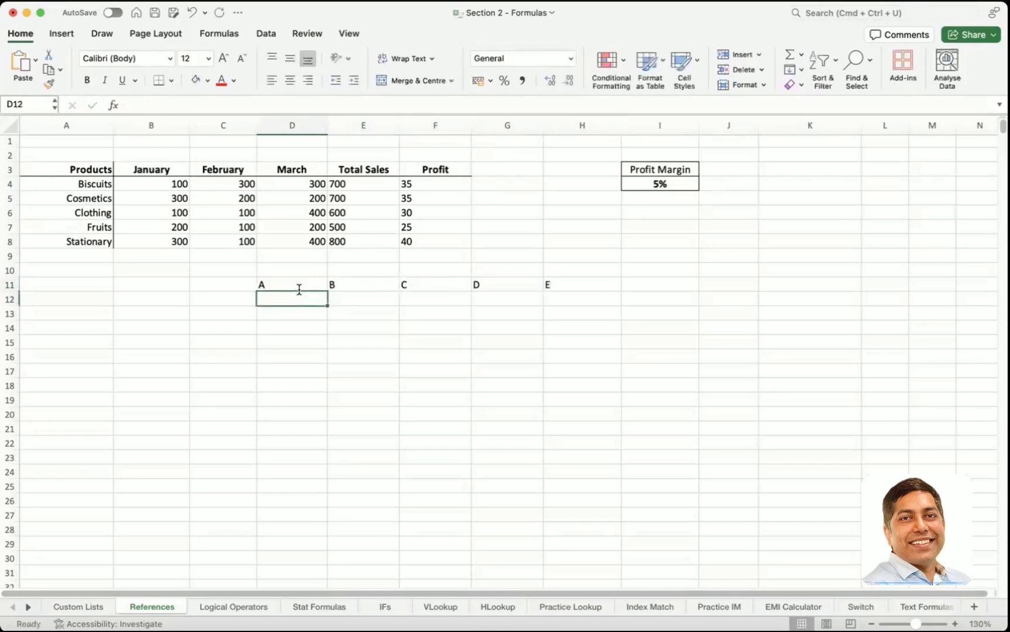
# Step: Enter the formula =D11 in cell C13 to reference the first letter
pyautogui.click(234, 315)
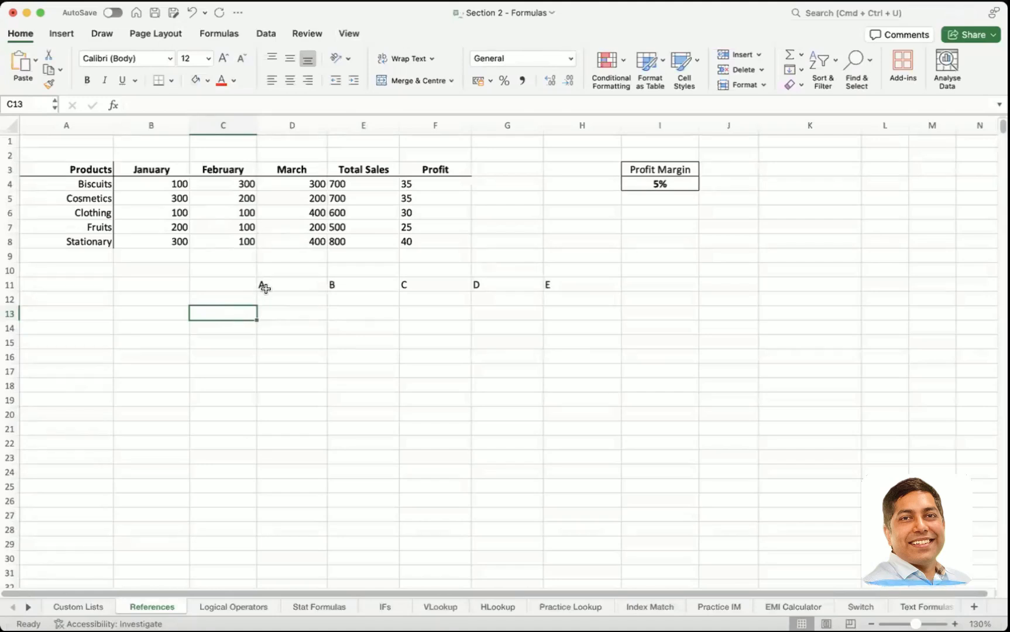
pyautogui.write('=')
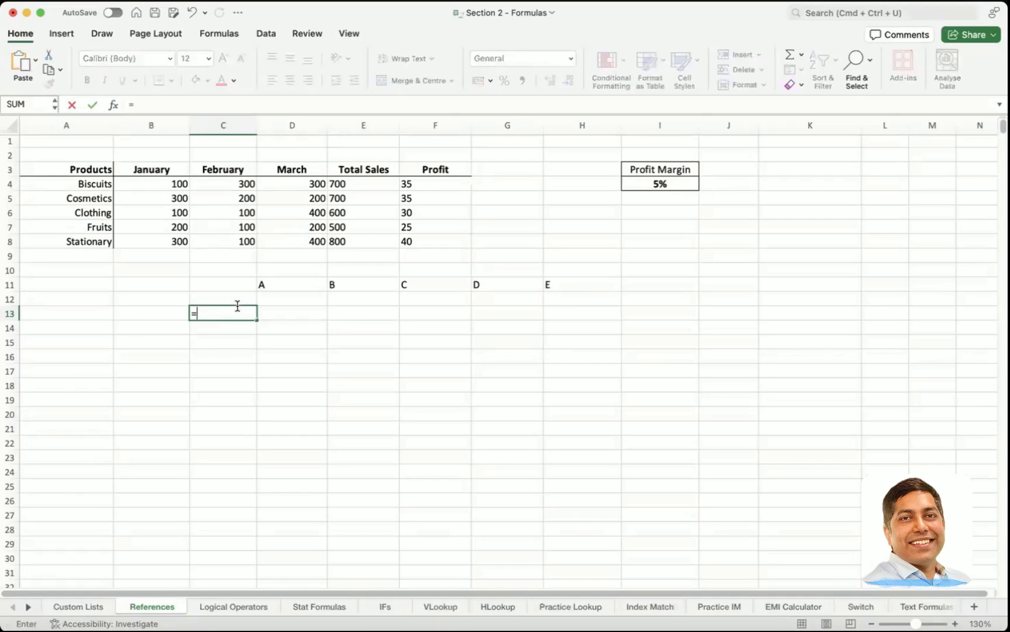
pyautogui.click(274, 283)
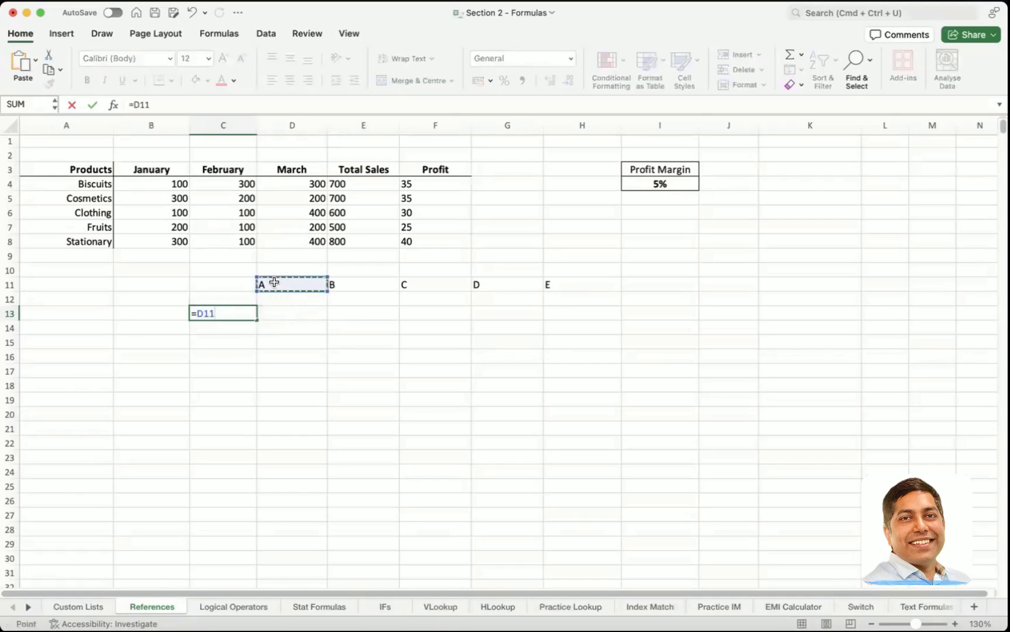
pyautogui.press('Return')
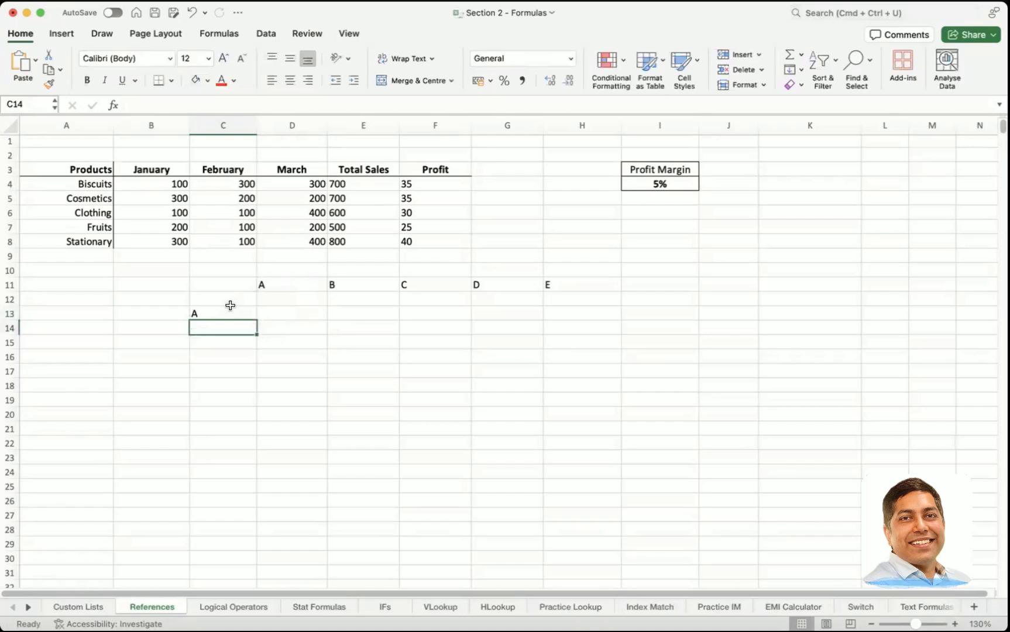
# Step: Examine the formula in C13 and the cell it references, discarding any accidental edit
pyautogui.click(272, 283)
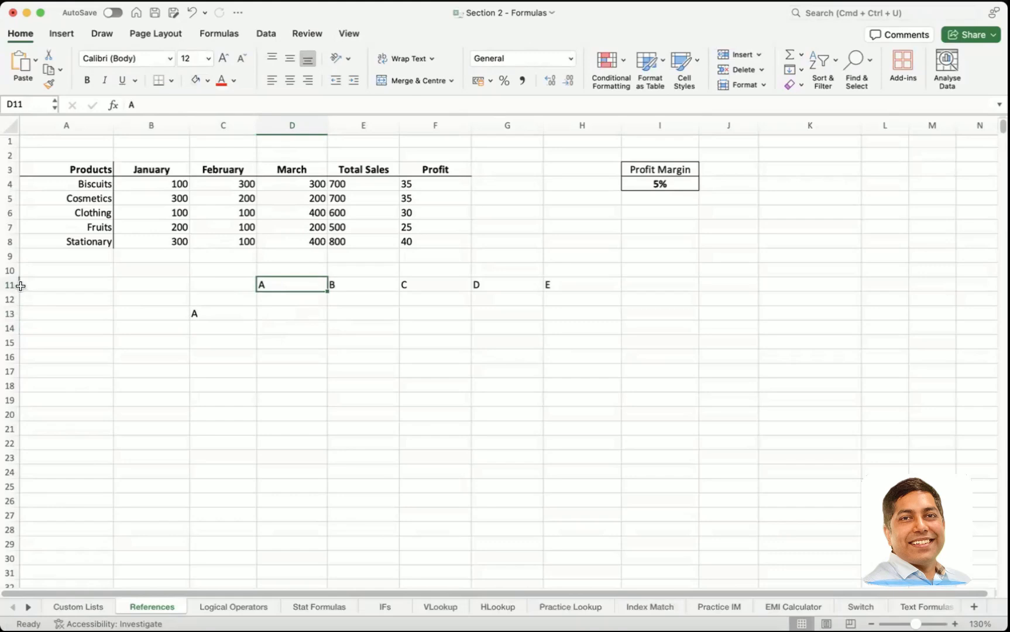
pyautogui.click(223, 312)
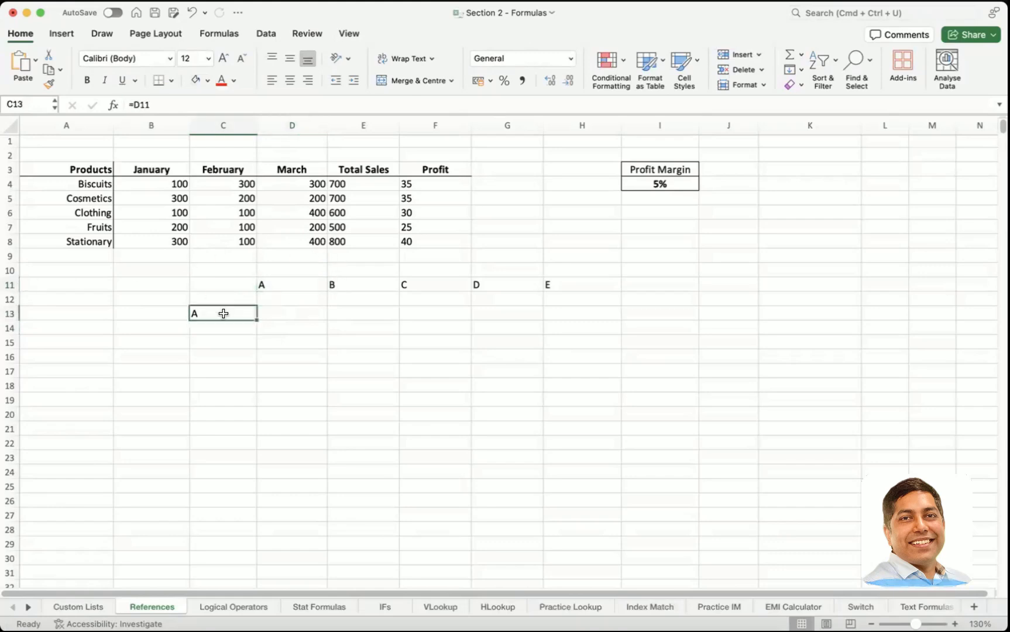
pyautogui.doubleClick(223, 312)
pyautogui.click(264, 318)
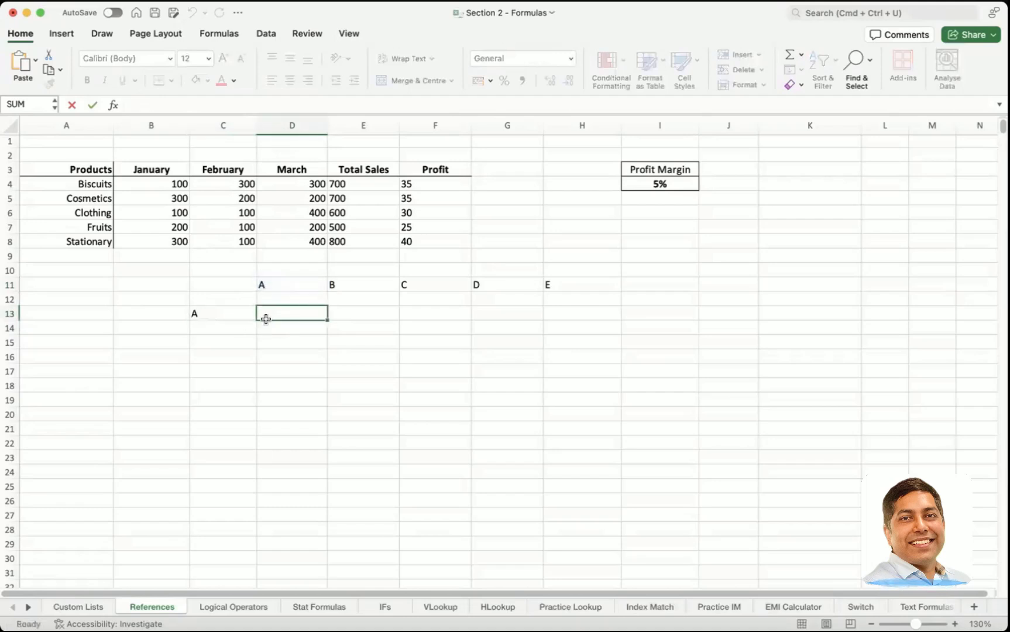
pyautogui.click(210, 315)
pyautogui.doubleClick(209, 315)
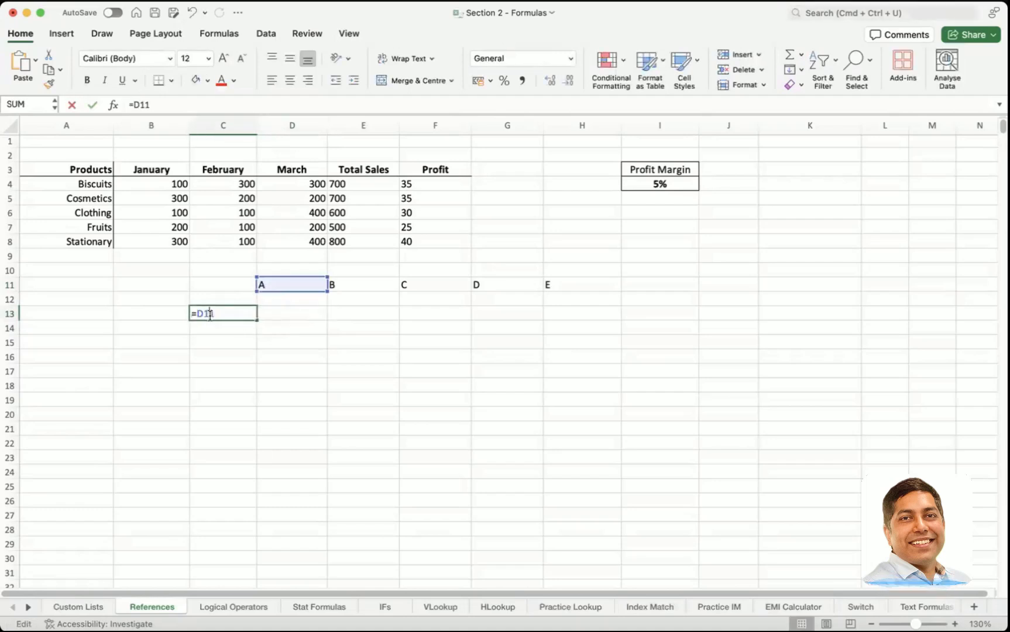
pyautogui.click(199, 332)
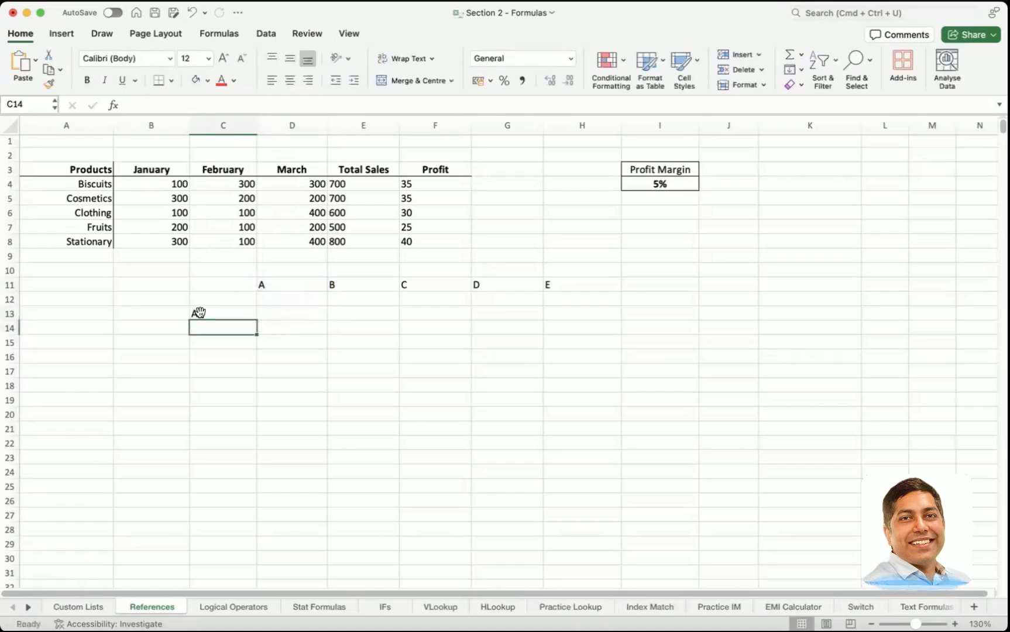
pyautogui.click(199, 314)
pyautogui.doubleClick(197, 314)
pyautogui.click(296, 322)
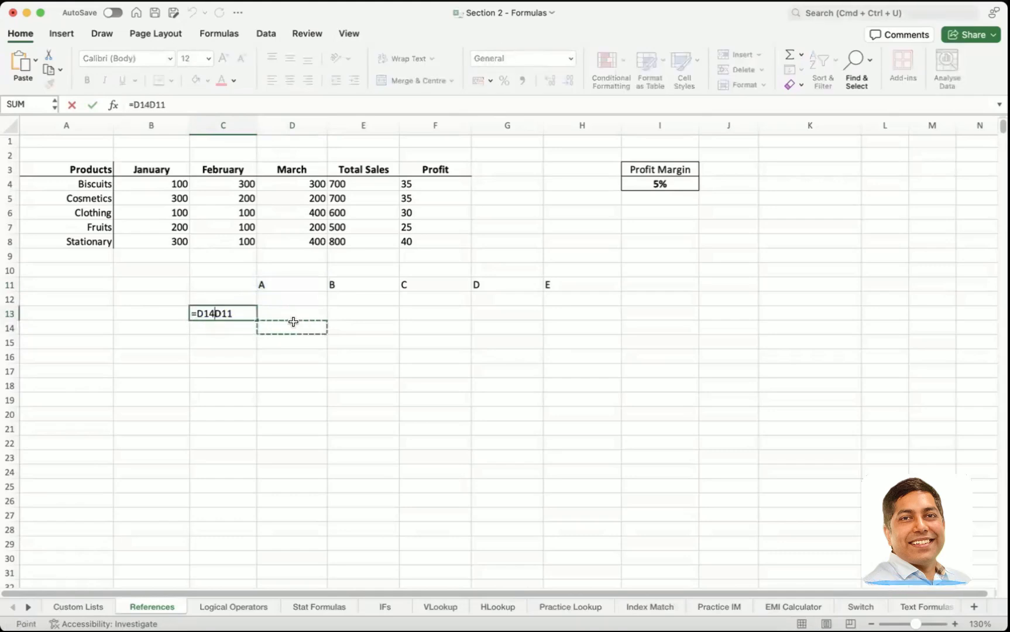
pyautogui.moveTo(295, 322); pyautogui.dragTo(275, 303)
pyautogui.press('Escape')
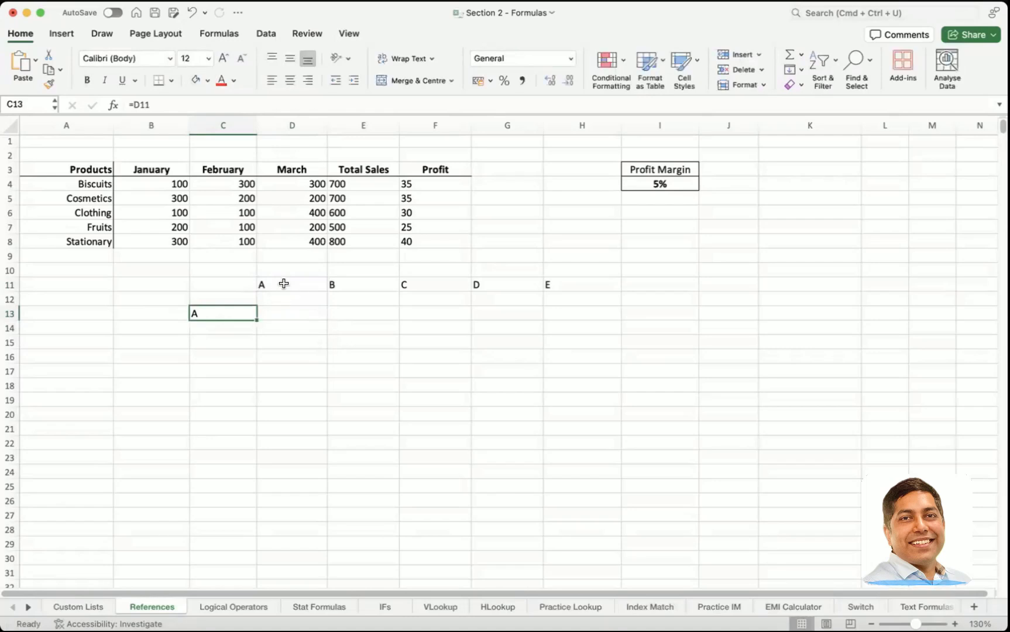
# Step: Replace the value in D11 with K to test the linked cell C13, and undo the change
pyautogui.click(283, 283)
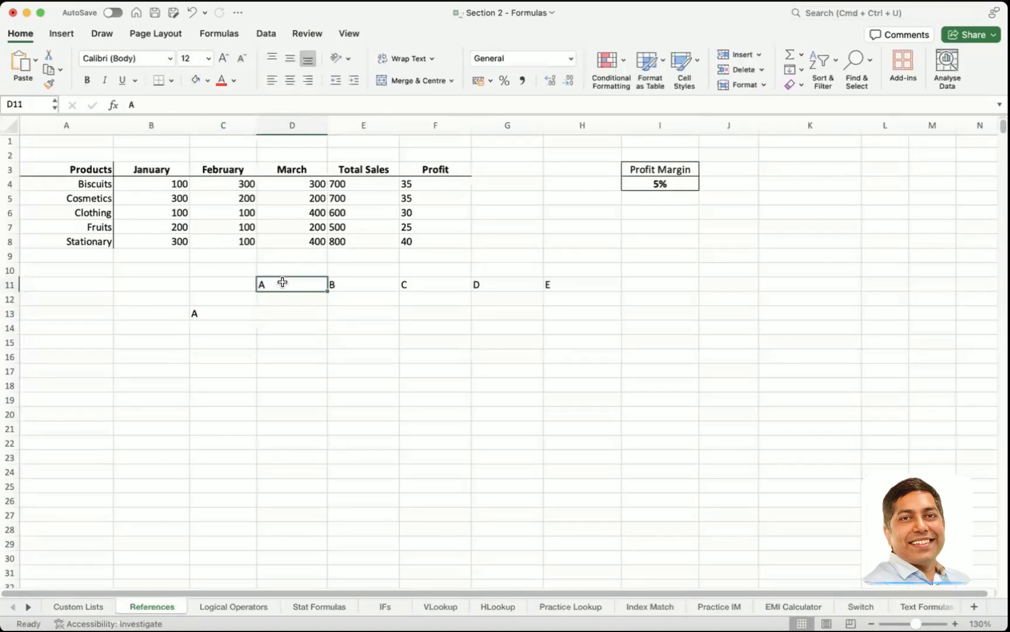
pyautogui.write('K')
pyautogui.press('Return')
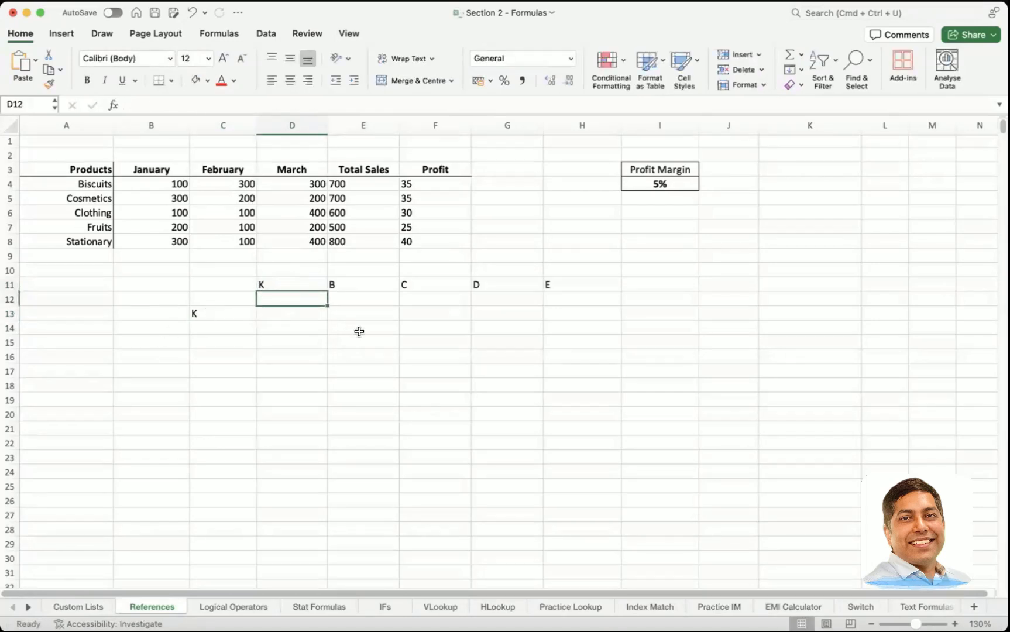
pyautogui.press('super+z')
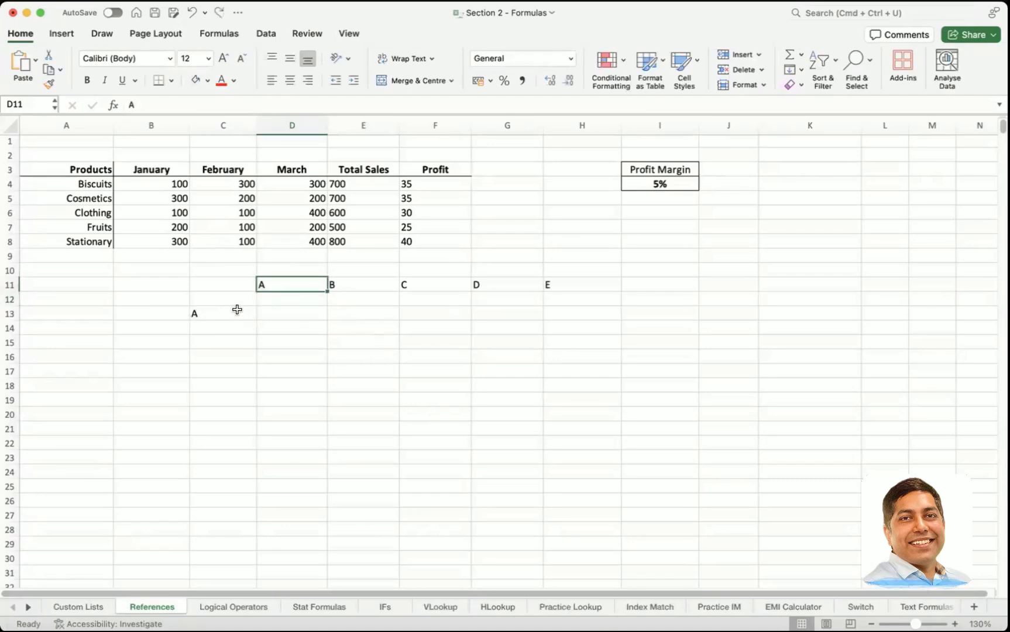
# Step: Replace the letters in cells D11 to H11 with the numbers 1, 2, 3, 4 and 5
pyautogui.click(240, 313)
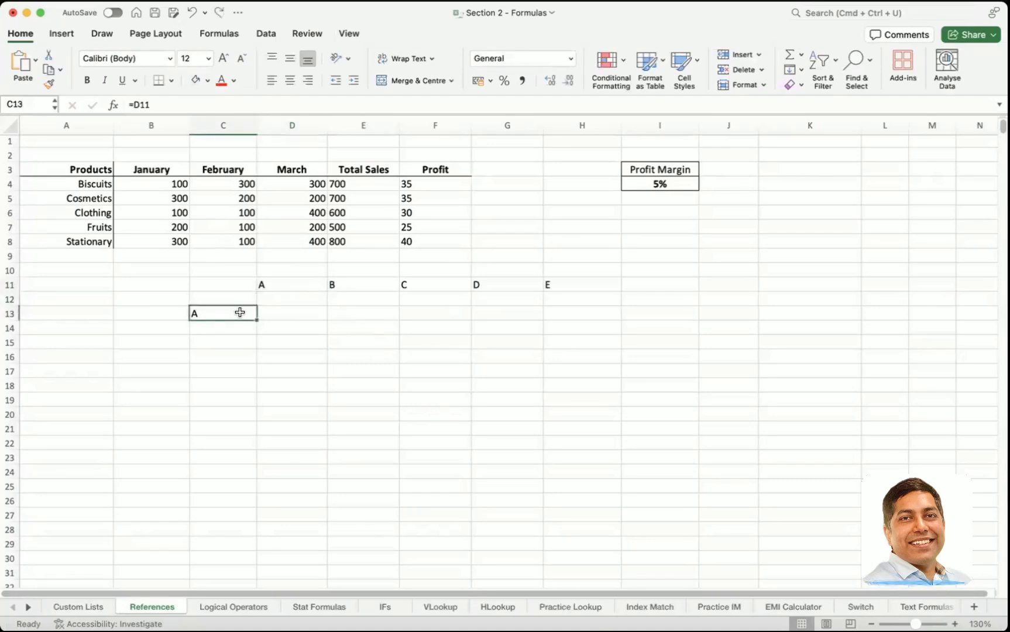
pyautogui.click(274, 284)
pyautogui.write('1')
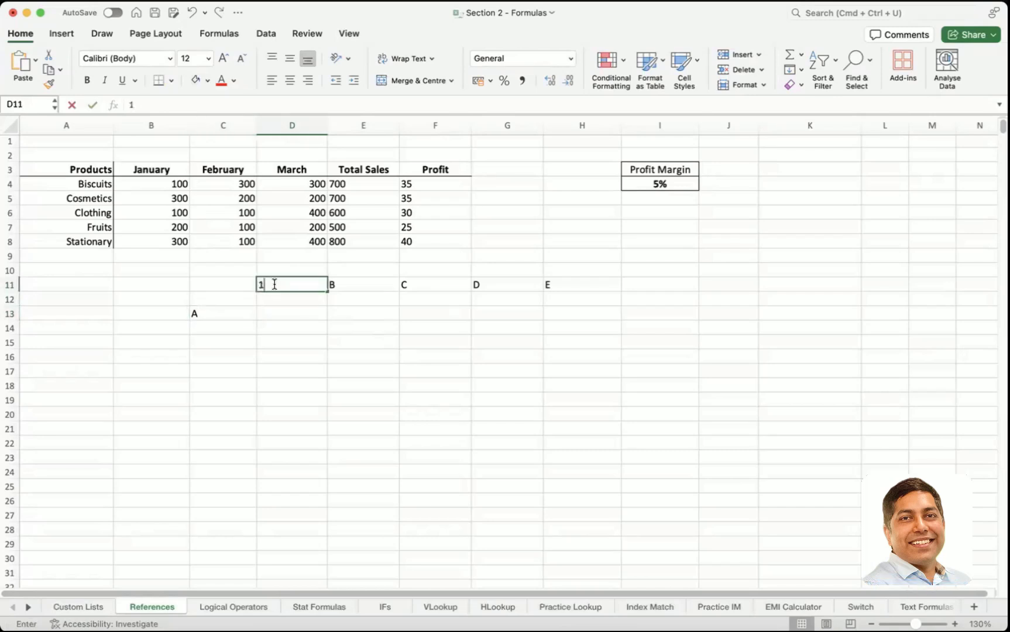
pyautogui.press('Tab')
pyautogui.write('2')
pyautogui.press('Tab')
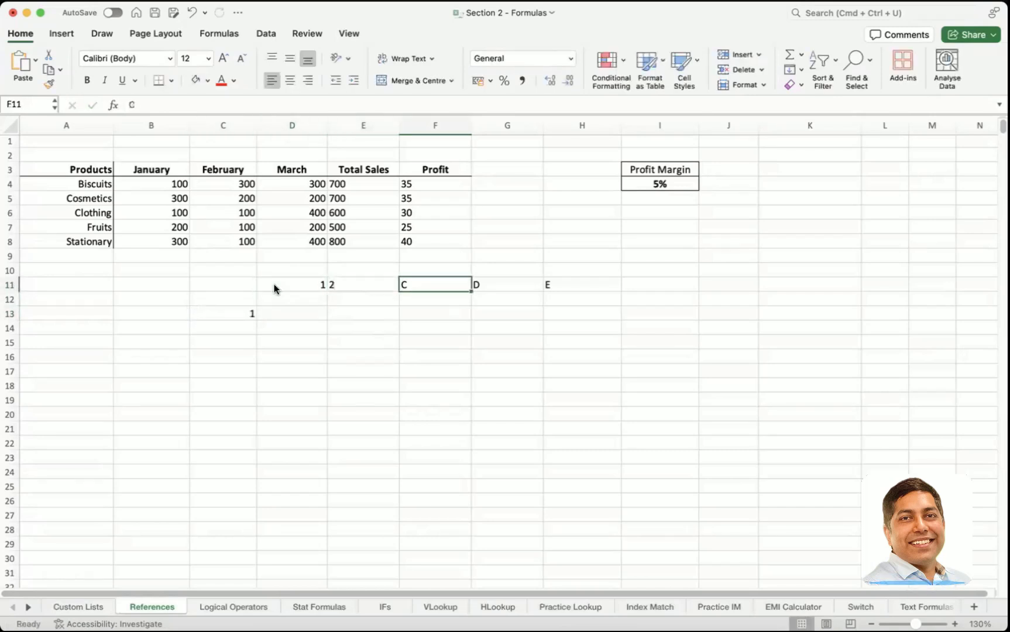
pyautogui.write('3')
pyautogui.press('Tab')
pyautogui.write('4')
pyautogui.press('Tab')
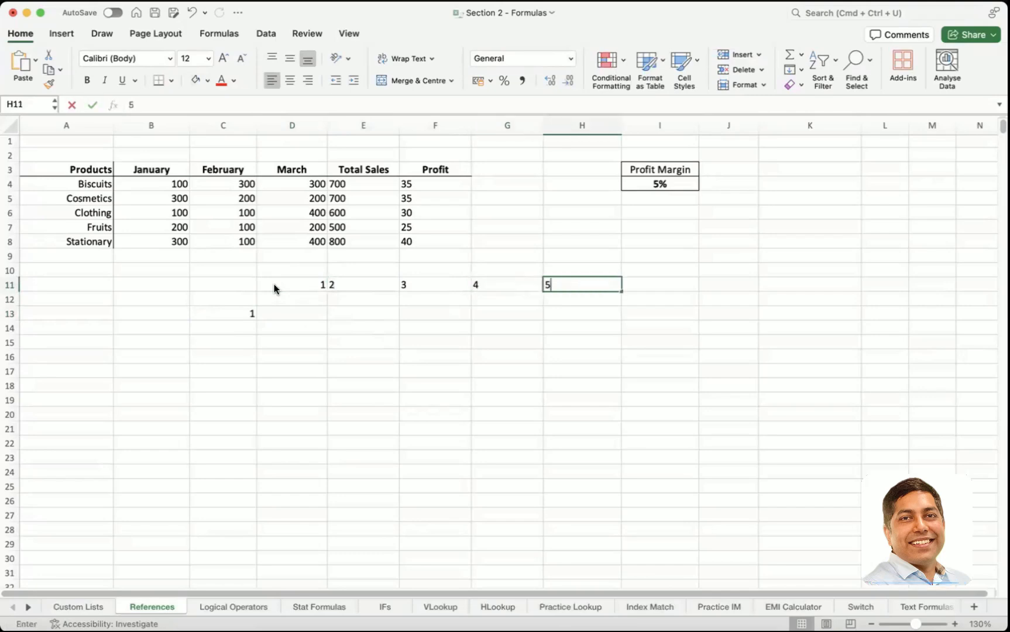
pyautogui.write('5')
pyautogui.click(286, 285)
pyautogui.press('Delete')
pyautogui.write('1')
pyautogui.press('Tab')
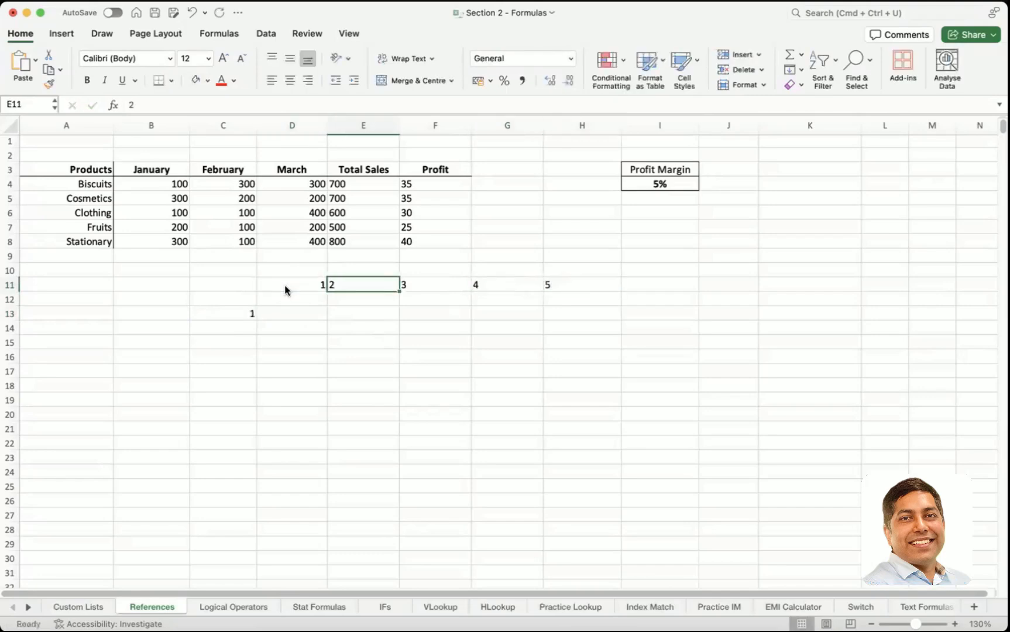
pyautogui.press('Tab')
pyautogui.press('Left')
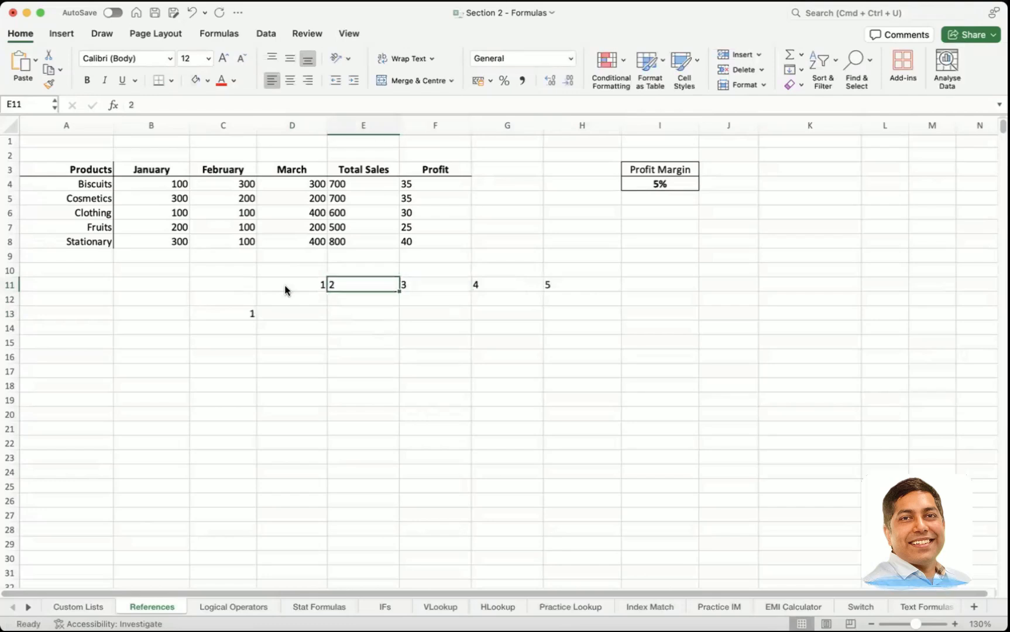
# Step: Change the formula in C13 to reference the whole range D11:H11 instead of the single cell
pyautogui.doubleClick(248, 311)
pyautogui.press('Escape')
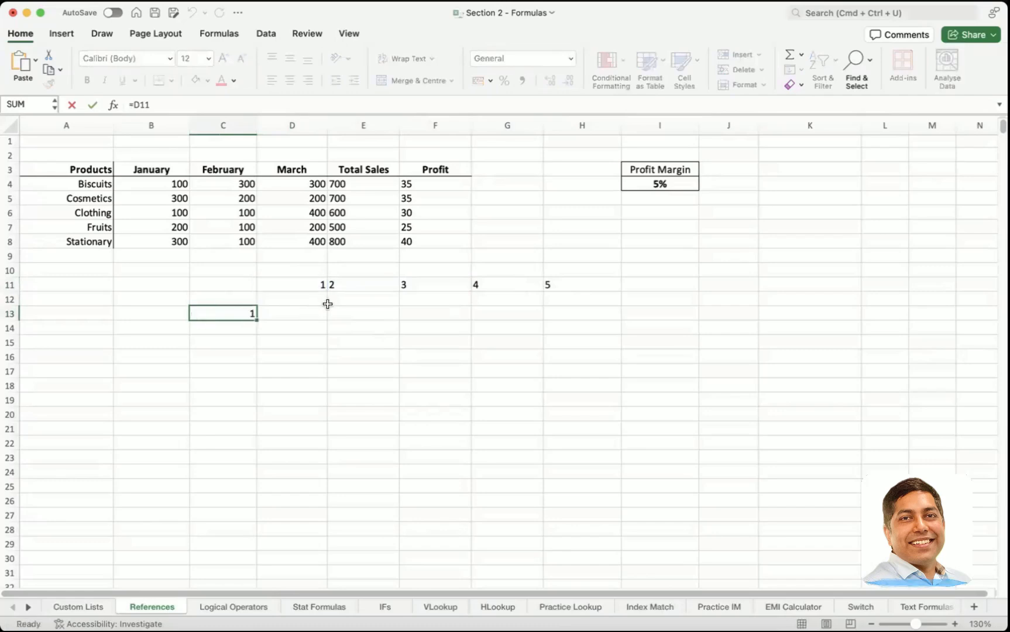
pyautogui.click(305, 284)
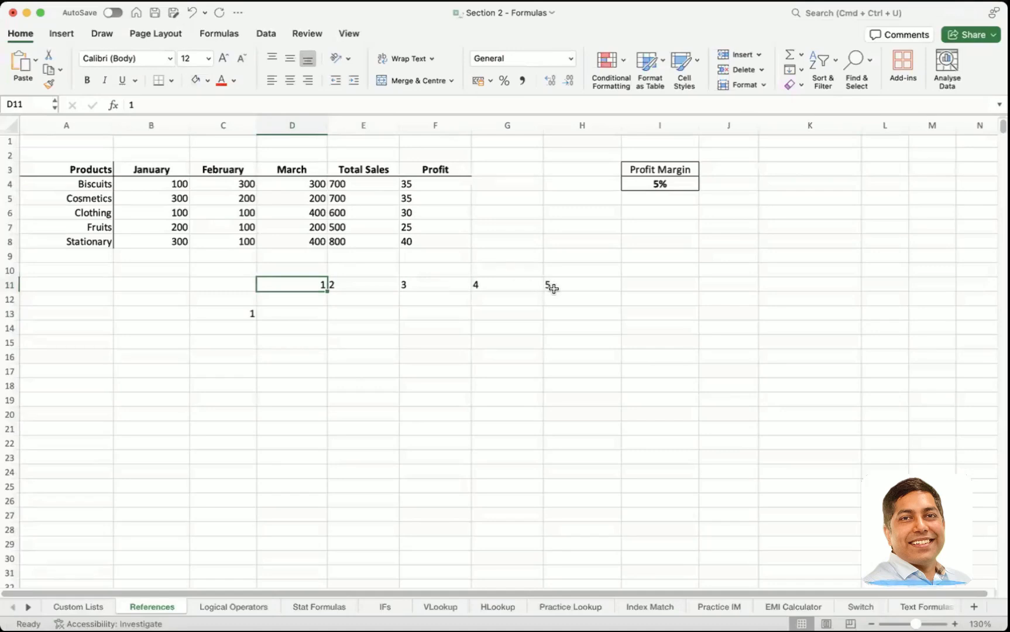
pyautogui.doubleClick(239, 314)
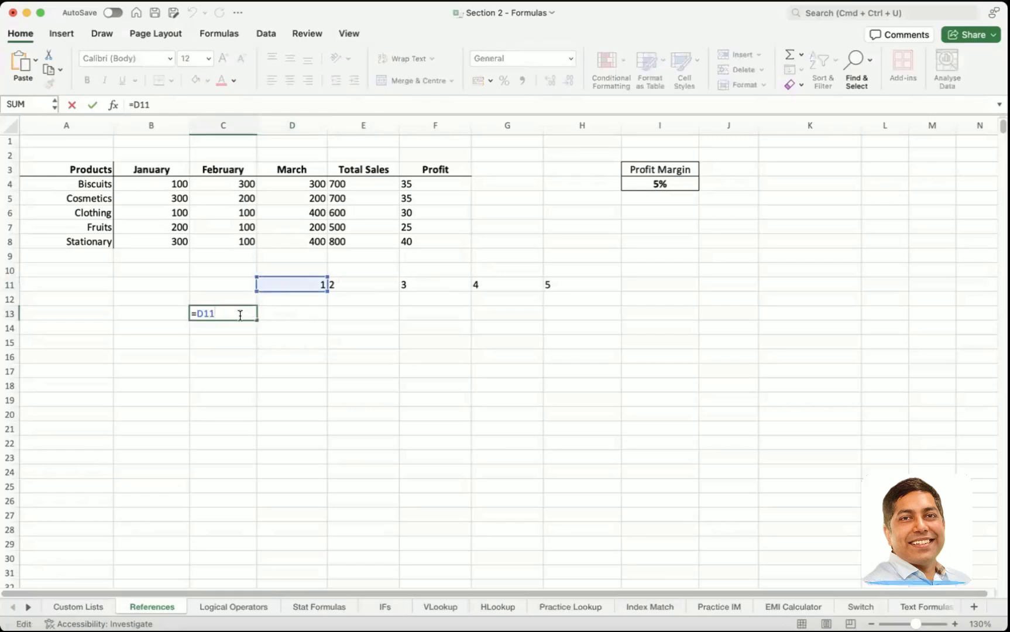
pyautogui.press('BackSpace')
pyautogui.press('BackSpace')
pyautogui.press('BackSpace')
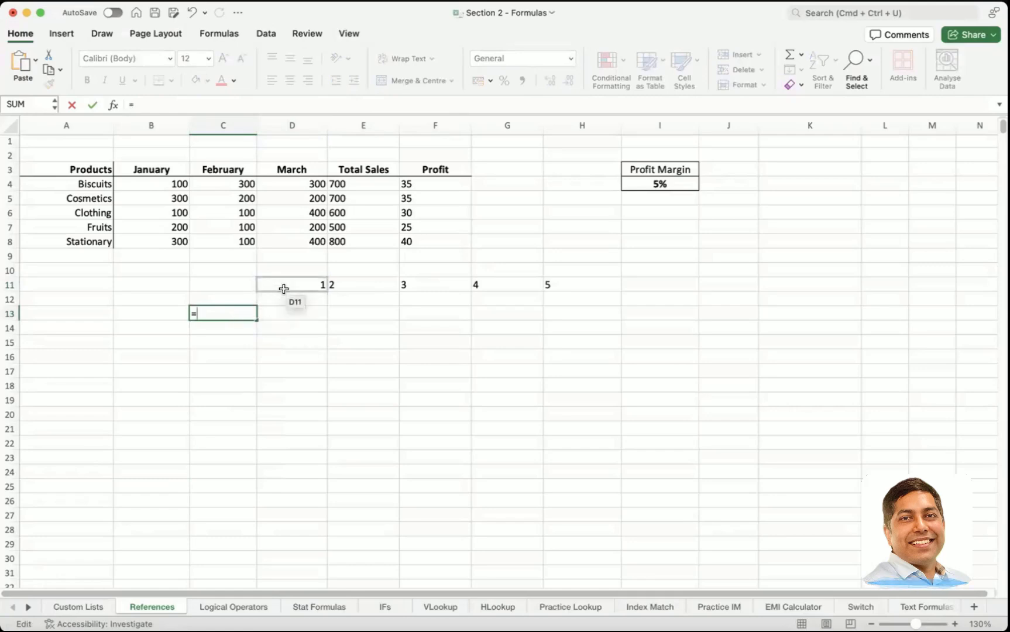
pyautogui.moveTo(289, 286); pyautogui.dragTo(553, 287)
pyautogui.press('Return')
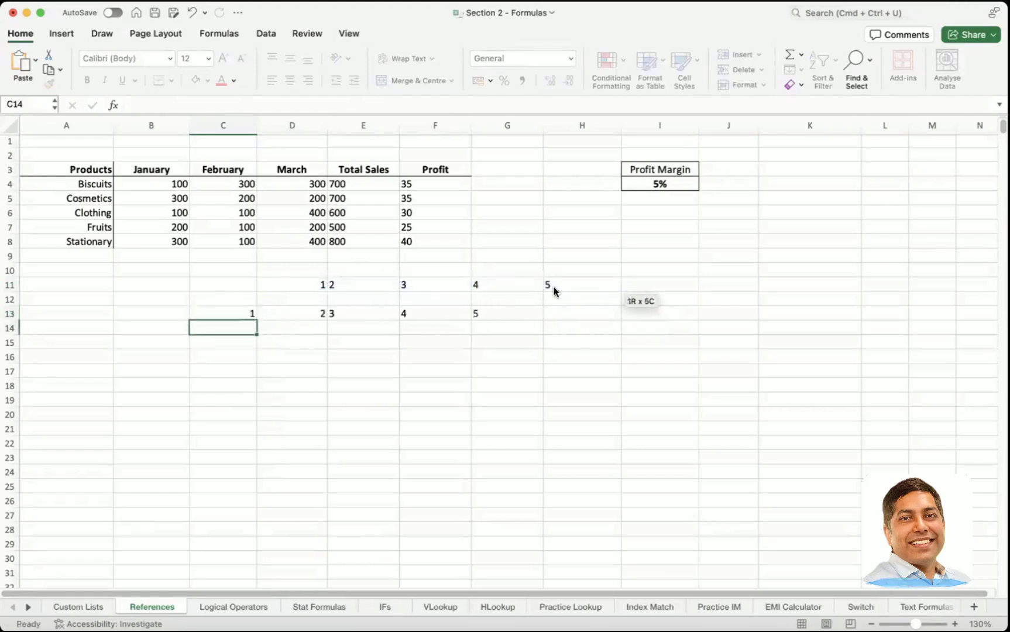
# Step: Examine the range formula in C13 and the neighbouring cell it fills, without changing the formula
pyautogui.click(234, 316)
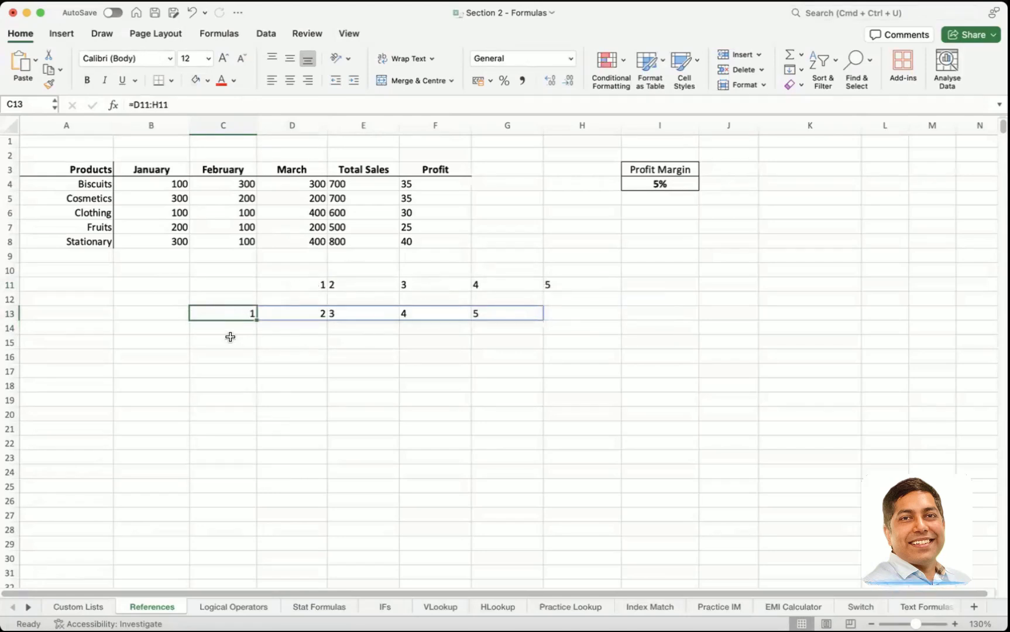
pyautogui.click(231, 336)
pyautogui.doubleClick(236, 316)
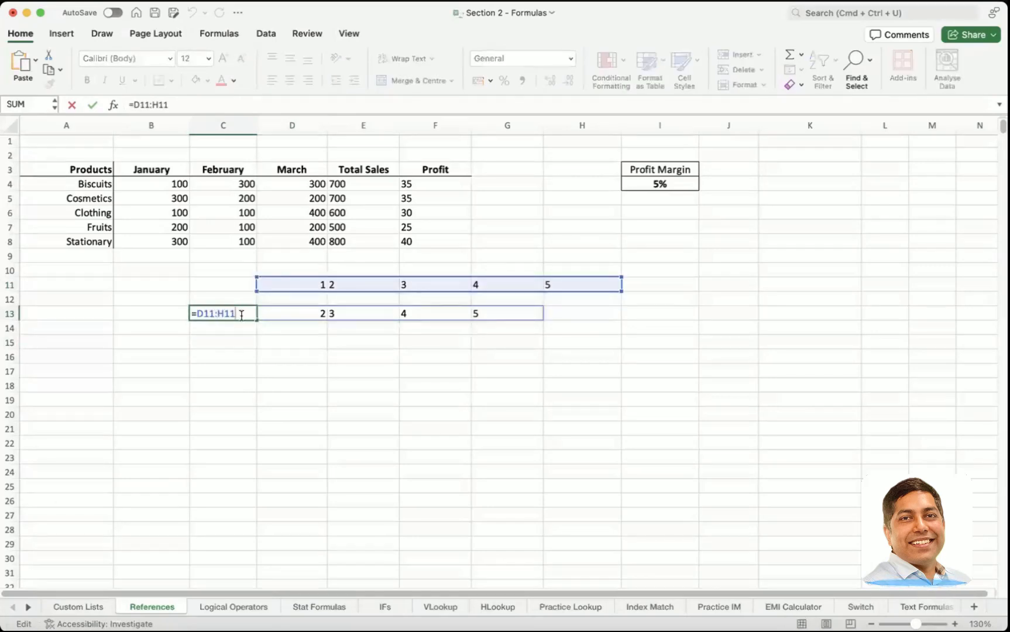
pyautogui.click(269, 327)
pyautogui.click(285, 309)
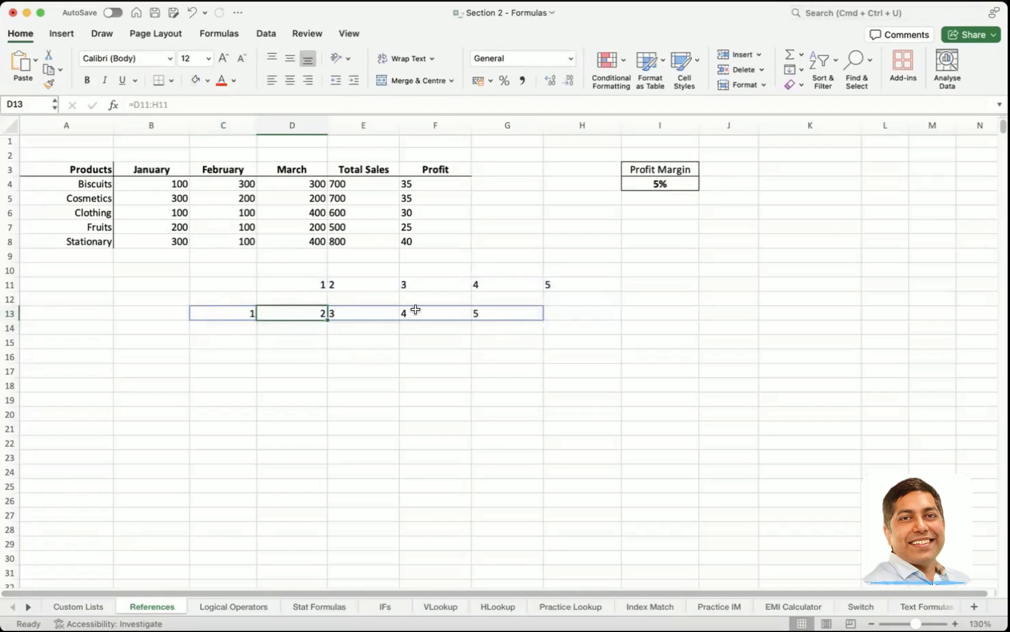
pyautogui.click(238, 313)
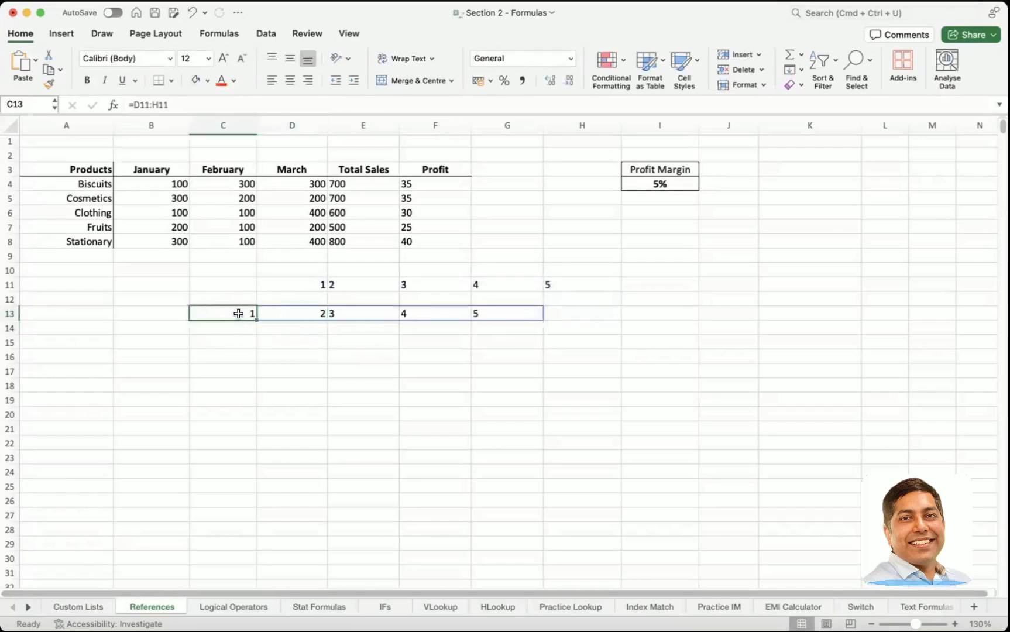
pyautogui.doubleClick(237, 312)
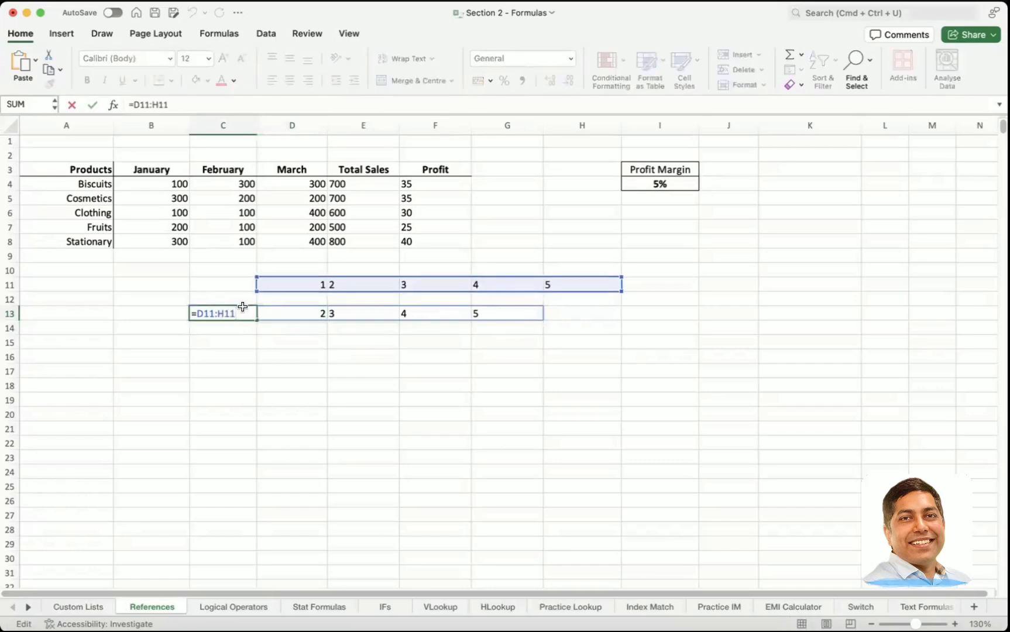
pyautogui.click(245, 339)
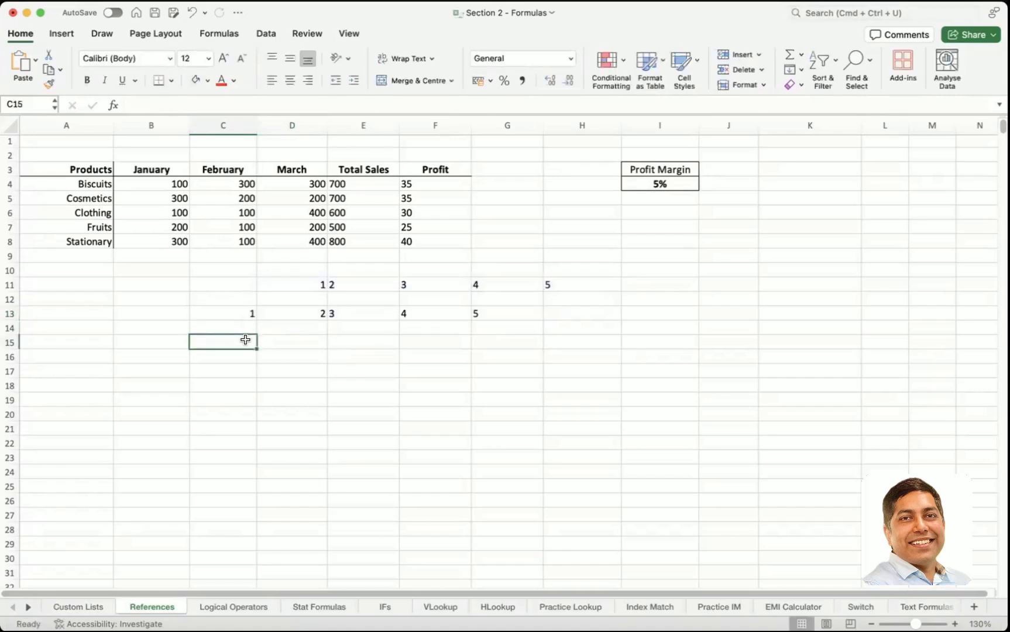
pyautogui.write('=')
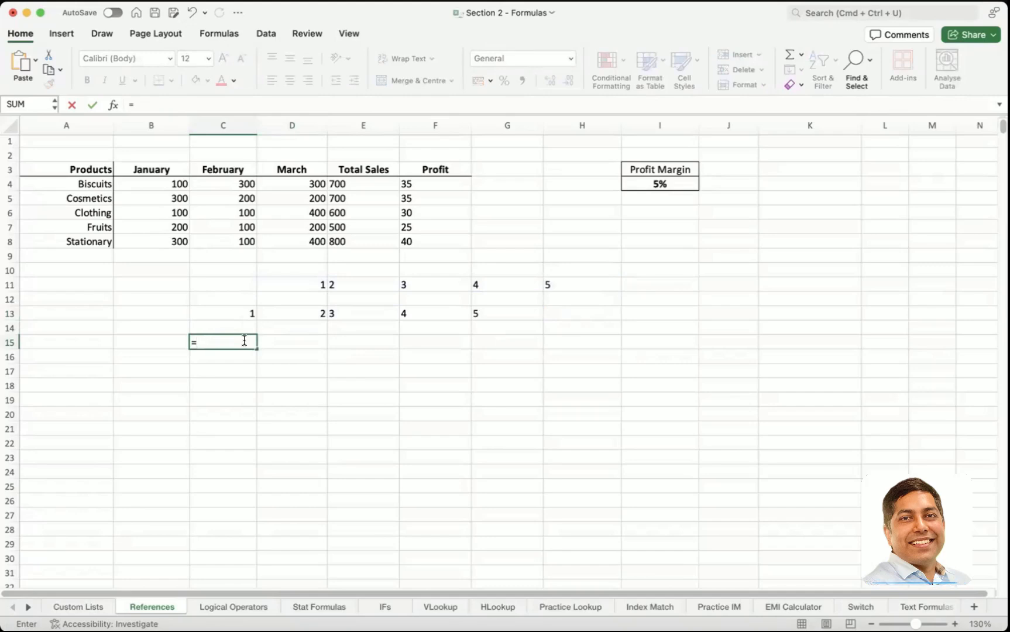
pyautogui.click(348, 281)
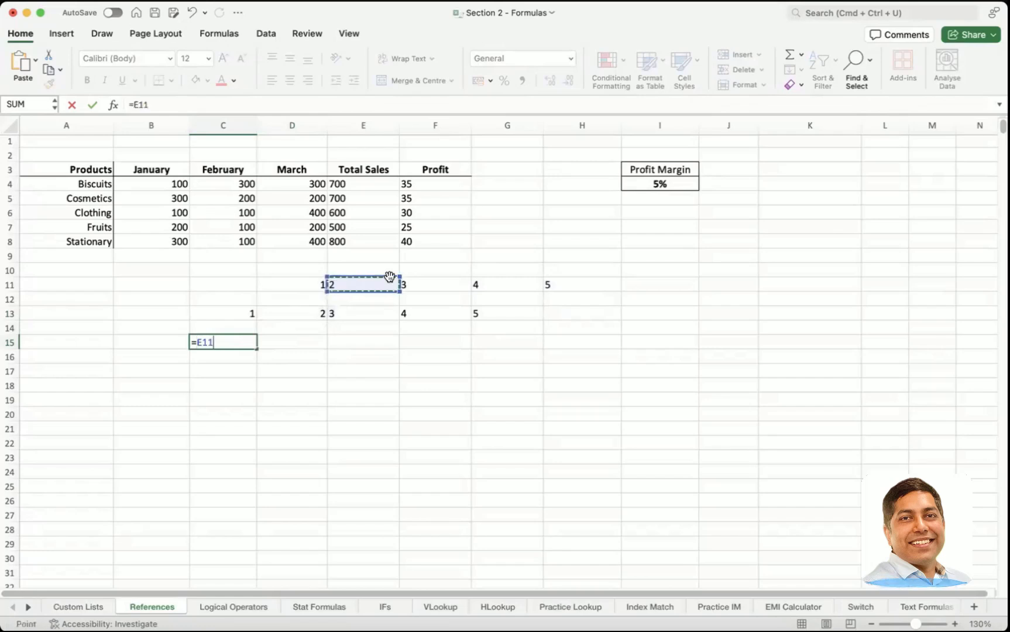
pyautogui.write(',')
pyautogui.click(421, 285)
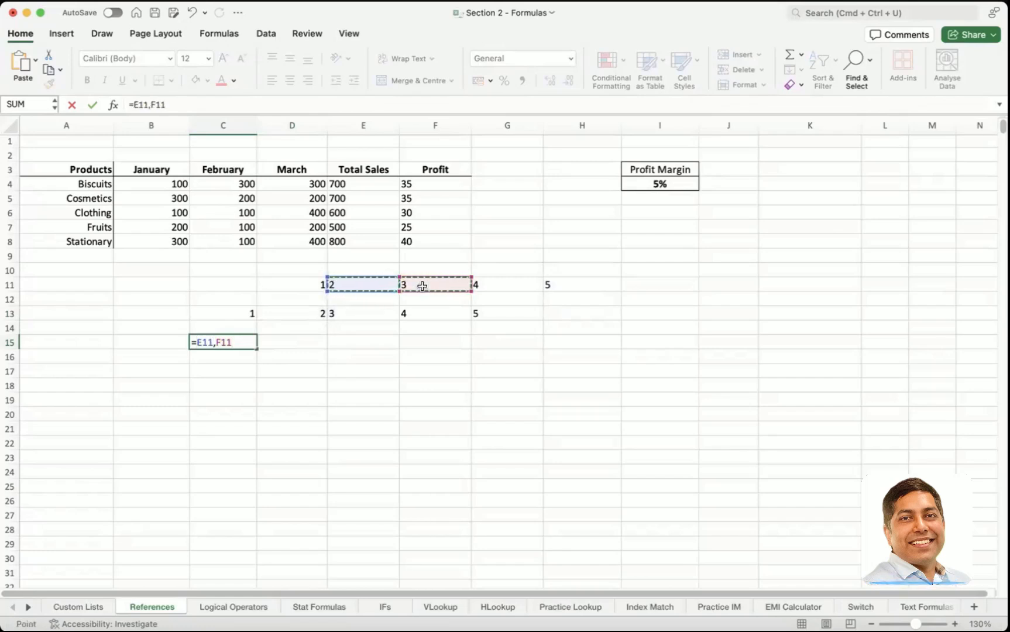
pyautogui.write(',')
pyautogui.click(428, 285)
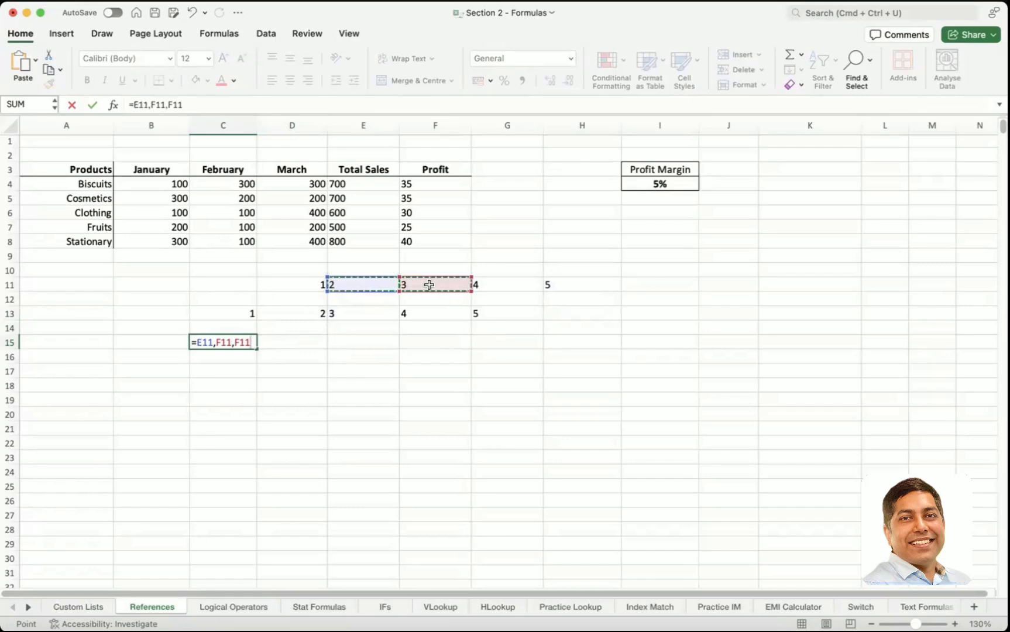
pyautogui.write(',')
pyautogui.click(500, 285)
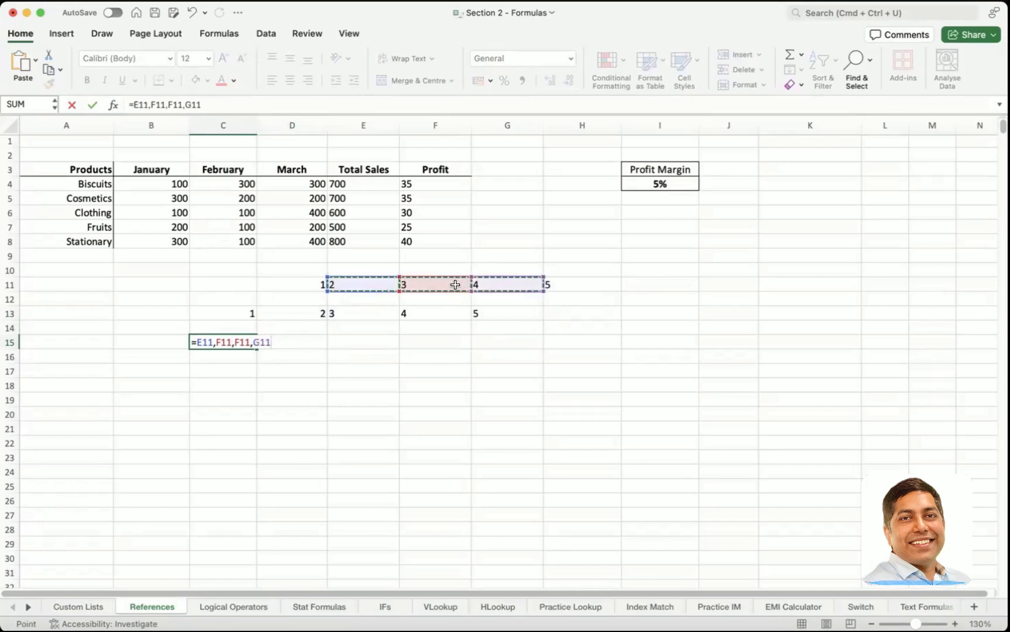
pyautogui.click(258, 343)
pyautogui.press('super+a')
pyautogui.press('BackSpace')
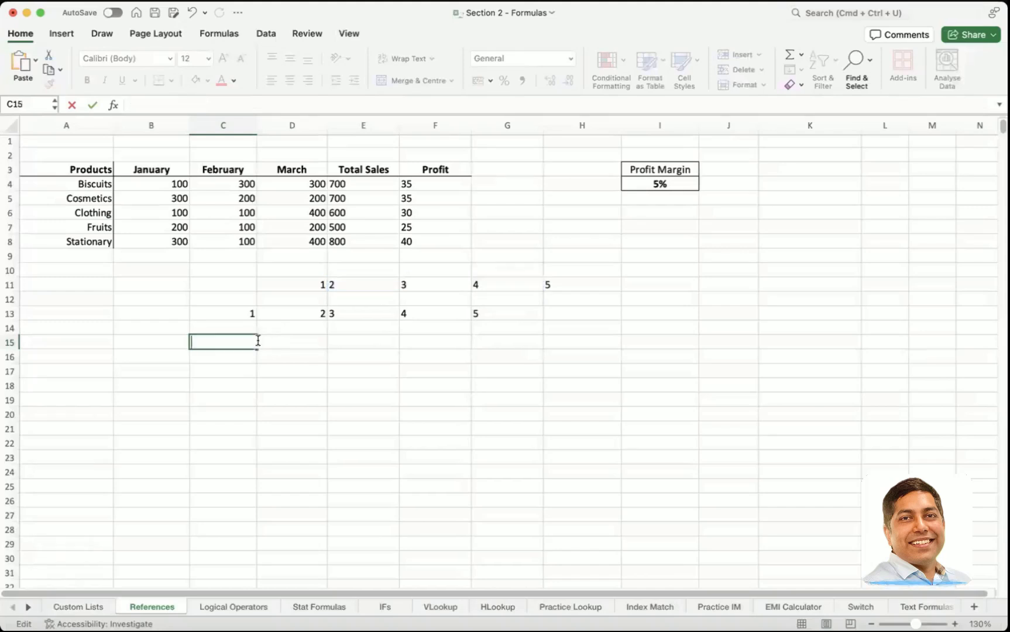
# Step: Try to reference two separate cells in C15 with the formula =E11,G11
pyautogui.write('=')
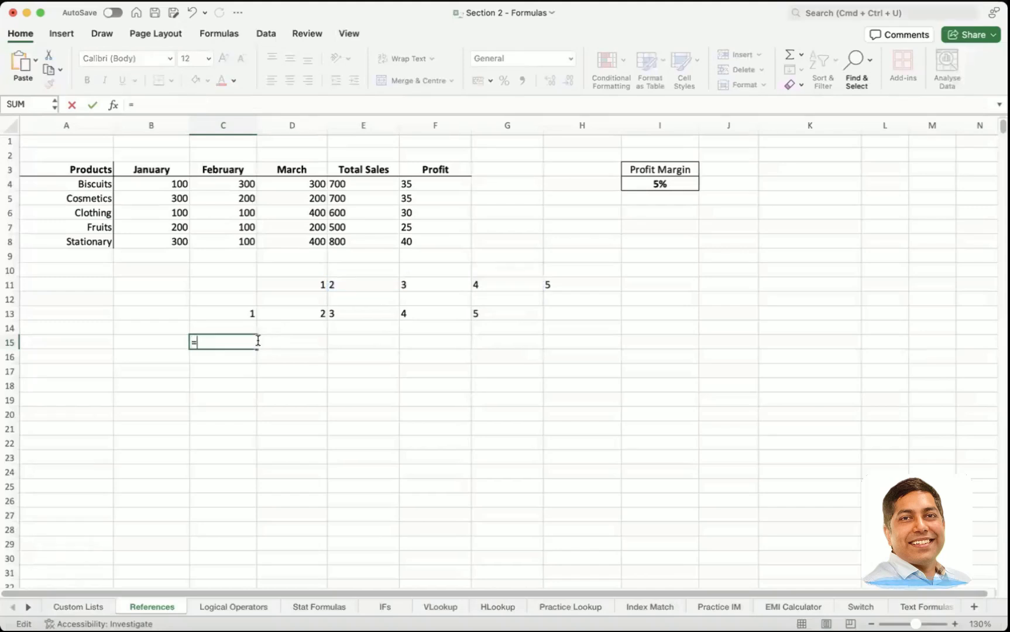
pyautogui.click(354, 286)
pyautogui.write(',')
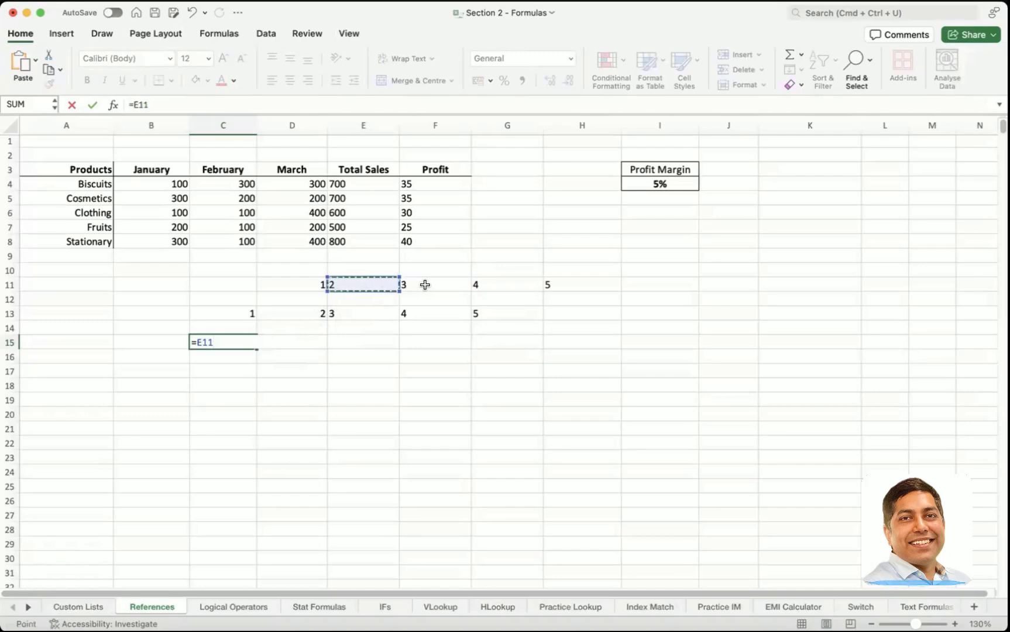
pyautogui.click(486, 285)
pyautogui.press('Return')
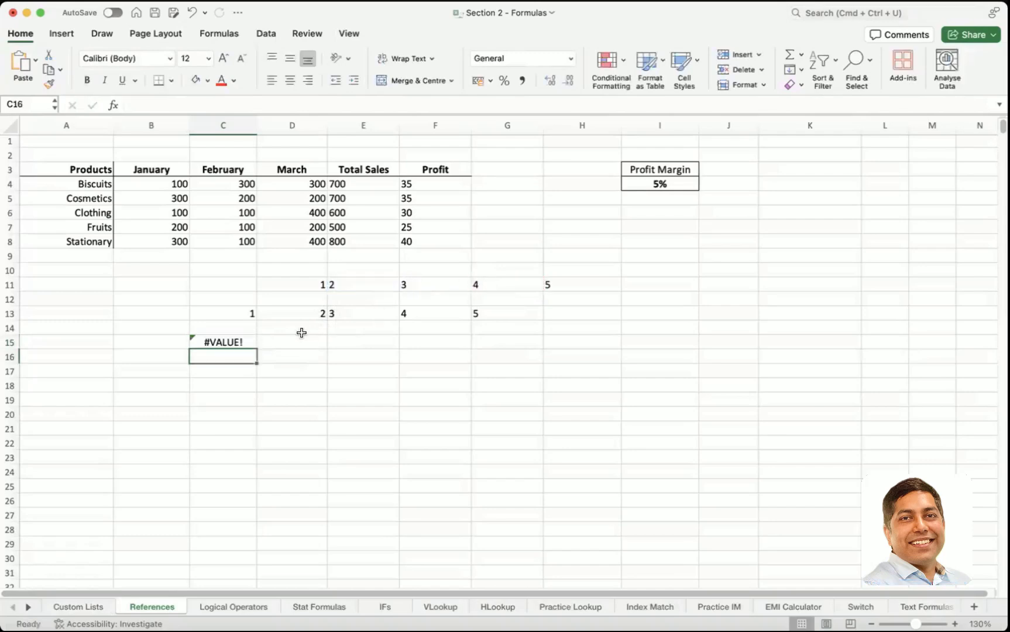
pyautogui.click(249, 342)
pyautogui.doubleClick(248, 341)
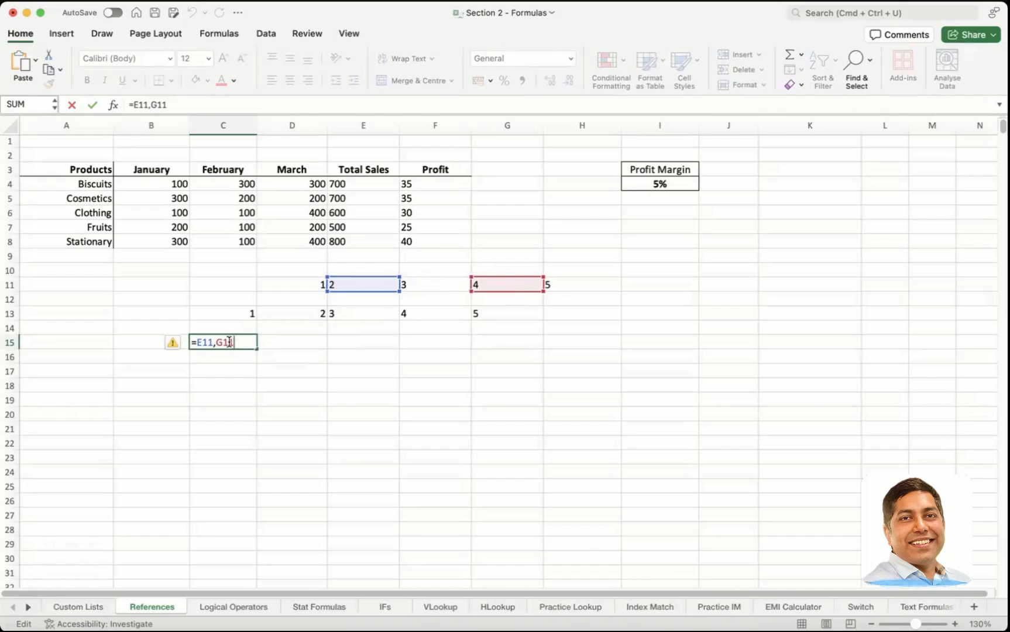
pyautogui.press('super+a')
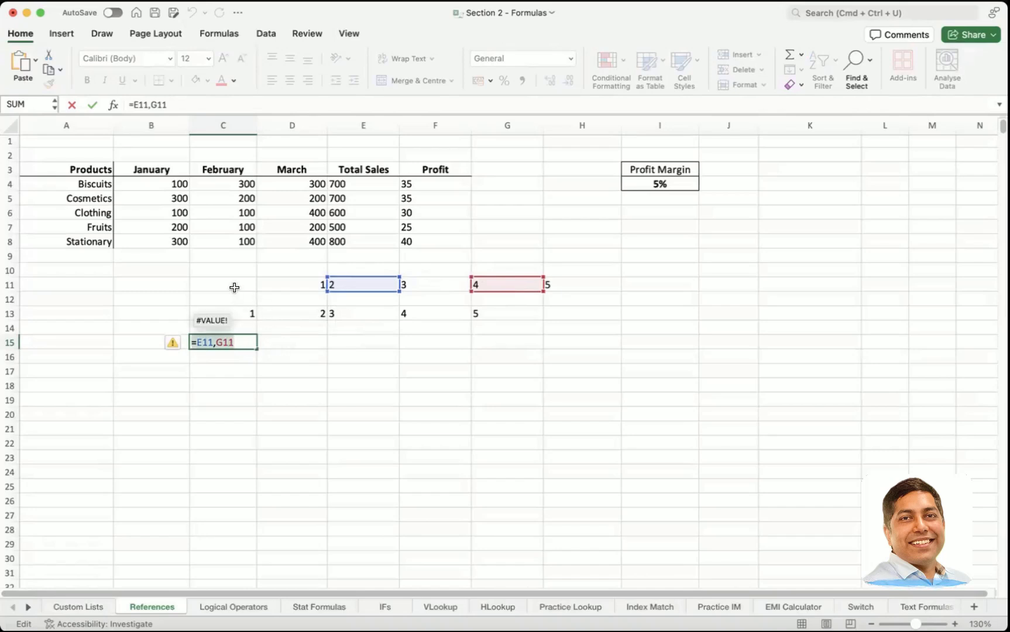
pyautogui.write('=')
pyautogui.moveTo(232, 287); pyautogui.dragTo(571, 376)
pyautogui.press('Escape')
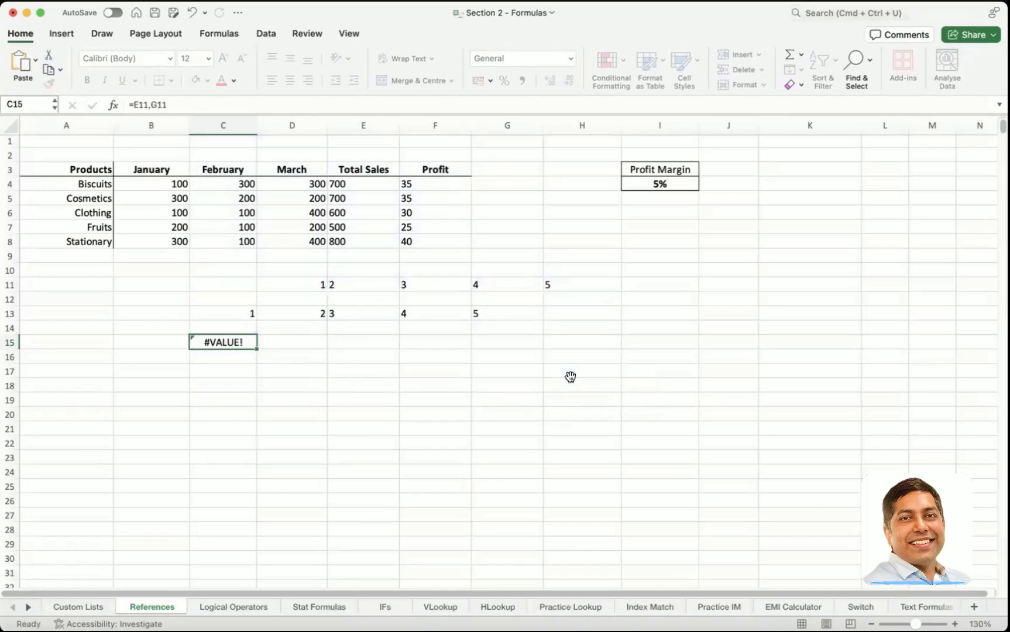
# Step: Clear the practice values and formulas from the range C11:I16
pyautogui.press('super+a')
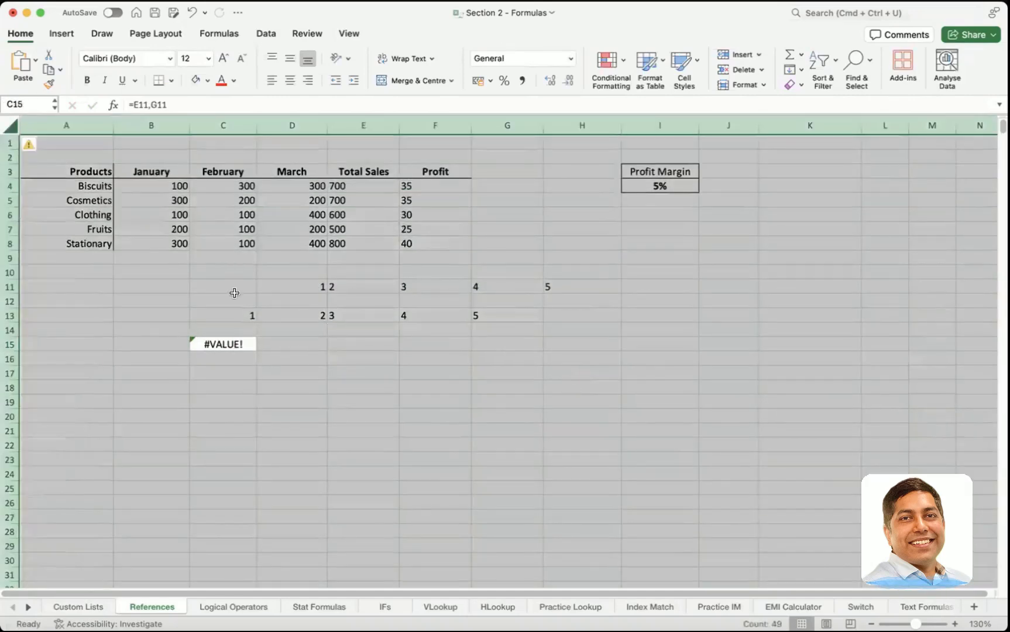
pyautogui.moveTo(230, 284); pyautogui.dragTo(661, 364)
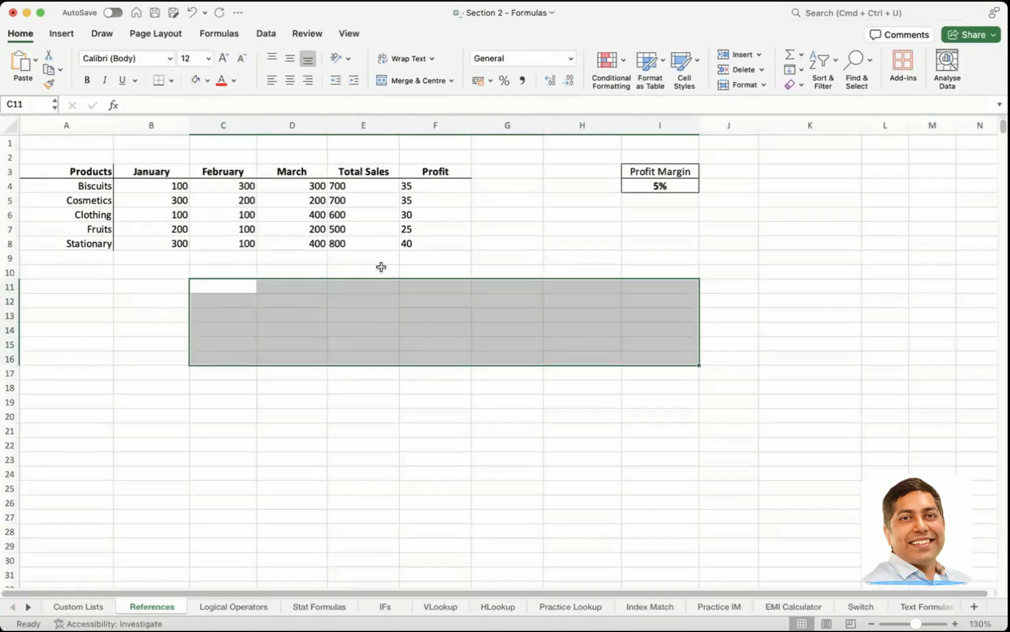
pyautogui.click(298, 288)
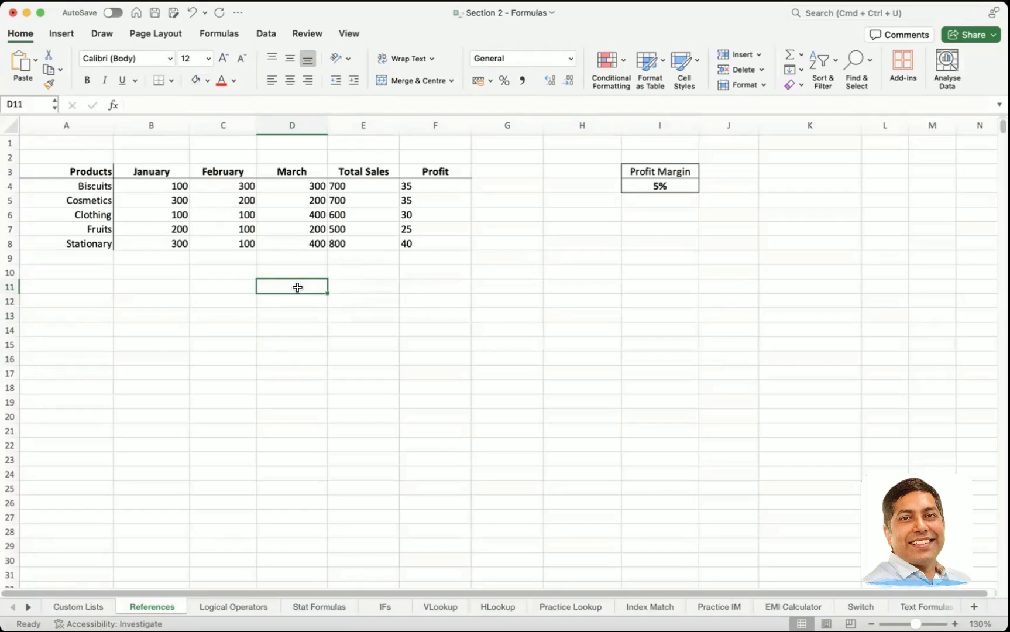
# Step: Review the formula tools and the function suggestions for =sum in C11, discarding the entry
pyautogui.click(221, 33)
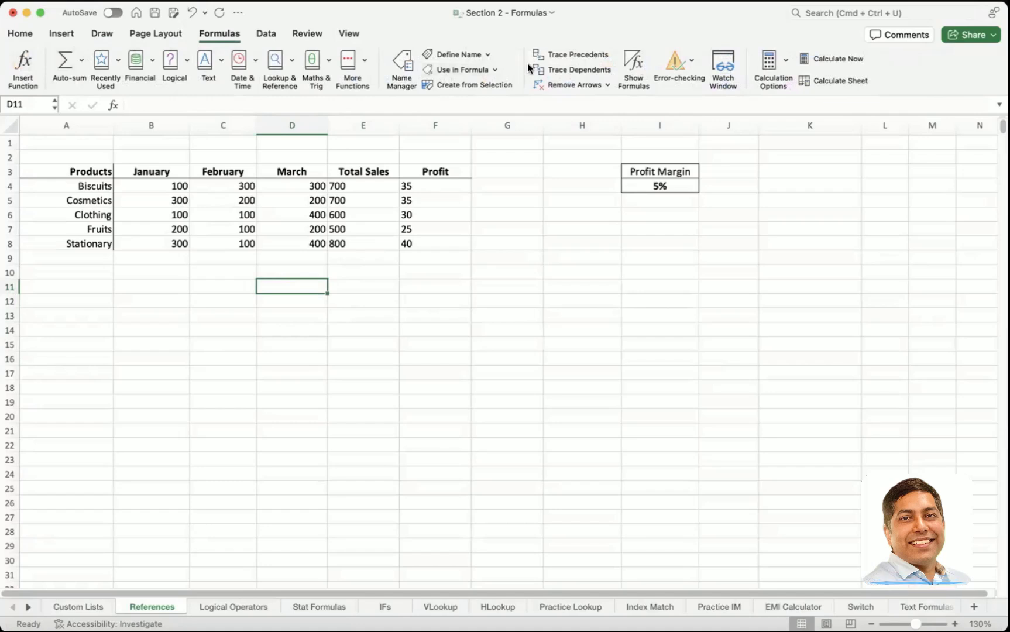
pyautogui.click(233, 290)
pyautogui.write('=')
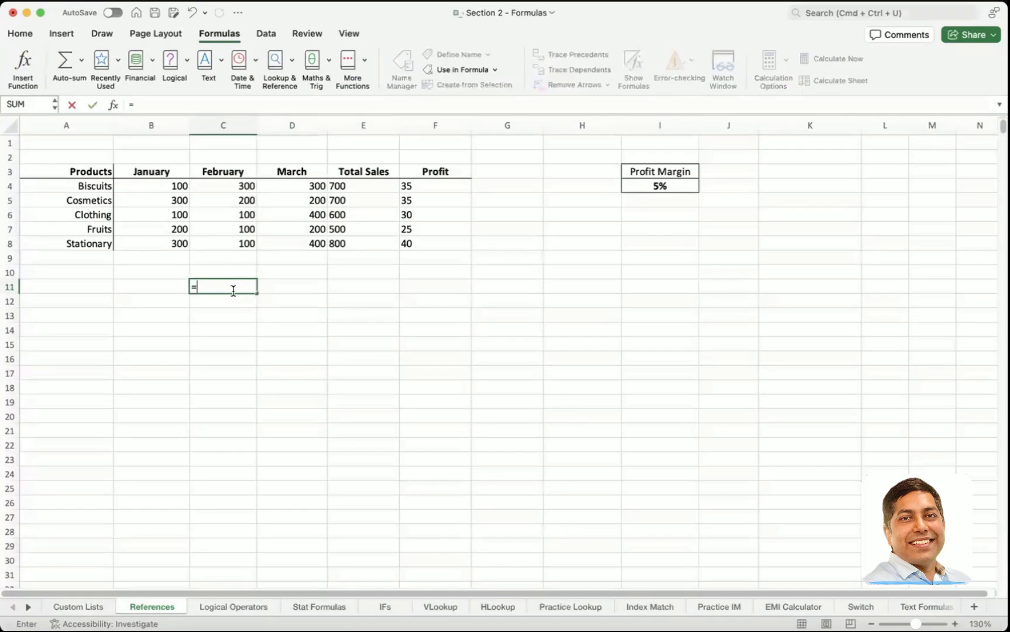
pyautogui.write('sum')
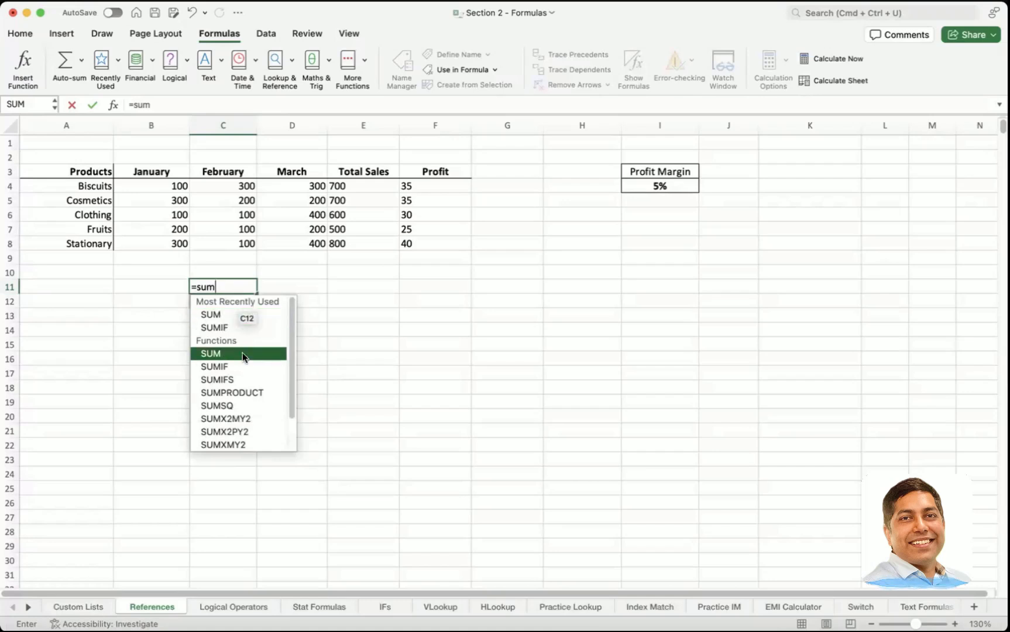
pyautogui.scroll(-3, 244, 359)
pyautogui.scroll(3, 244, 360)
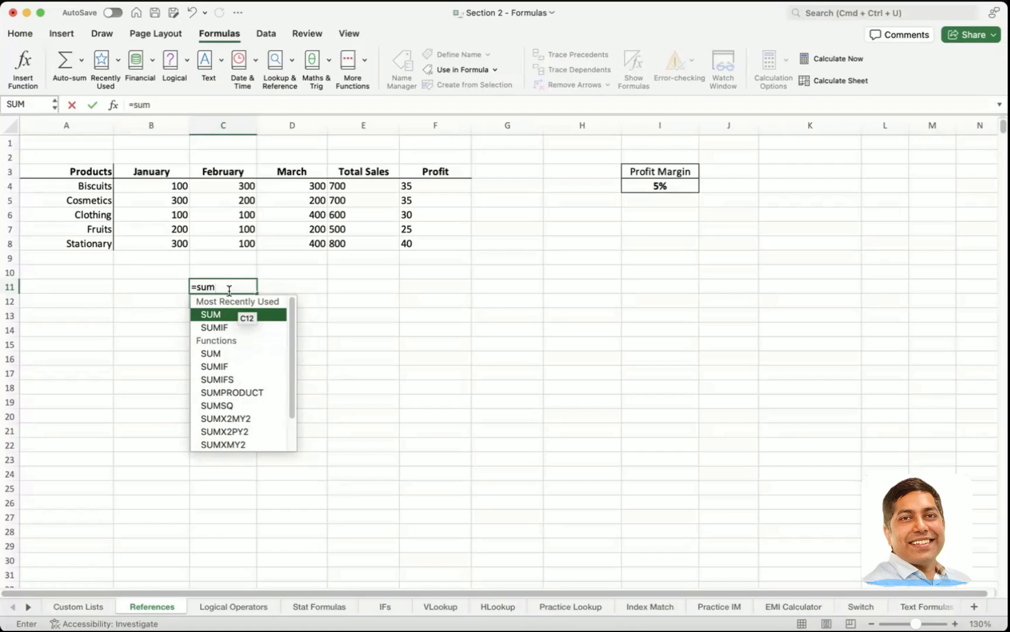
pyautogui.press('BackSpace')
pyautogui.press('BackSpace')
pyautogui.press('BackSpace')
pyautogui.press('BackSpace')
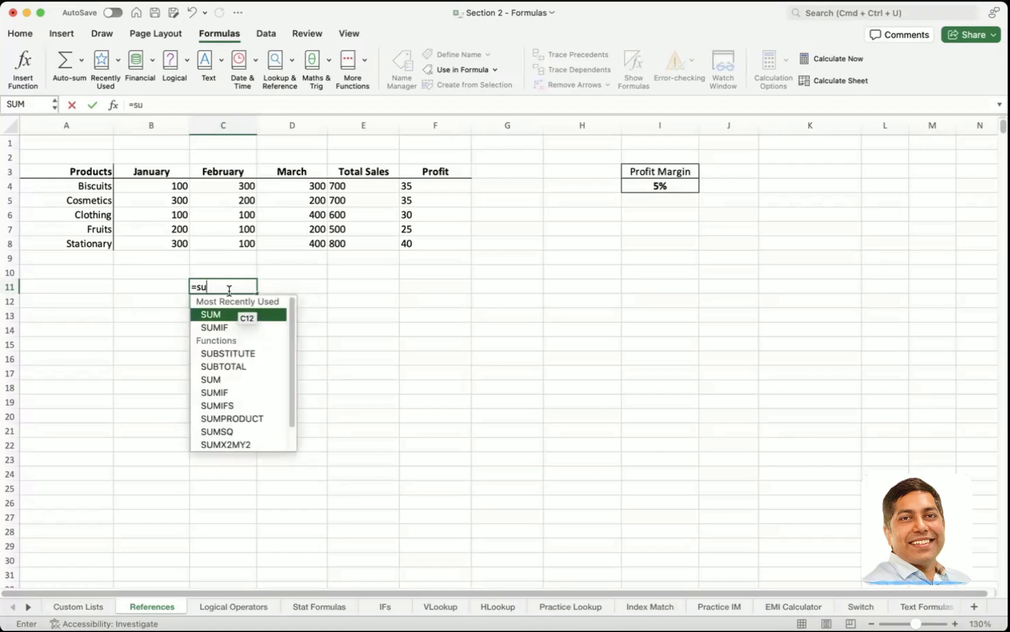
pyautogui.press('Escape')
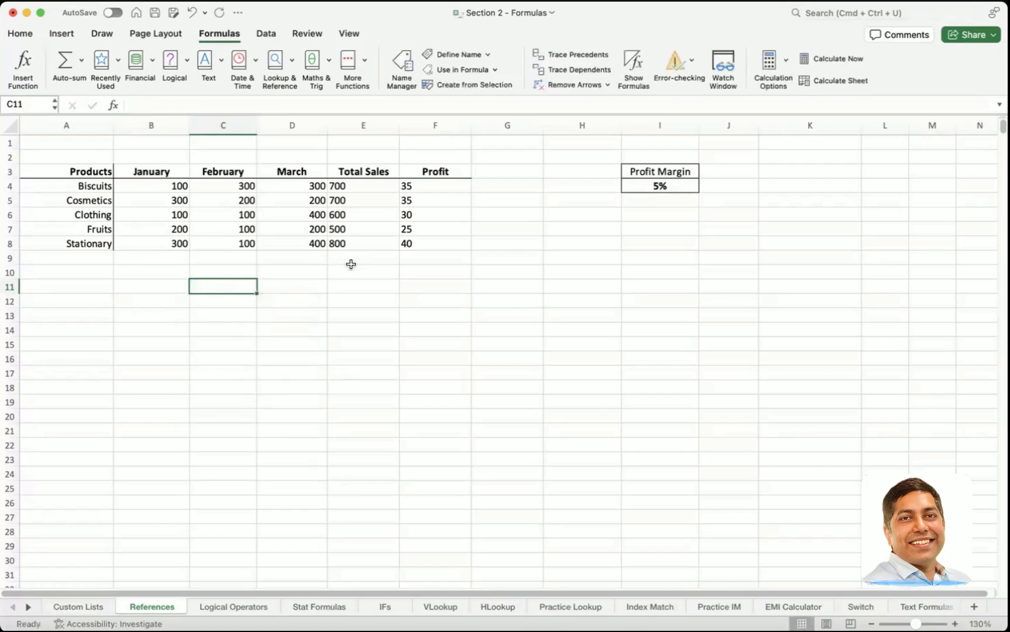
# Step: Total the Total Sales column in E10 with a SUM formula listing E4, E5, E6, E7 and E8 as separate arguments
pyautogui.click(350, 261)
pyautogui.click(348, 274)
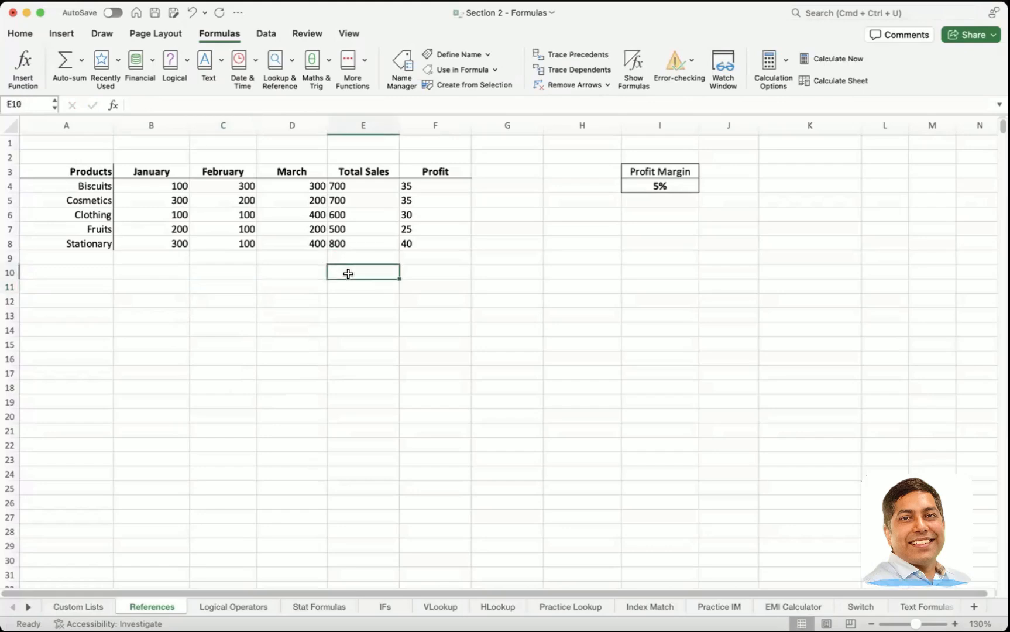
pyautogui.write('=Sum')
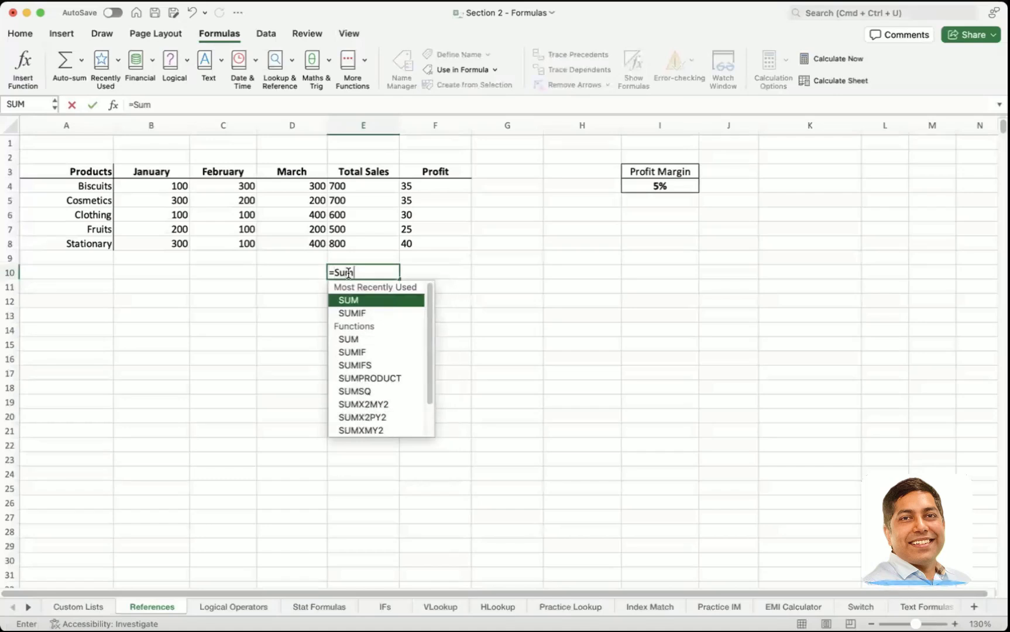
pyautogui.write('(')
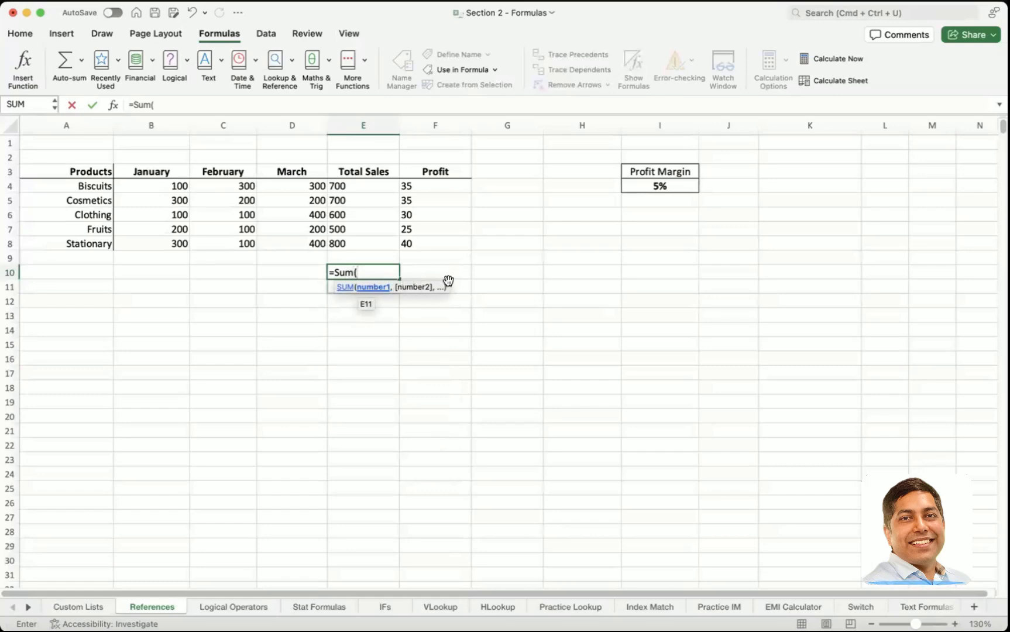
pyautogui.click(373, 188)
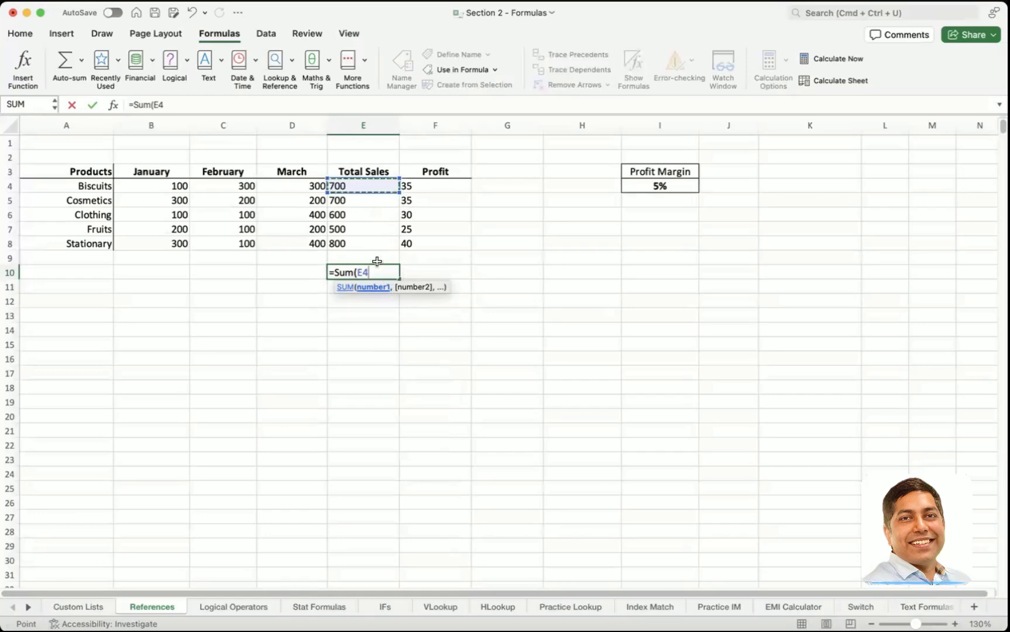
pyautogui.write(',')
pyautogui.click(355, 202)
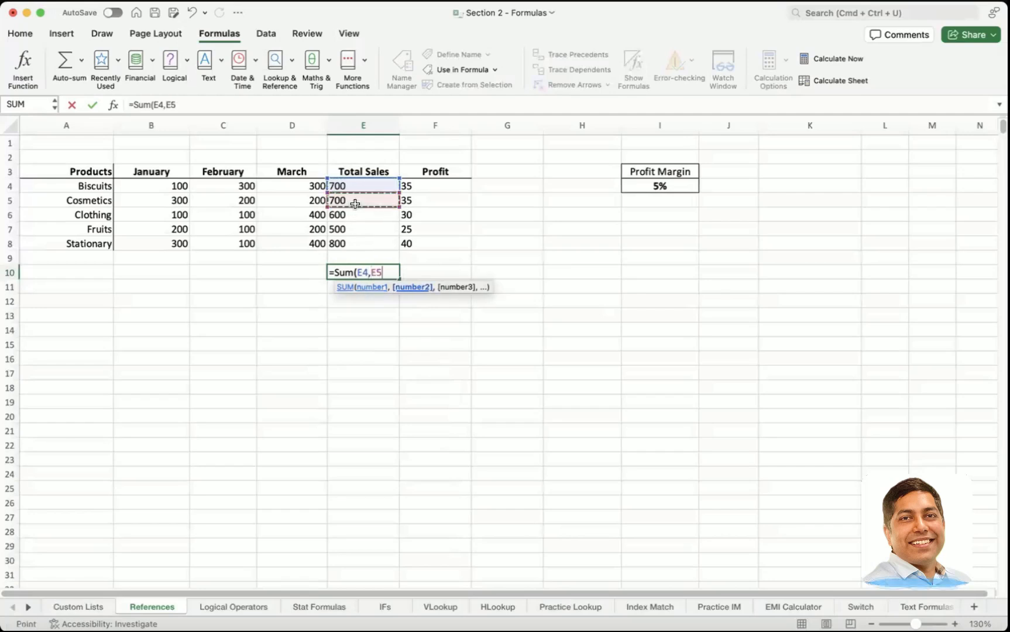
pyautogui.write(',')
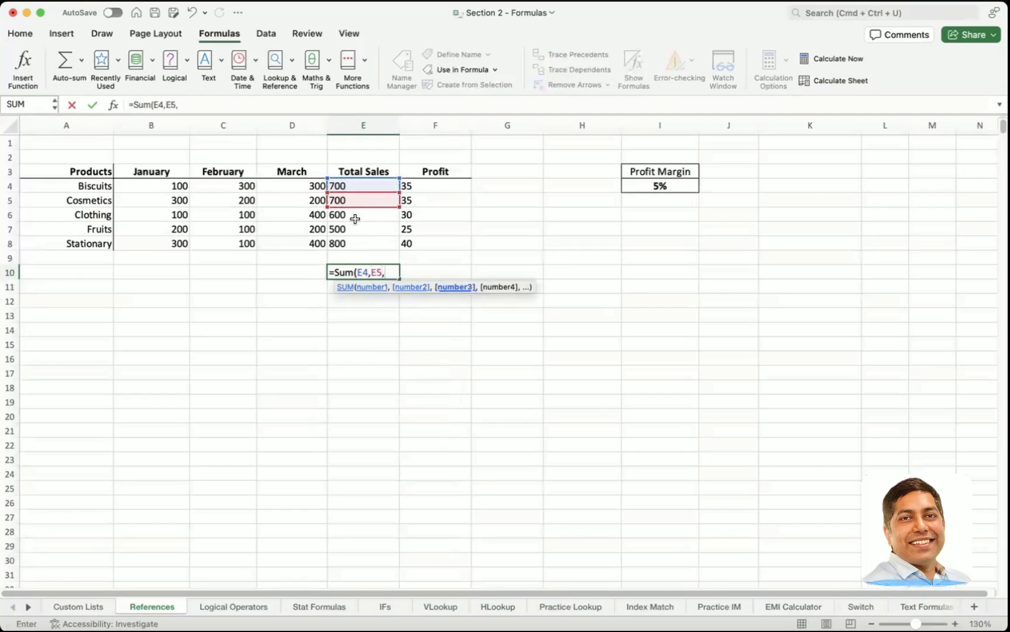
pyautogui.click(356, 217)
pyautogui.write(',')
pyautogui.click(357, 225)
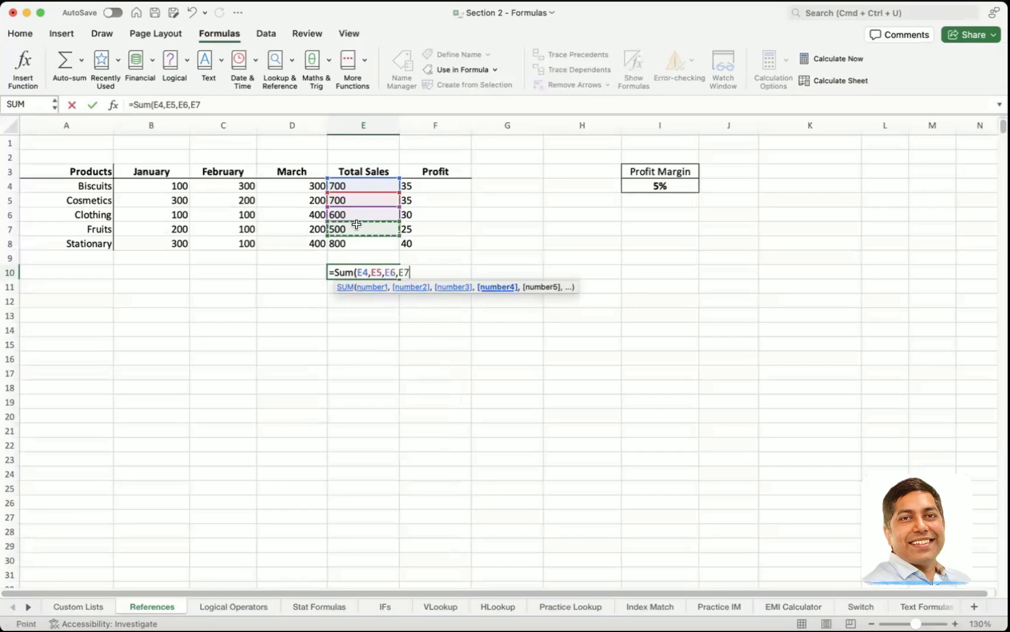
pyautogui.write(',')
pyautogui.click(349, 241)
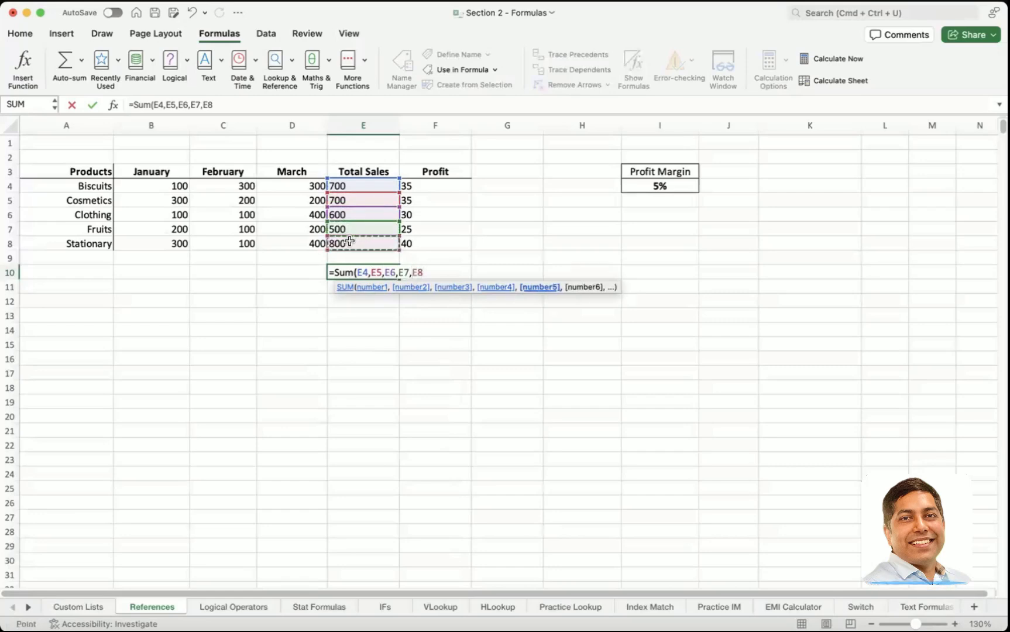
pyautogui.write(')')
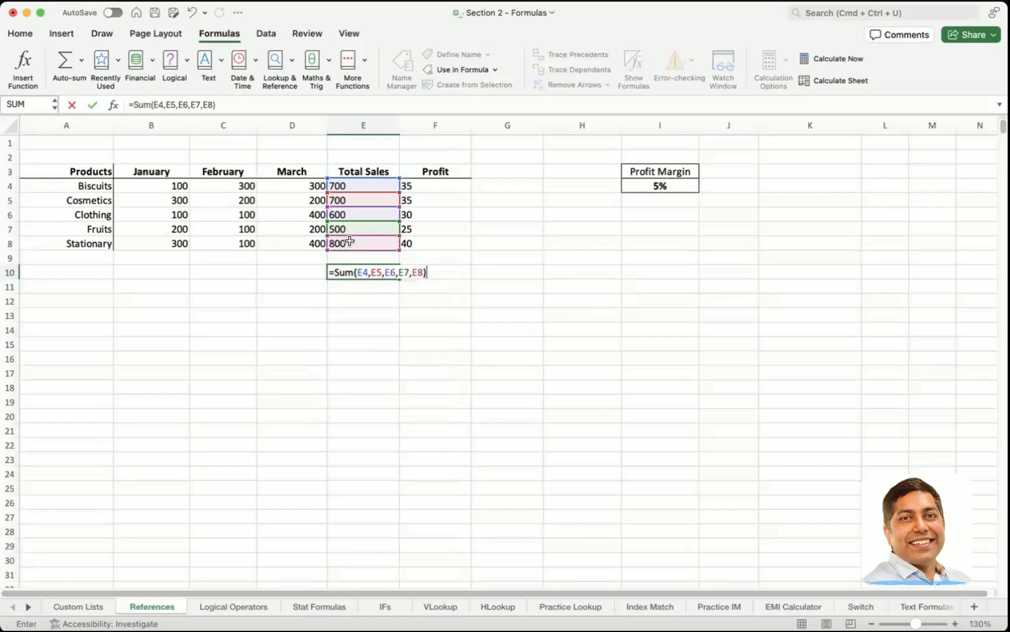
pyautogui.press('Return')
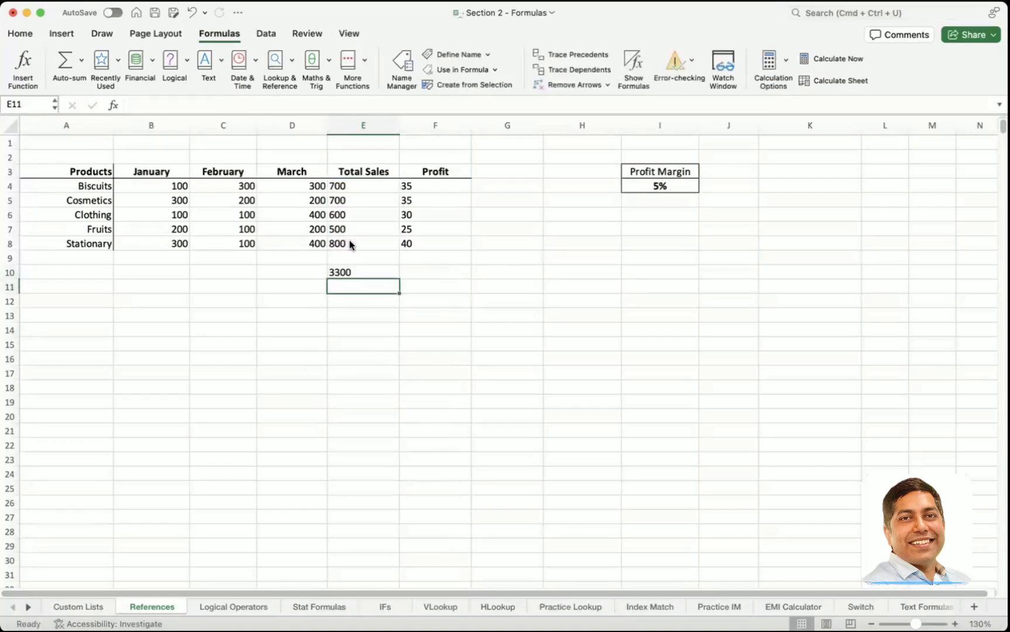
# Step: Inspect the formulas behind the total in E10 and the Stationary total in E8 without changing them
pyautogui.click(347, 272)
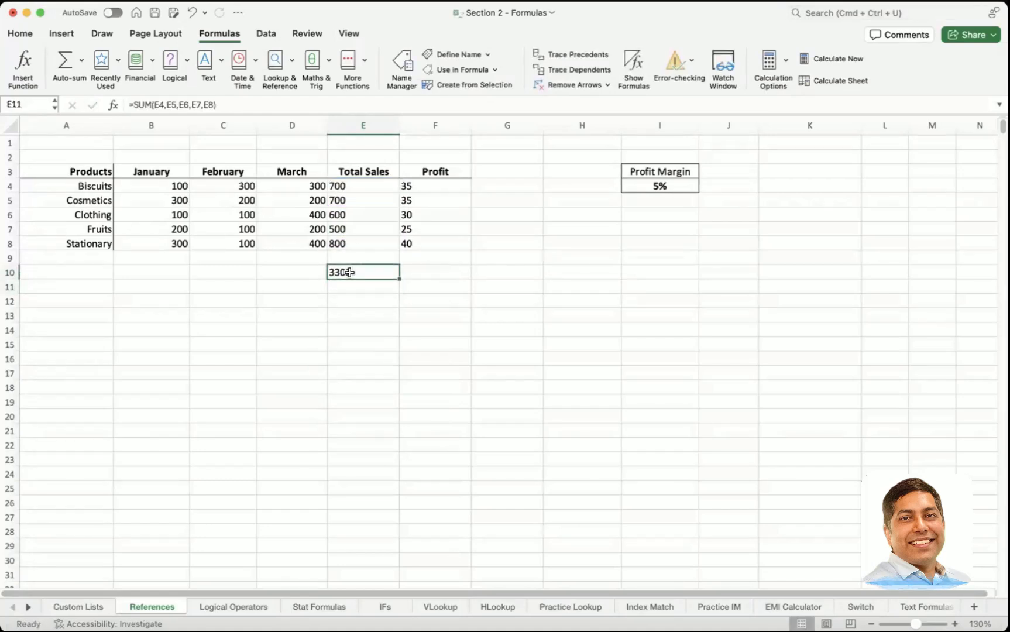
pyautogui.doubleClick(363, 241)
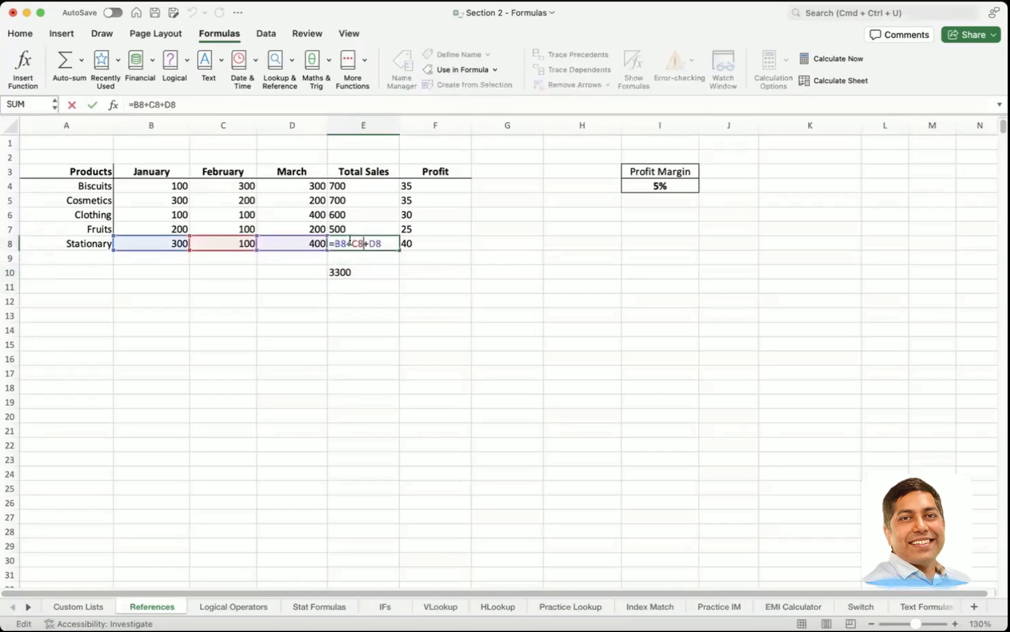
pyautogui.press('Escape')
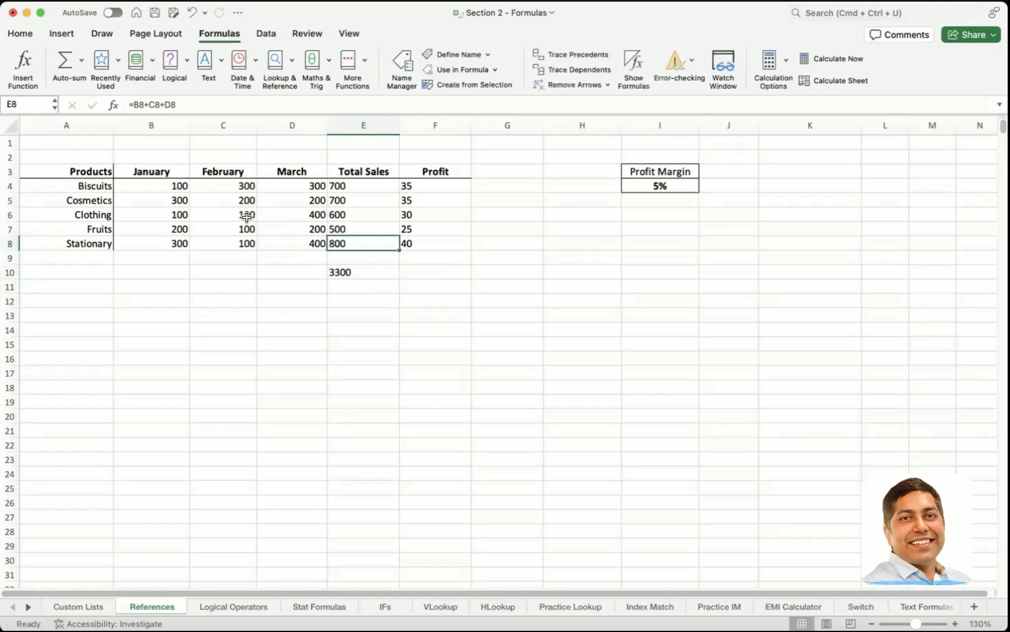
# Step: Set the February sales for Clothing in C6 to 800
pyautogui.click(243, 216)
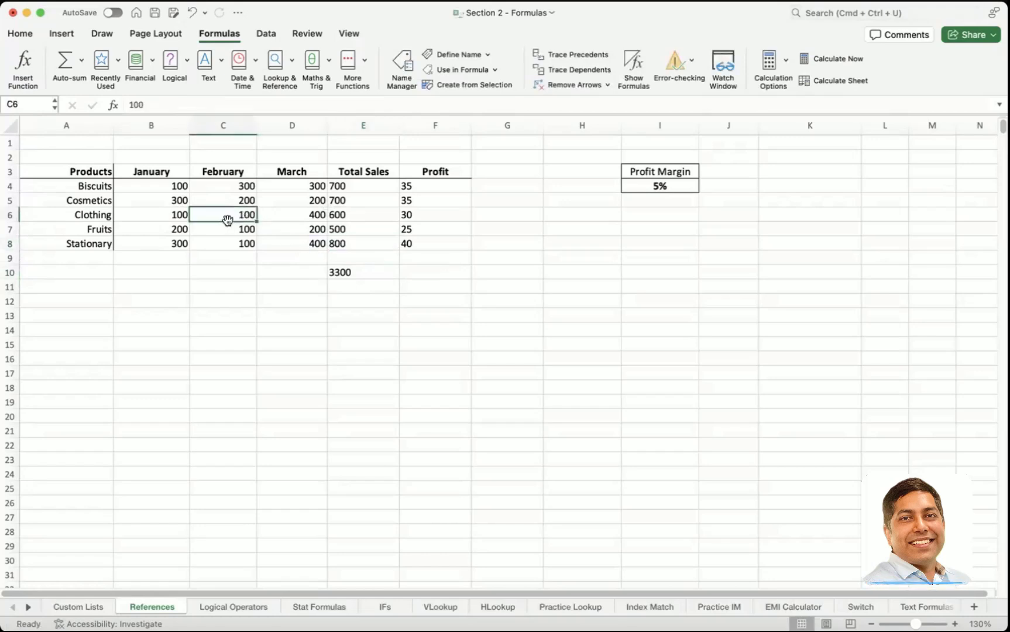
pyautogui.write('800')
pyautogui.press('Return')
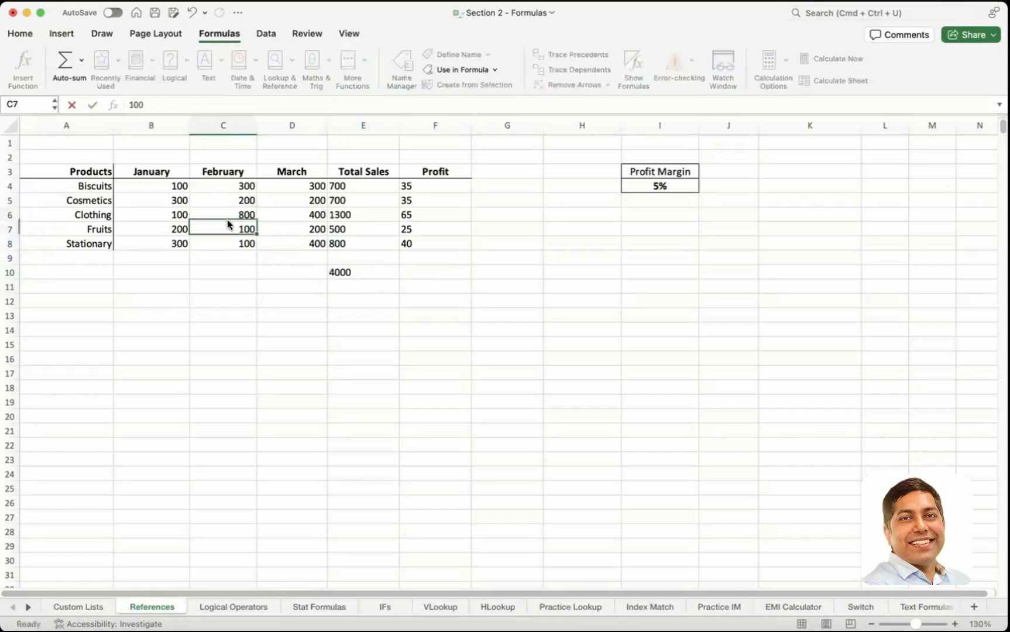
# Step: Examine which cells feed the Clothing total in E6 and the SUM formula in E10, leaving both formulas intact
pyautogui.doubleClick(358, 215)
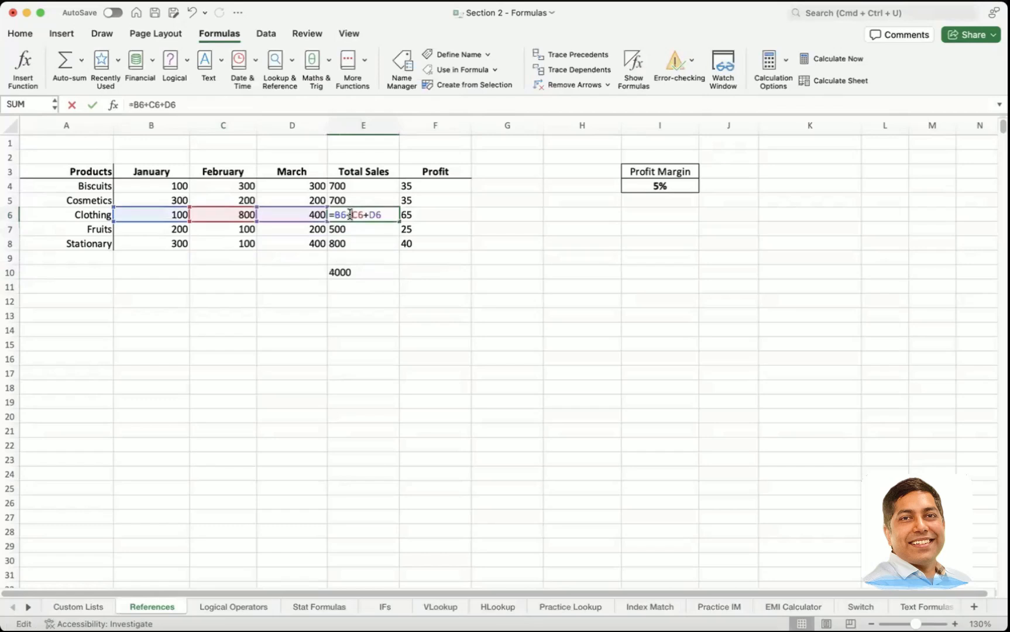
pyautogui.press('Escape')
pyautogui.click(386, 271)
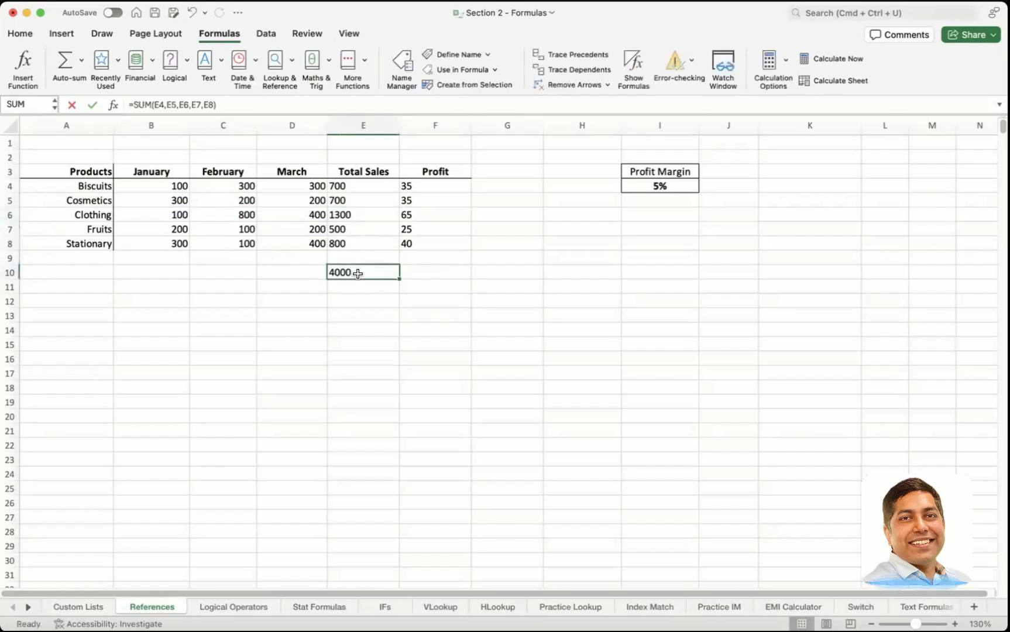
pyautogui.doubleClick(358, 274)
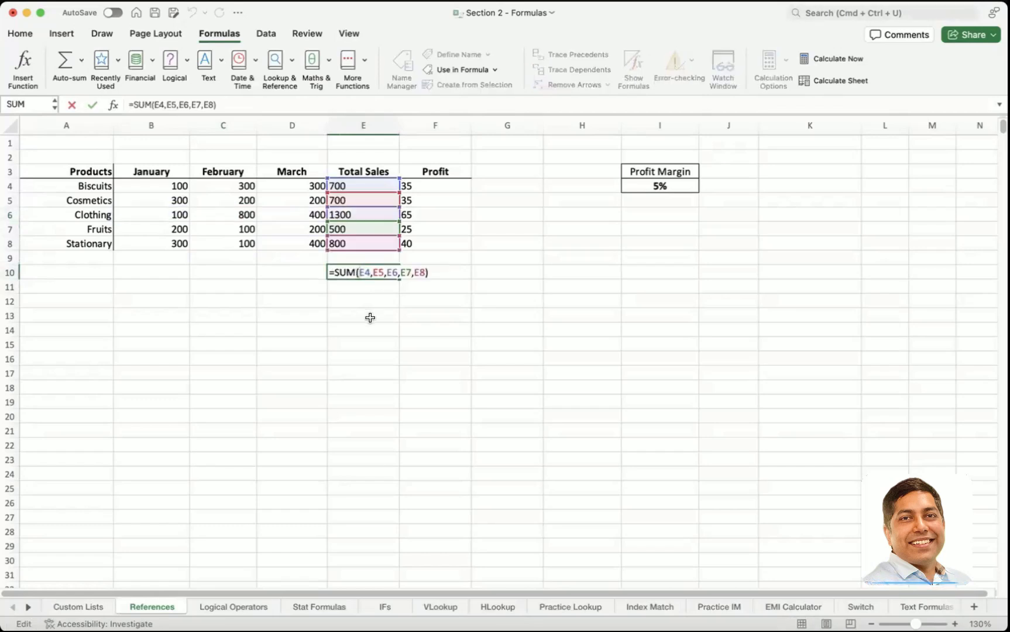
pyautogui.press('Escape')
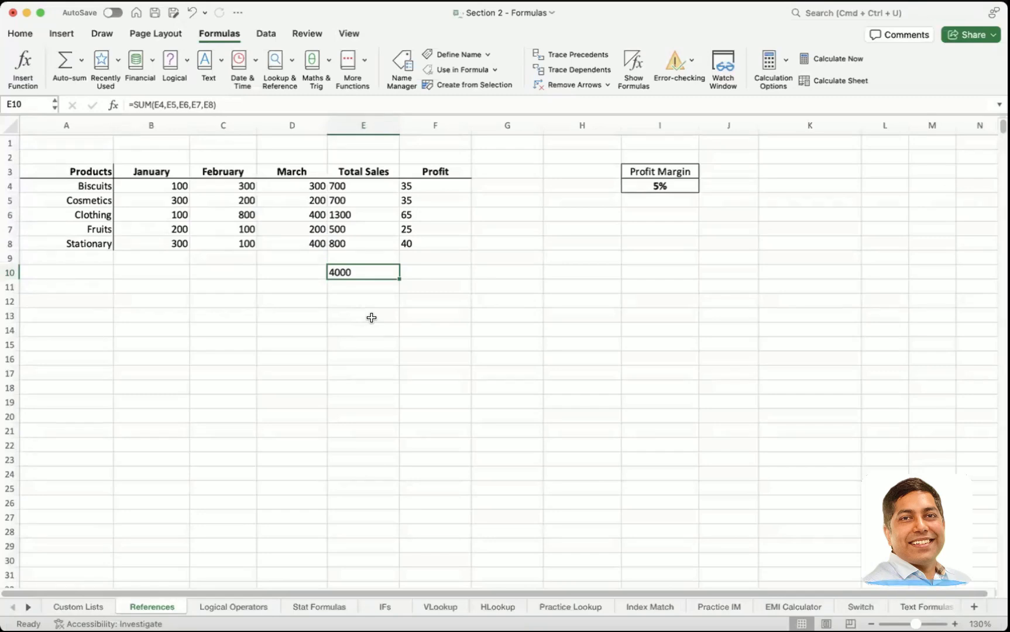
# Step: Replace the arguments of the SUM formula in E10 so that it adds only the Biscuits and Fruits totals, E4 and E7
pyautogui.doubleClick(358, 273)
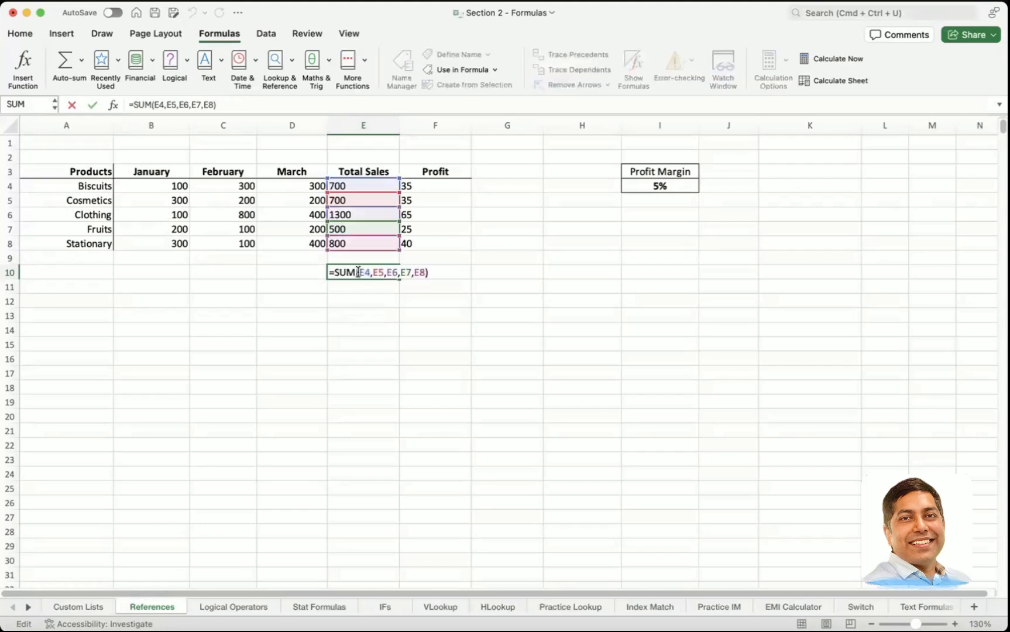
pyautogui.moveTo(360, 272); pyautogui.dragTo(424, 265)
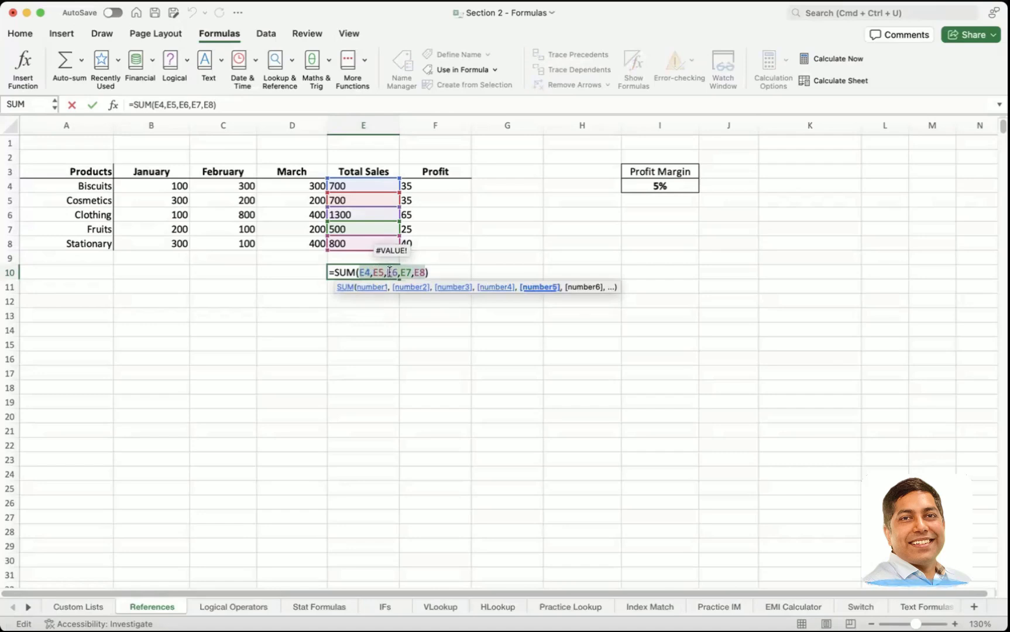
pyautogui.press('BackSpace')
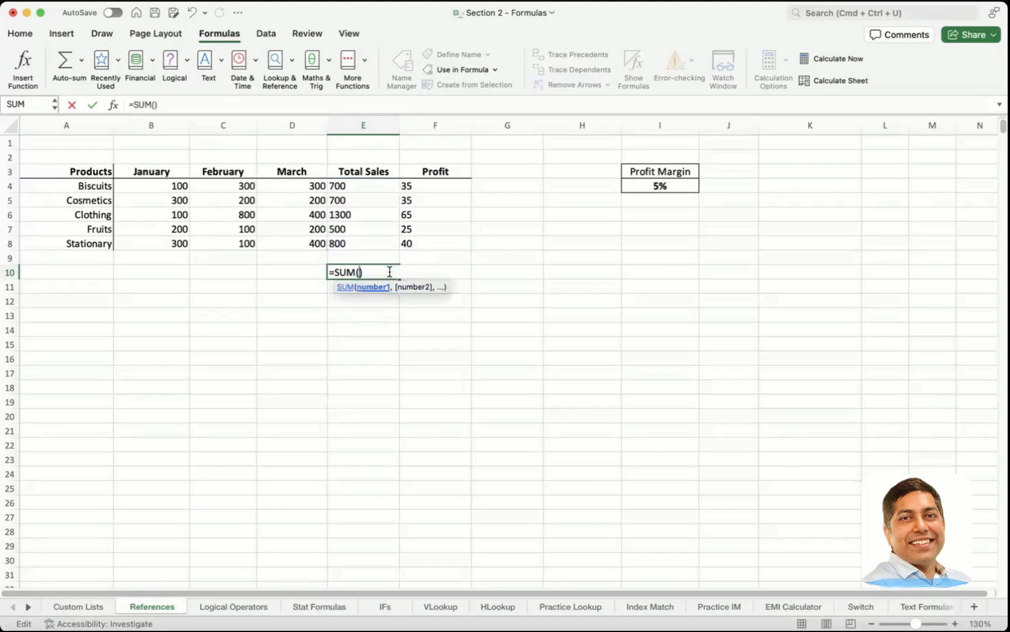
pyautogui.click(363, 188)
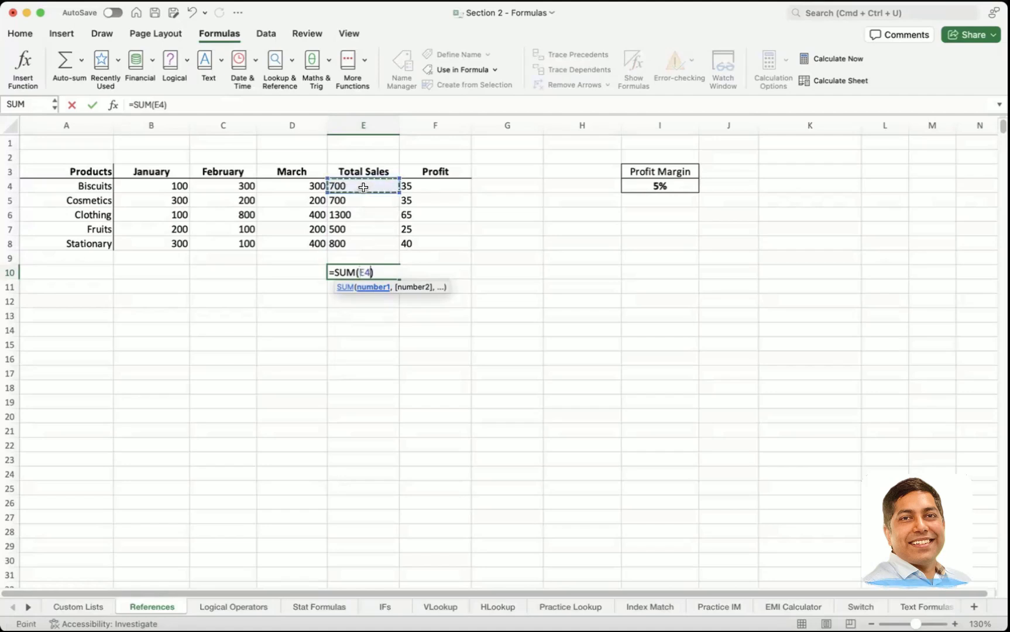
pyautogui.write(',')
pyautogui.click(349, 230)
pyautogui.press('Return')
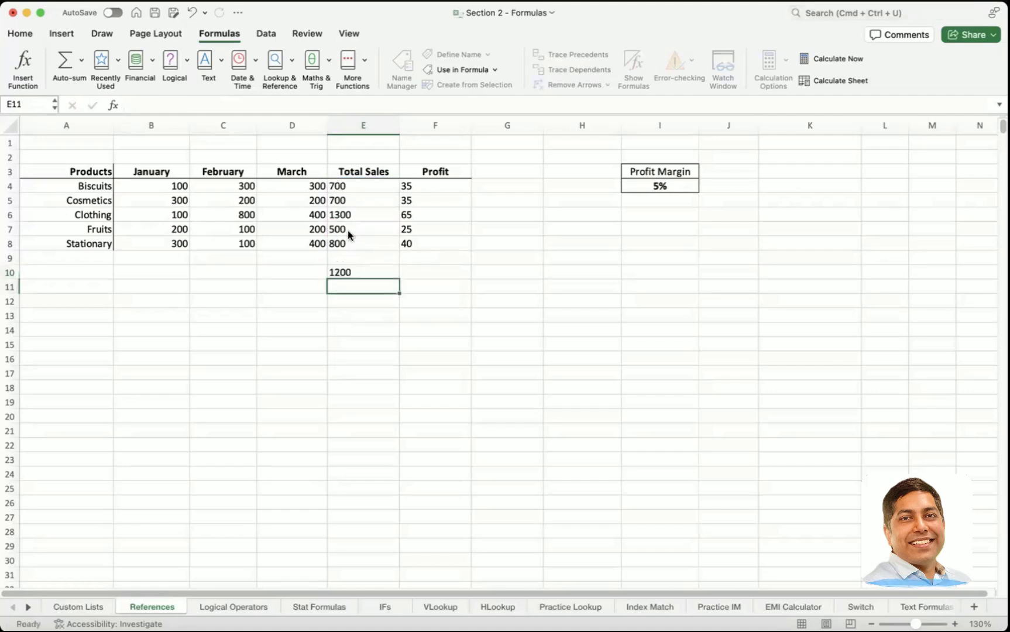
# Step: Set the January sales for Fruits in B7 to 300 and check the SUM cell E10
pyautogui.click(347, 273)
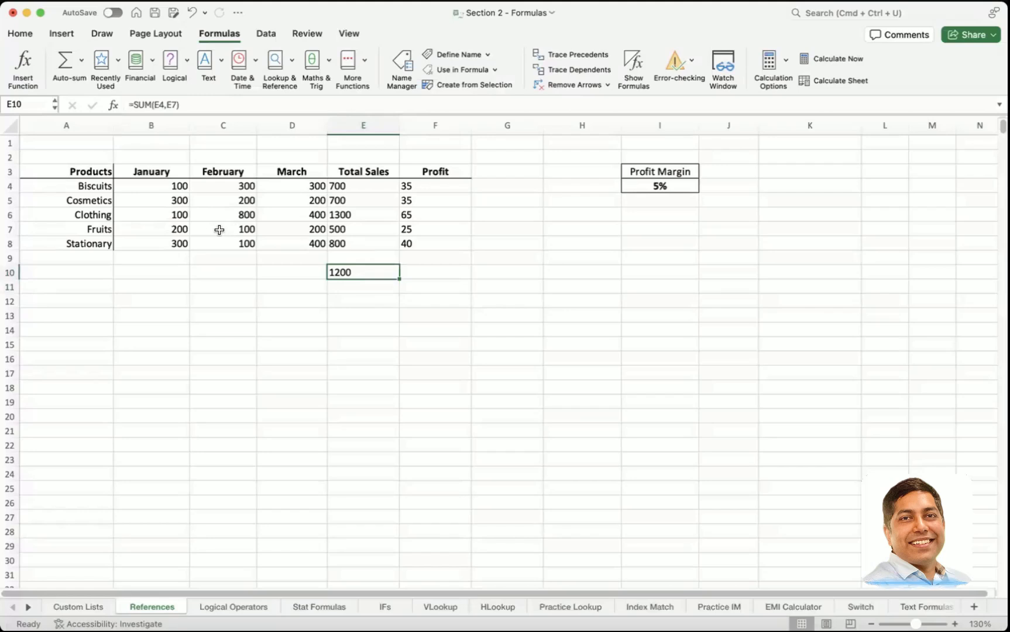
pyautogui.click(181, 229)
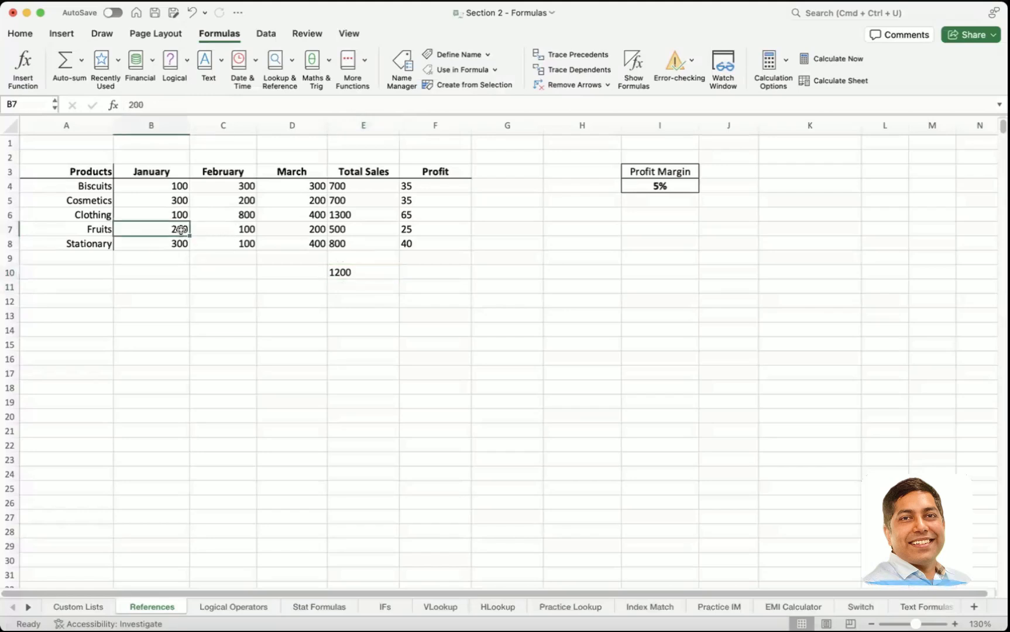
pyautogui.write('300')
pyautogui.press('Return')
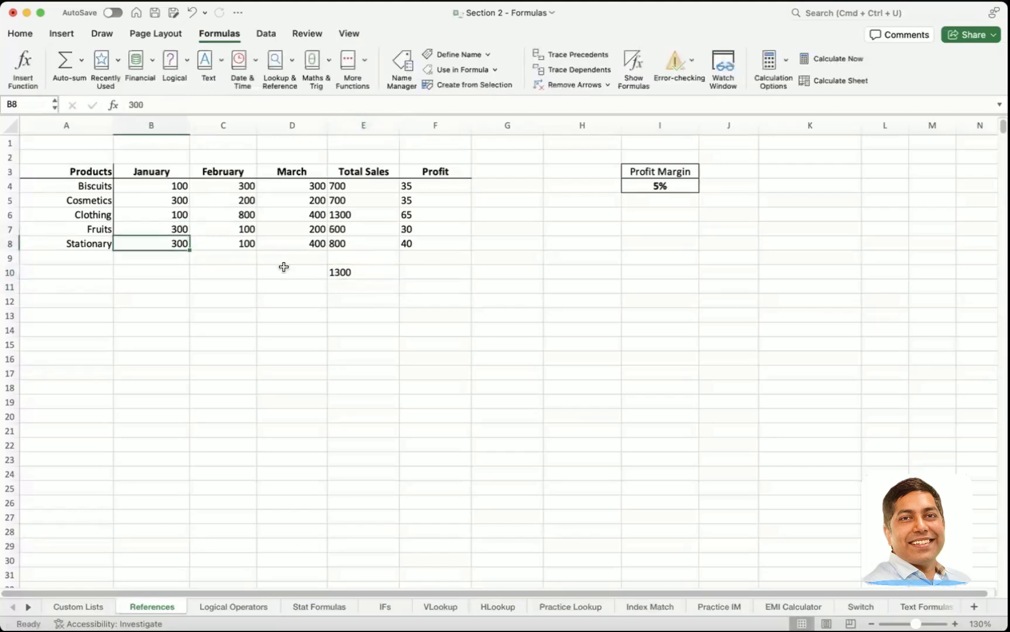
pyautogui.click(352, 281)
pyautogui.click(354, 273)
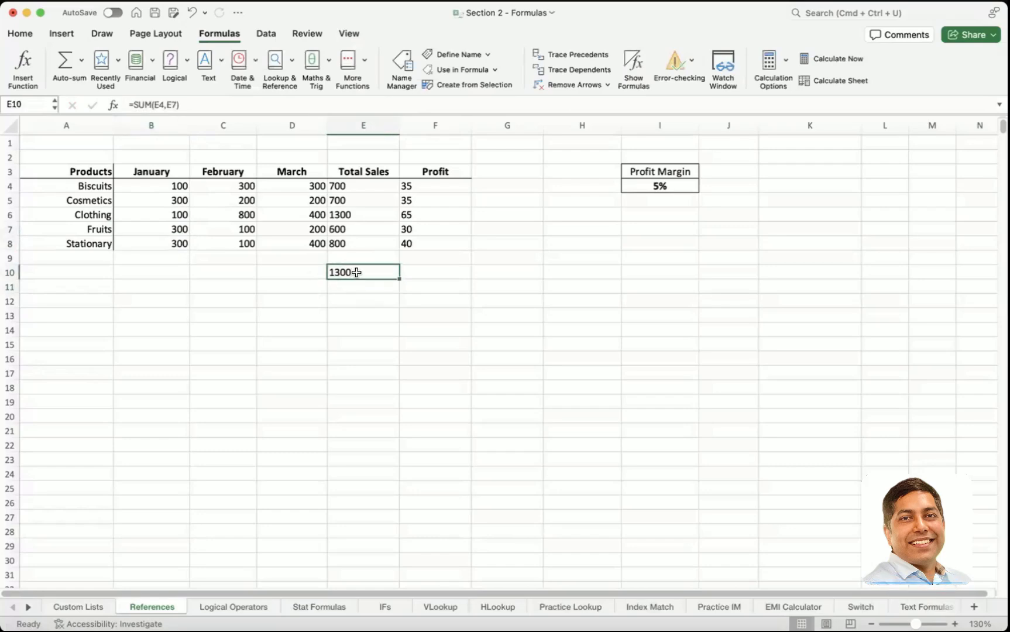
# Step: Label the sum with the text Fruits & Biscuits in D10 and widen column D to fit it
pyautogui.doubleClick(281, 271)
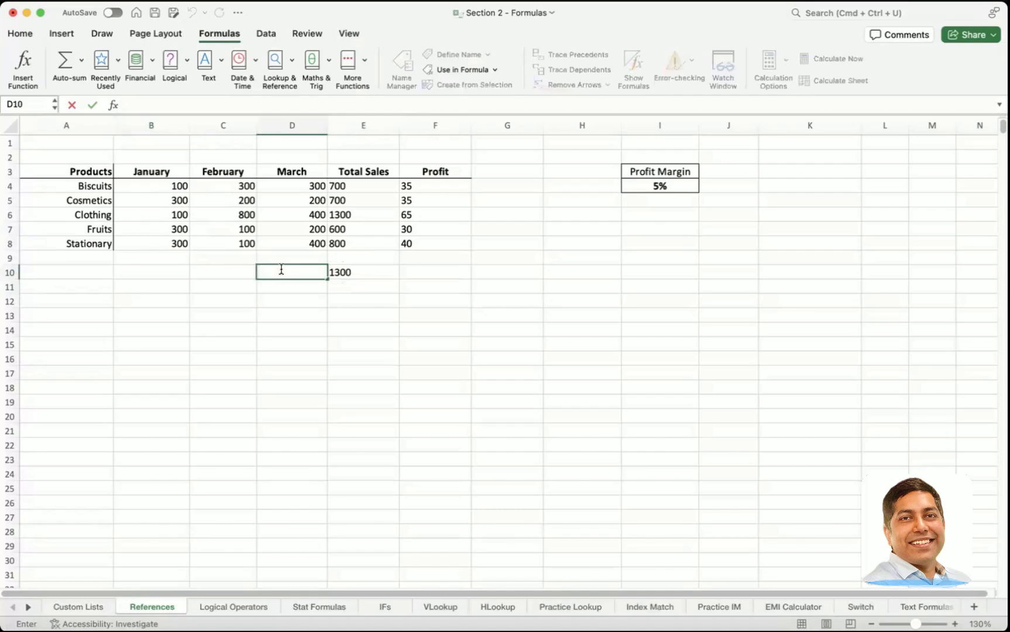
pyautogui.write('Fruits')
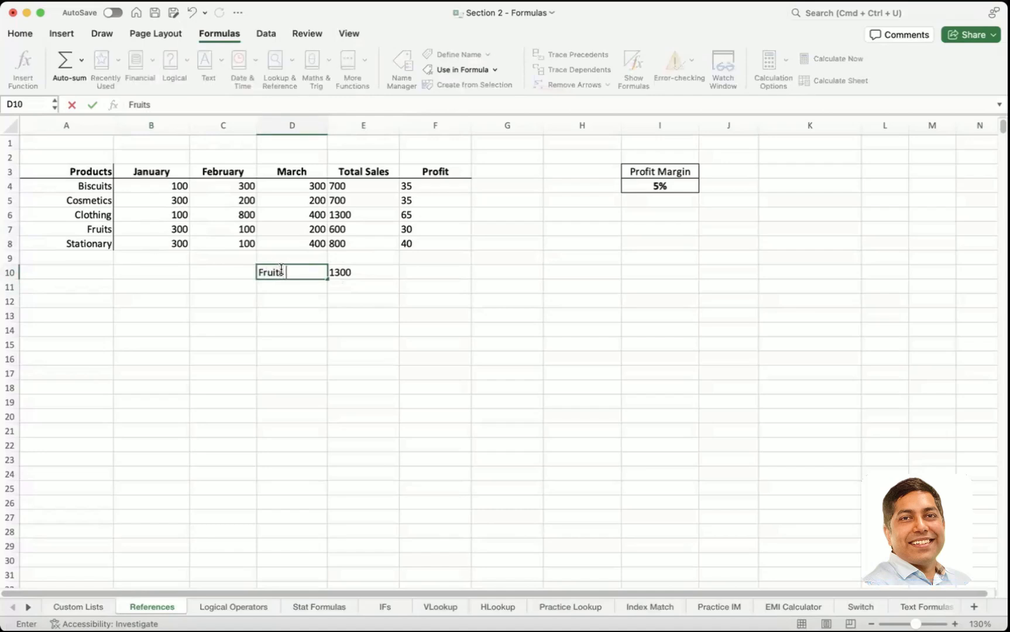
pyautogui.write(' & Bis')
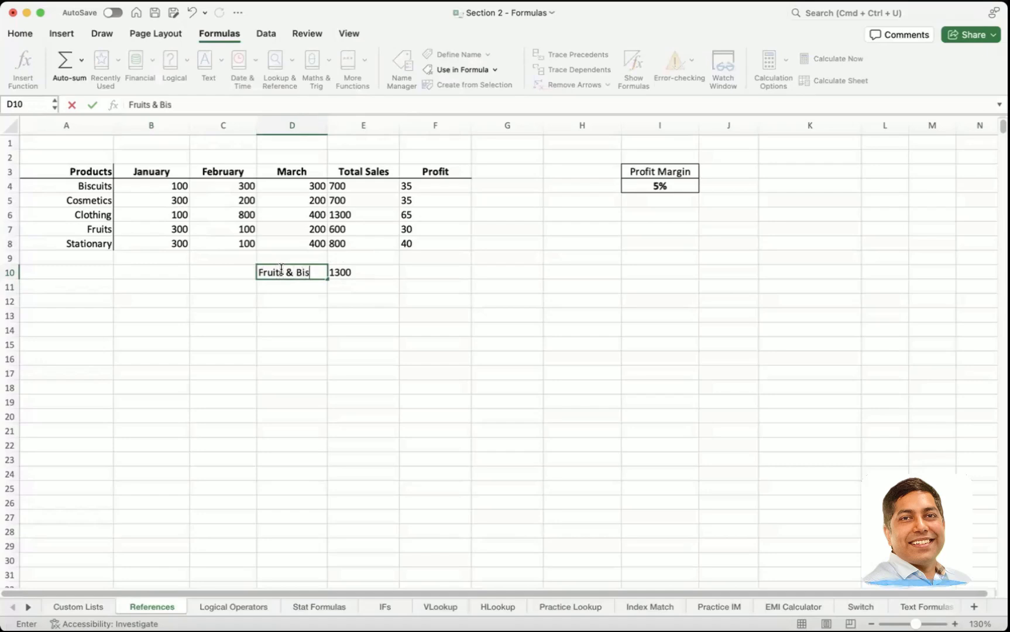
pyautogui.write('cuits')
pyautogui.press('Return')
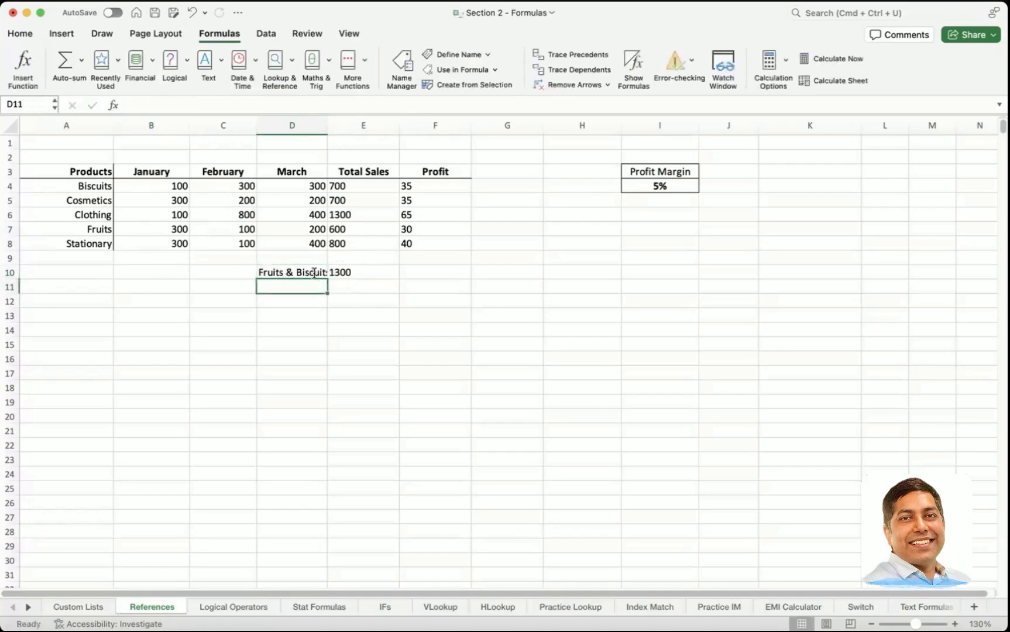
pyautogui.click(315, 273)
pyautogui.moveTo(327, 125); pyautogui.dragTo(335, 126)
# Step: Copy the Fruits & Biscuits label and its SUM formula from D10:E10 to D12:E12
pyautogui.moveTo(356, 271); pyautogui.dragTo(310, 270)
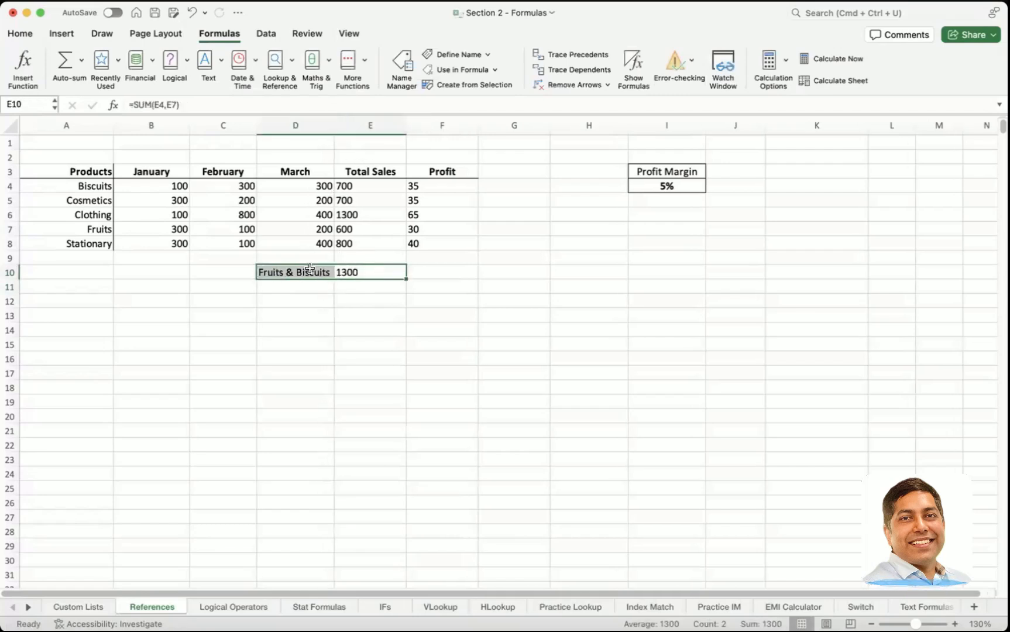
pyautogui.press('super+c')
pyautogui.click(294, 301)
pyautogui.press('super+v')
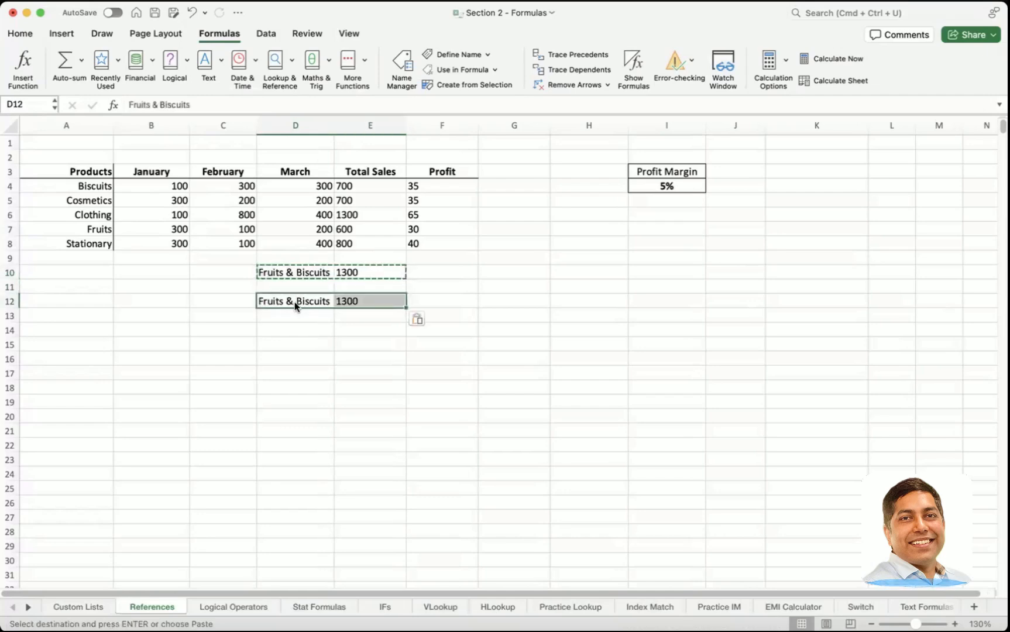
pyautogui.click(295, 302)
pyautogui.click(311, 323)
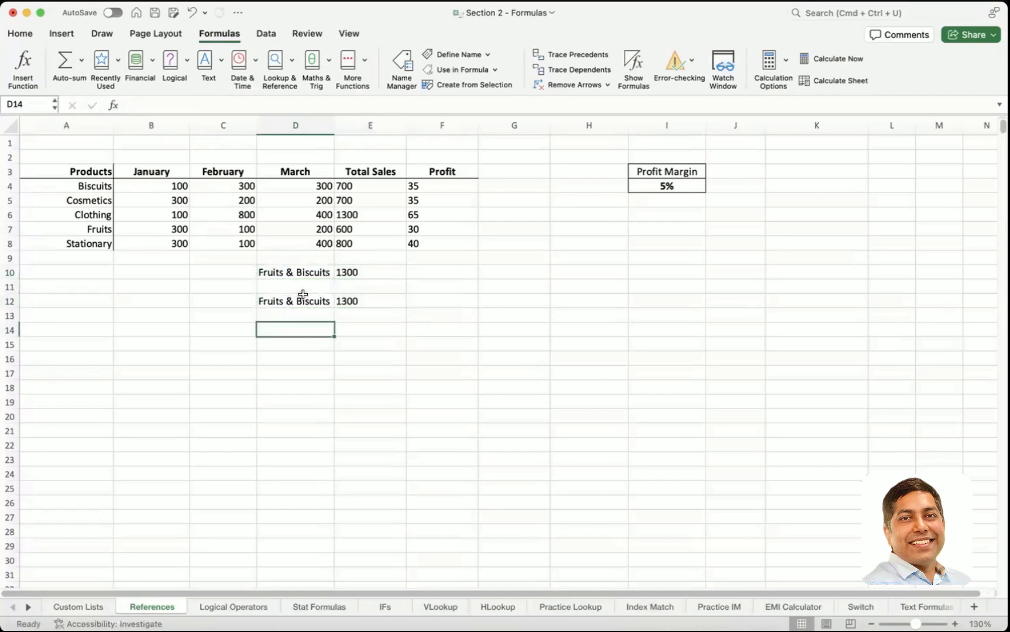
# Step: Replace the label in D12 with Total and sum all Total Sales cells, E4:E8, in E12
pyautogui.click(301, 300)
pyautogui.press('Delete')
pyautogui.write('Total')
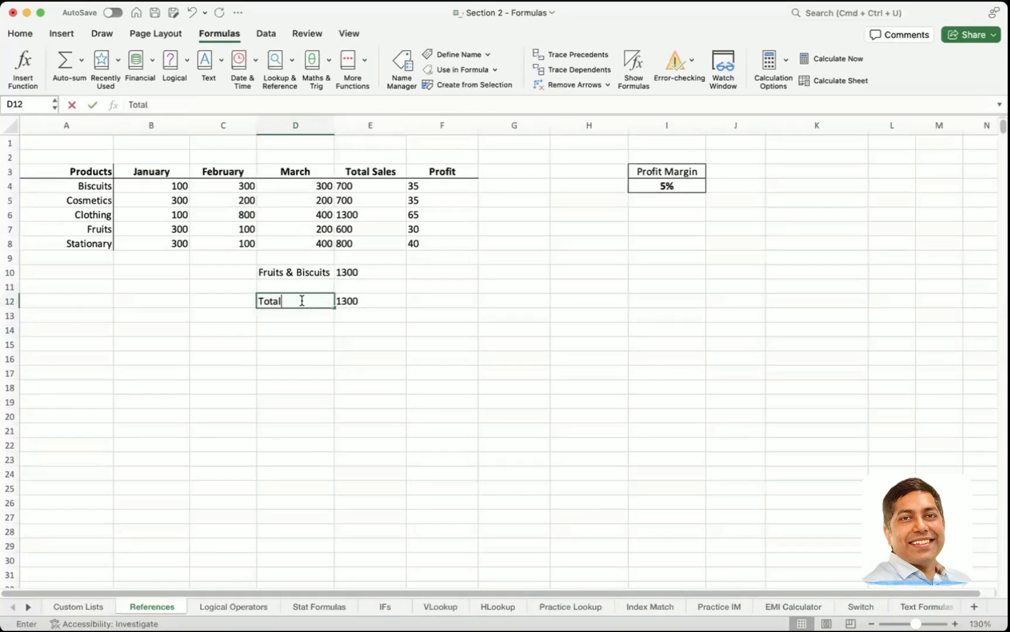
pyautogui.press('Tab')
pyautogui.write('=')
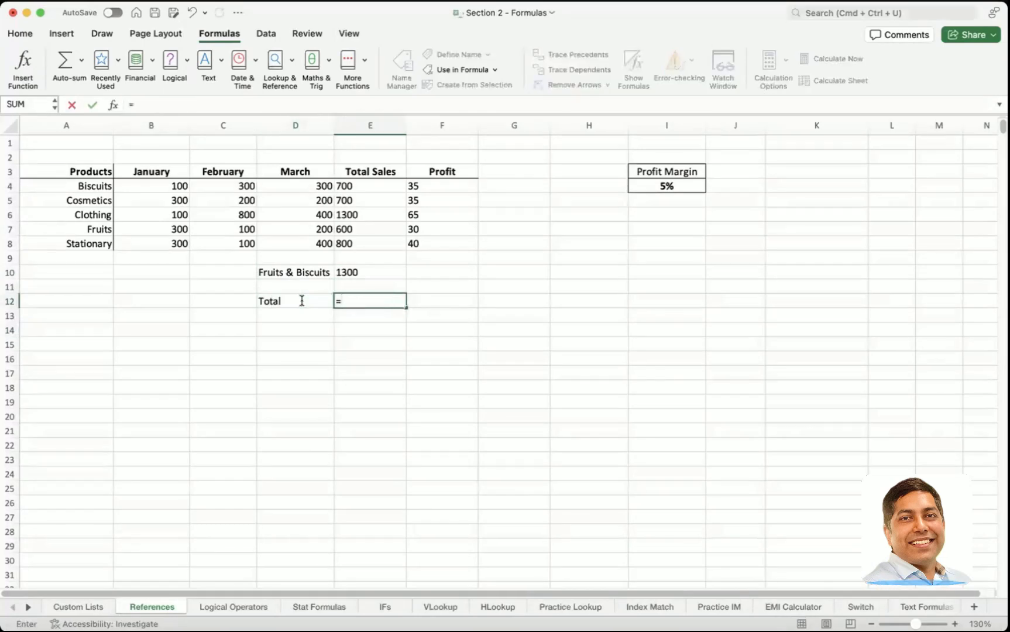
pyautogui.write('sum(')
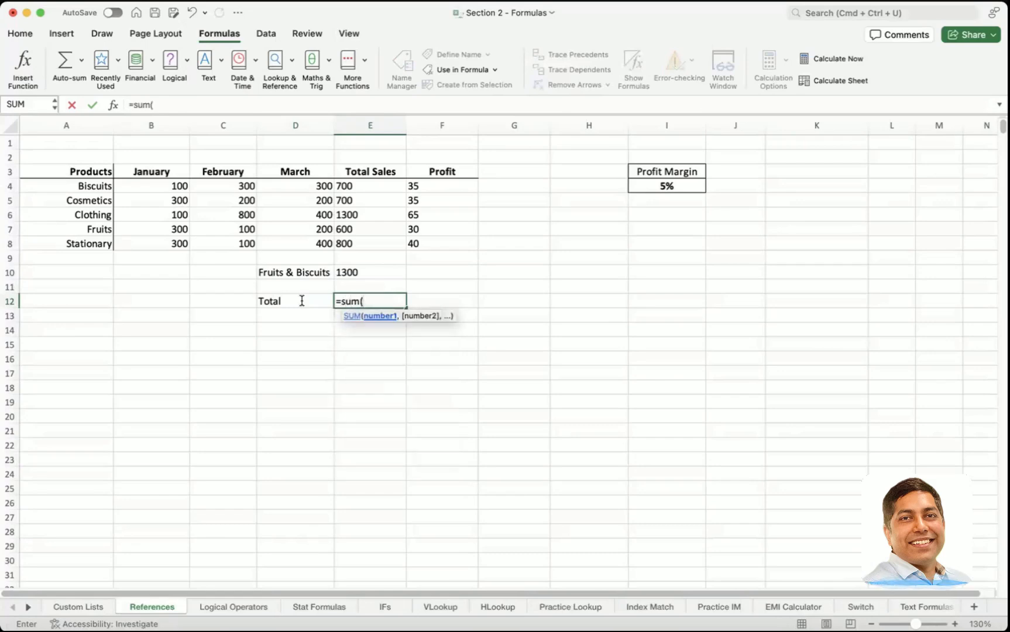
pyautogui.moveTo(382, 186); pyautogui.dragTo(384, 246)
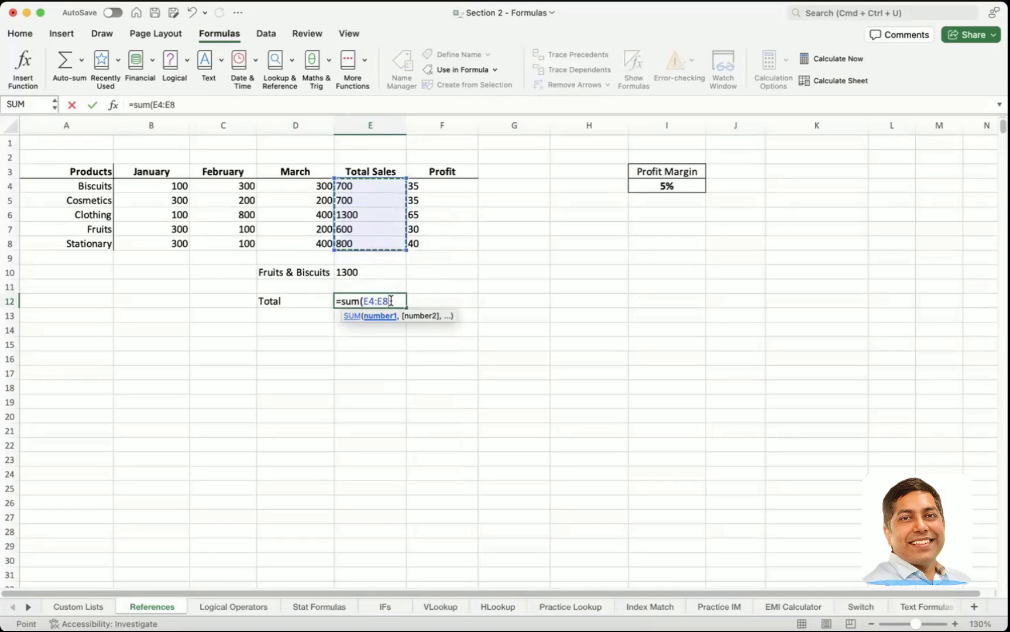
pyautogui.write(')')
pyautogui.press('Return')
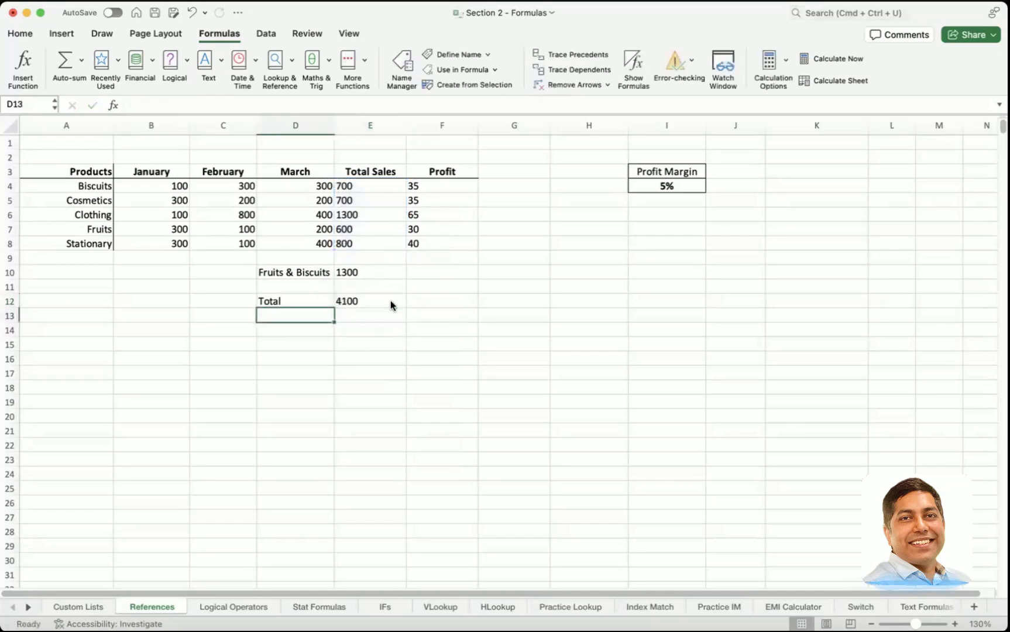
# Step: Move the Total label and its sum from D12:E12 up to D11:E11 and check the formulas in E11 and E10
pyautogui.moveTo(295, 300); pyautogui.dragTo(338, 301)
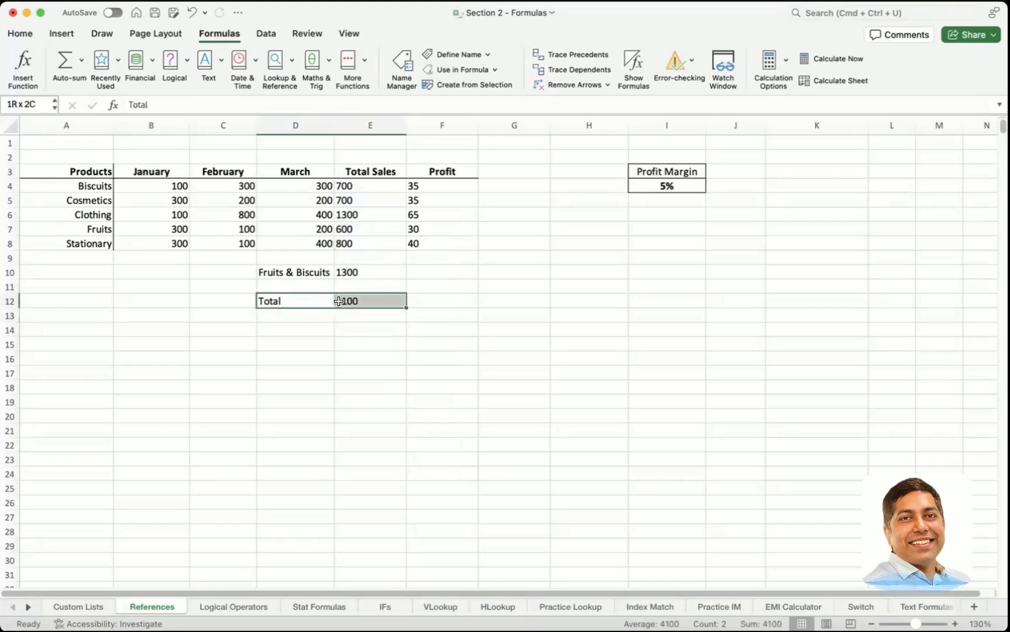
pyautogui.press('super+x')
pyautogui.press('Up')
pyautogui.press('super+v')
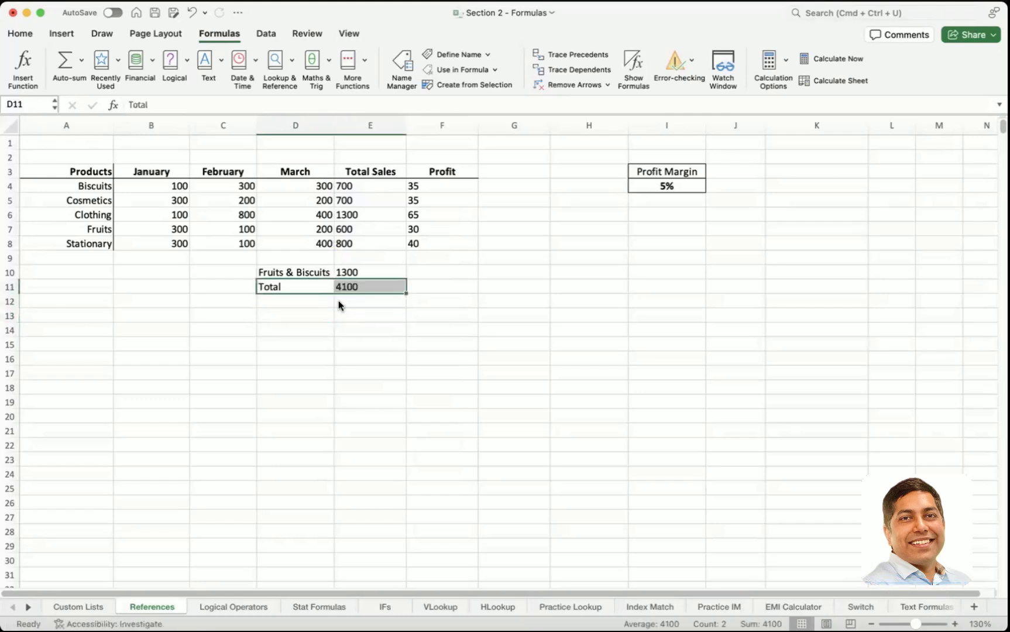
pyautogui.press('Right')
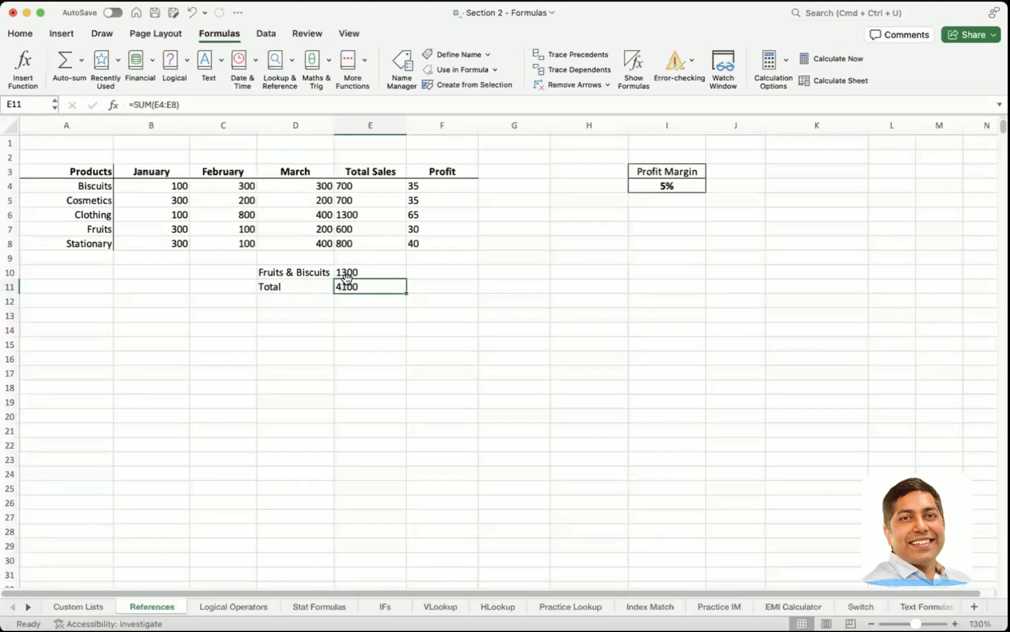
pyautogui.click(346, 274)
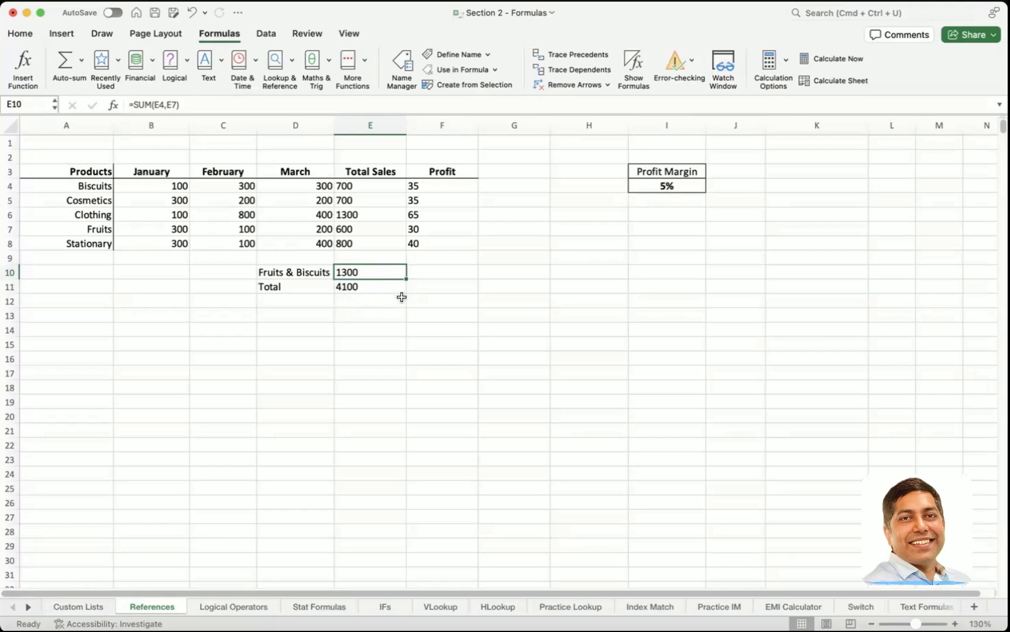
# Step: Enter the notes Sum Funtion in I6 and IF Funtion in I7, below the Profit Margin box
pyautogui.click(672, 216)
pyautogui.write('Sum')
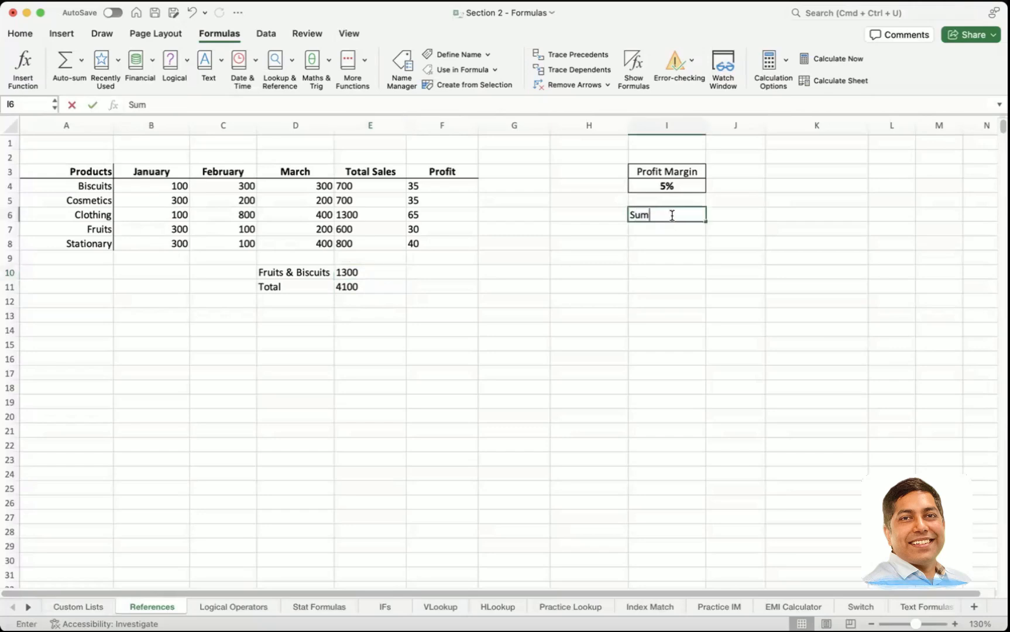
pyautogui.write(' Funtion')
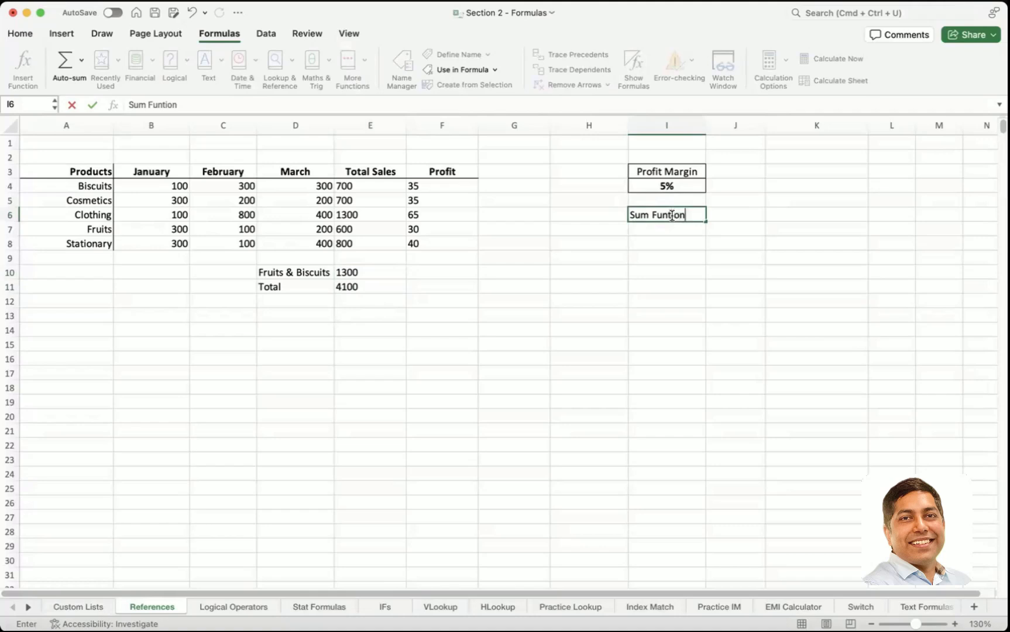
pyautogui.press('Return')
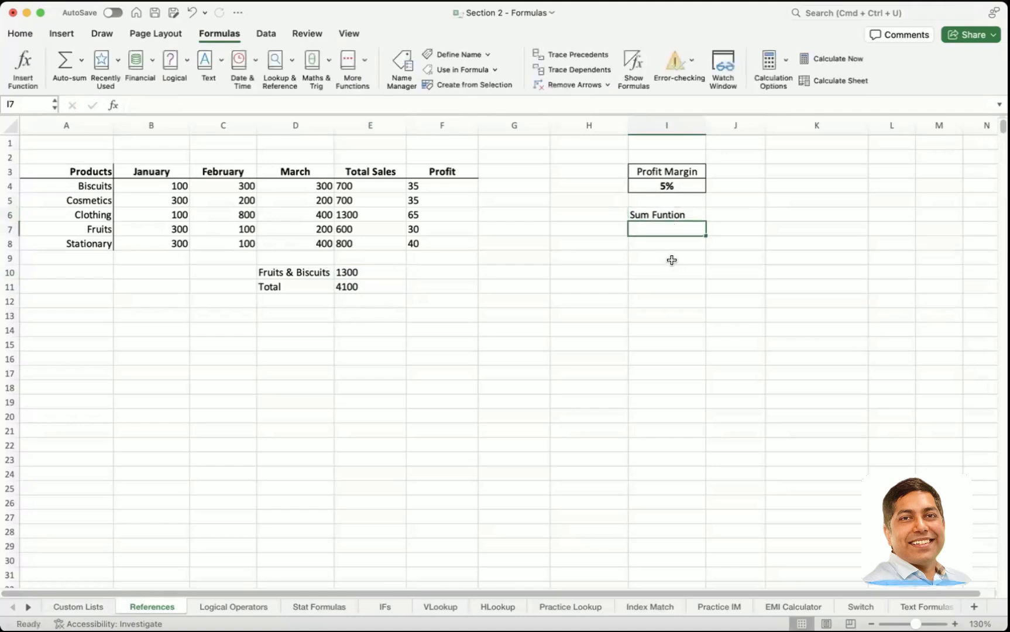
pyautogui.write('IF Funtion')
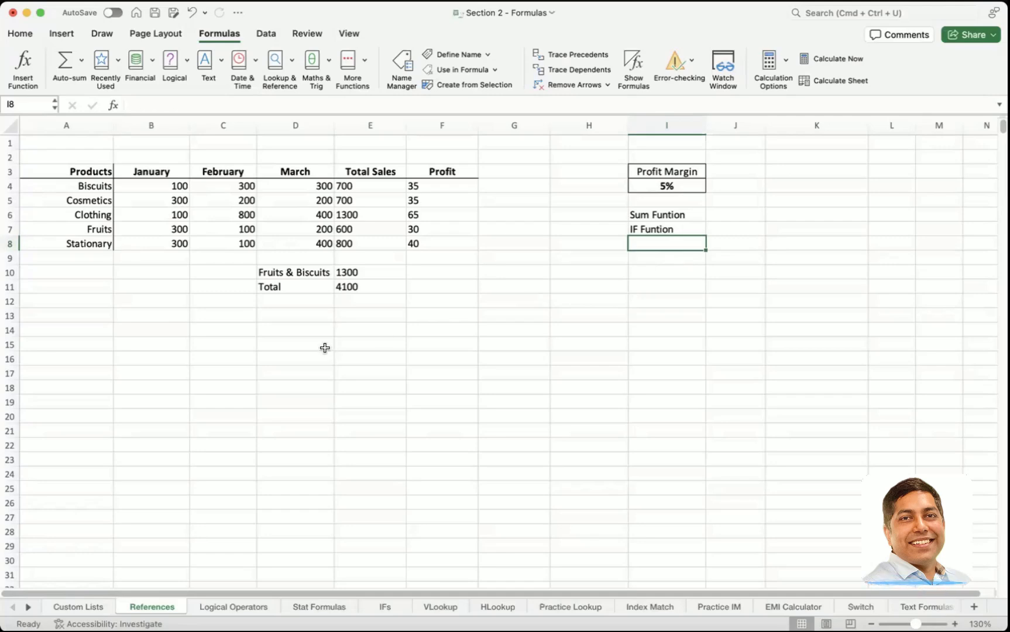
# Step: Review the Total row and enter the label Is business Profitable in D13
pyautogui.click(319, 315)
pyautogui.click(388, 286)
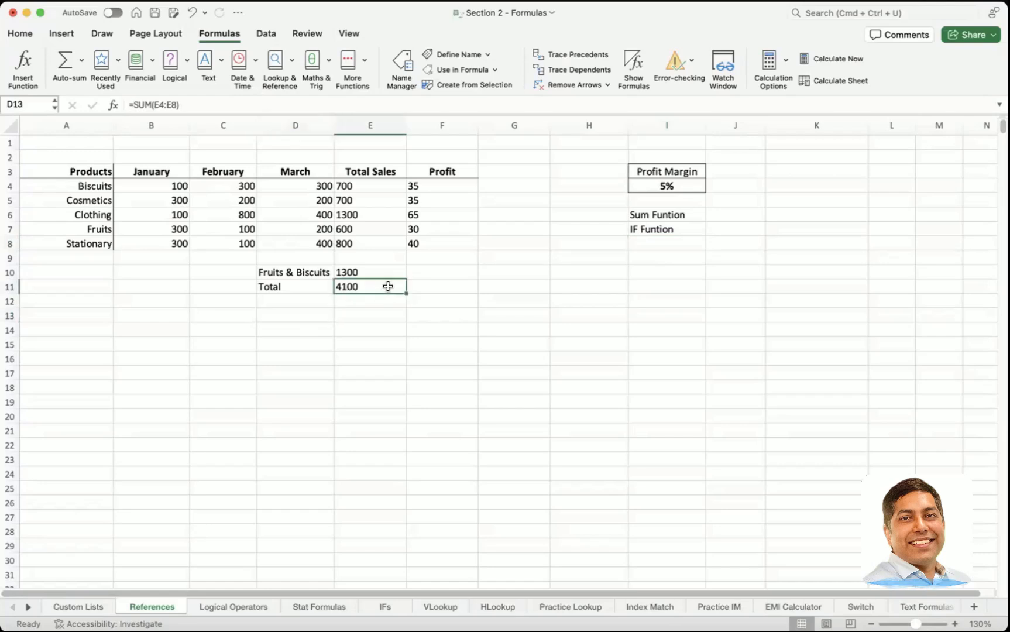
pyautogui.click(278, 286)
pyautogui.click(354, 285)
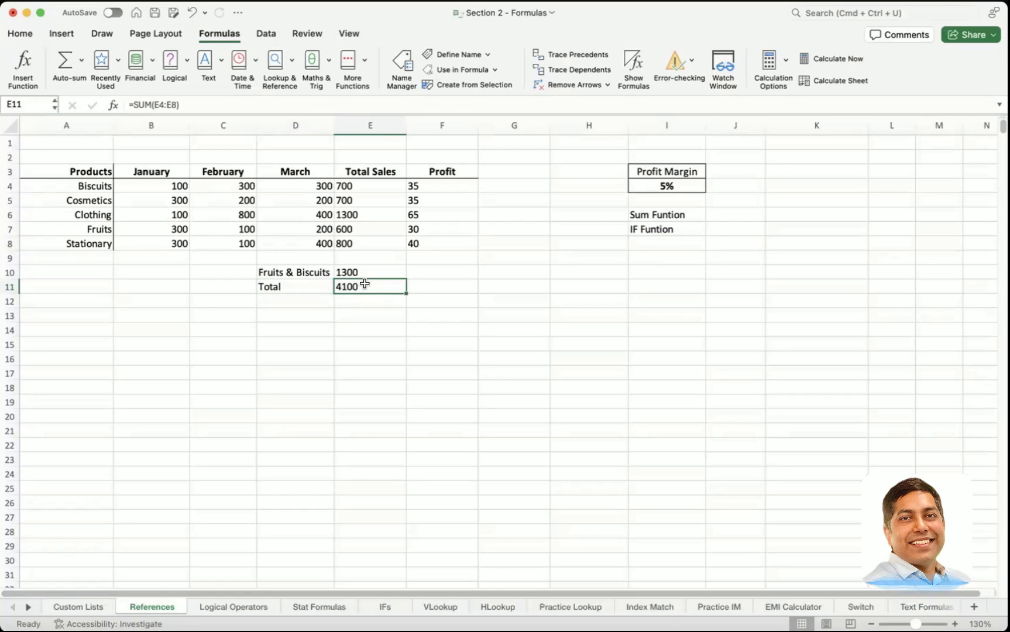
pyautogui.click(303, 318)
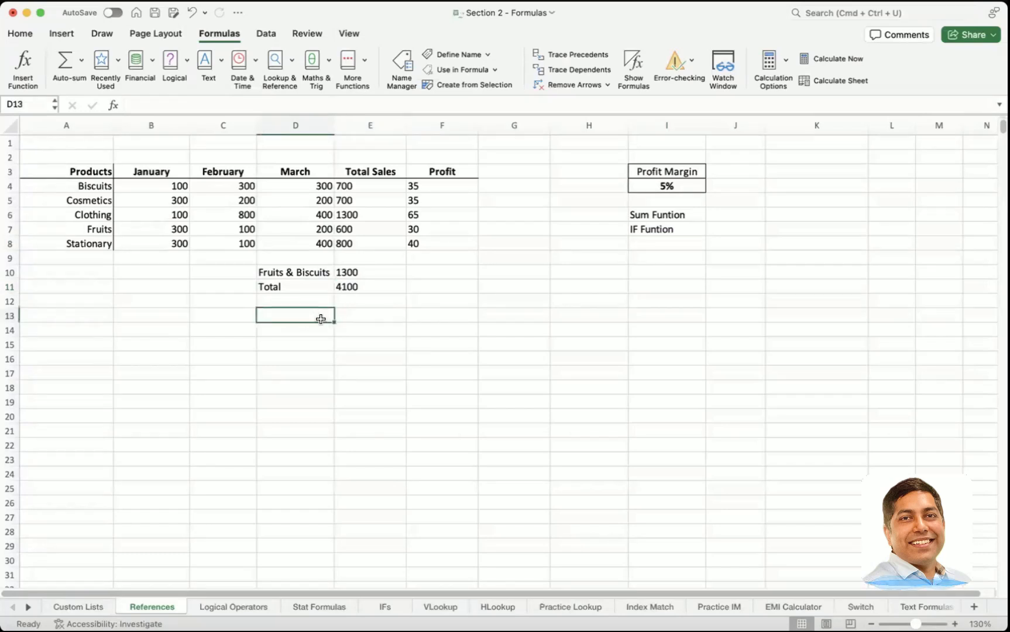
pyautogui.write('Is')
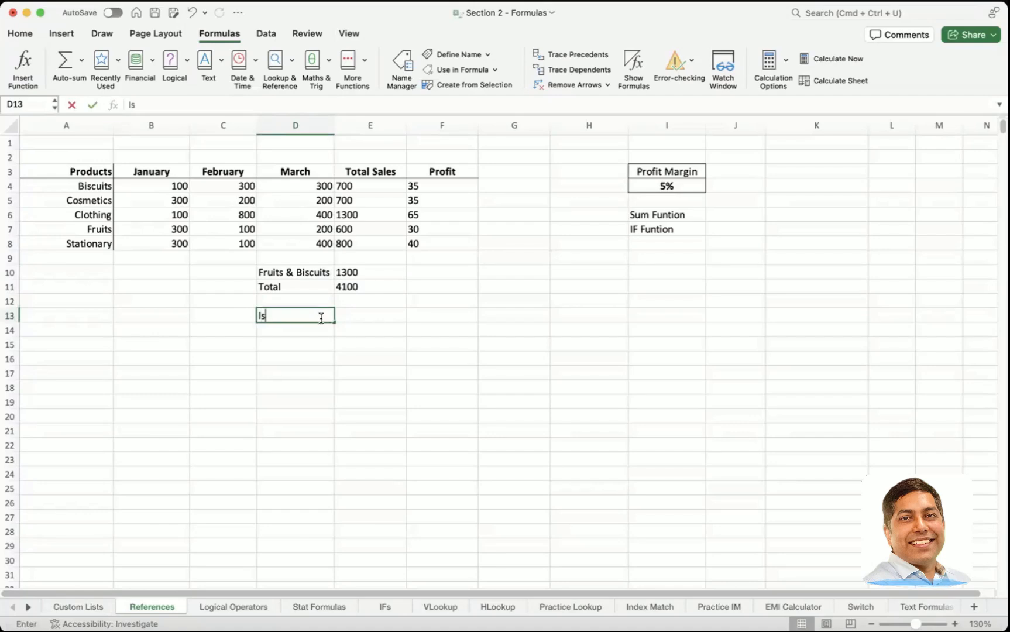
pyautogui.write(' business ')
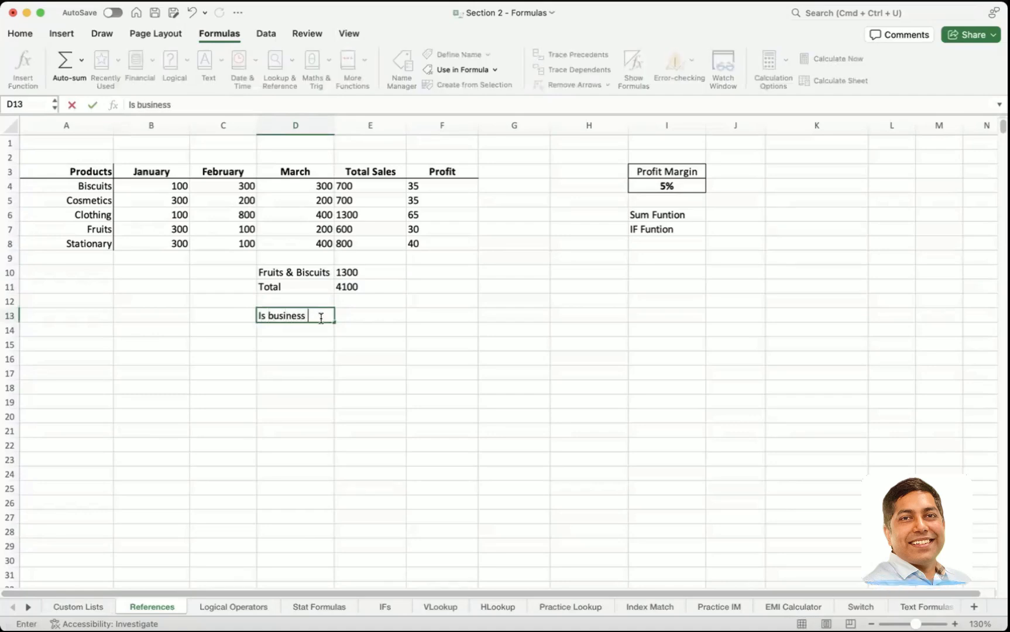
pyautogui.write('Profitable')
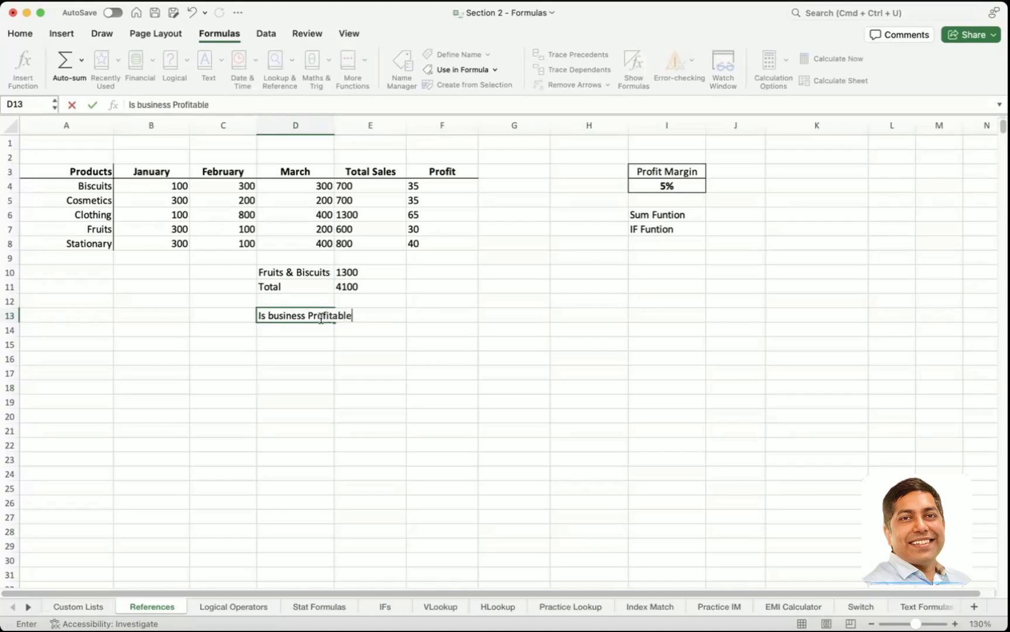
pyautogui.press('Tab')
# Step: Wrap the text of the Is business Profitable label in D13
pyautogui.click(308, 319)
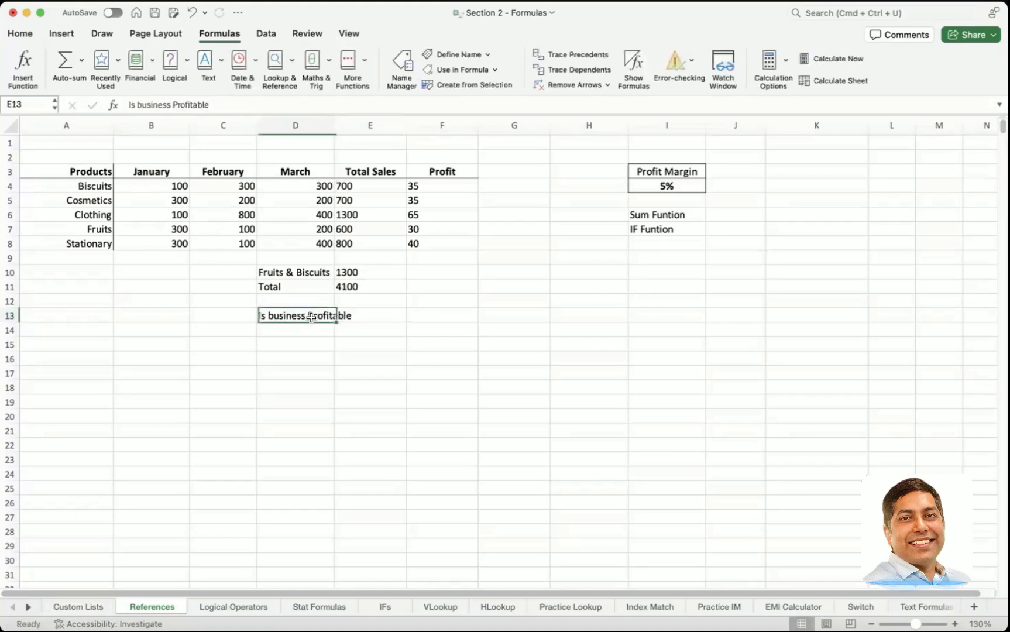
pyautogui.click(31, 33)
pyautogui.click(434, 58)
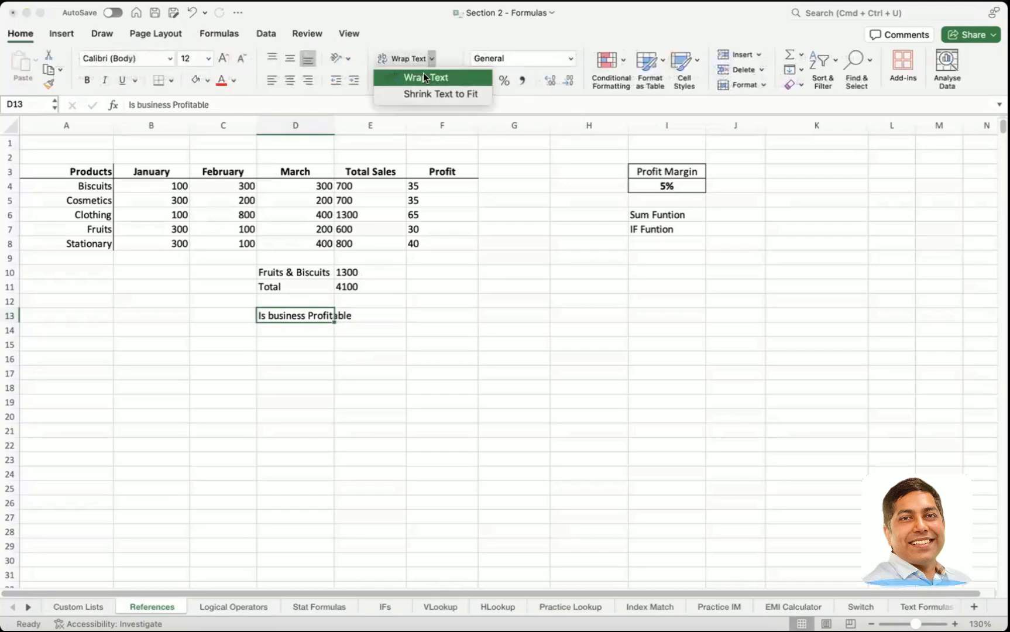
pyautogui.click(423, 72)
# Step: Begin an IF formula in E13 with the logical test E11>5000
pyautogui.click(356, 329)
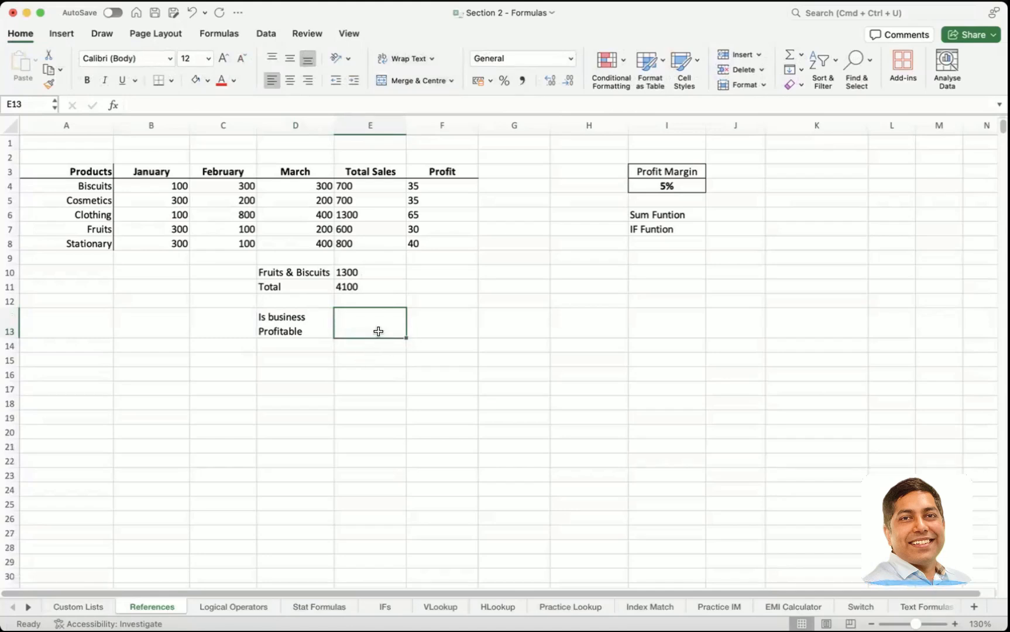
pyautogui.write('=if')
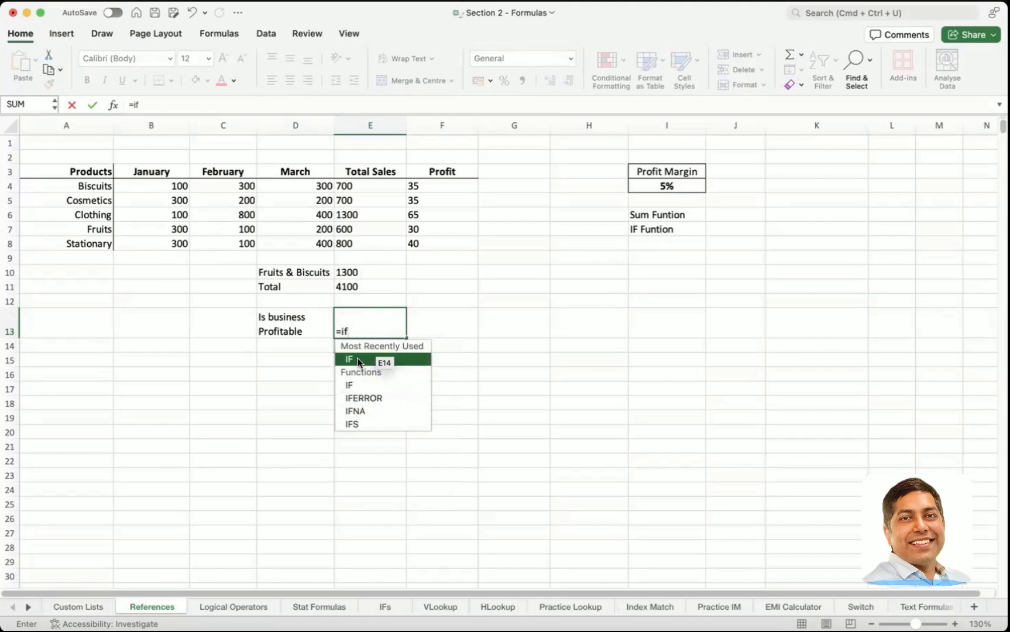
pyautogui.doubleClick(358, 359)
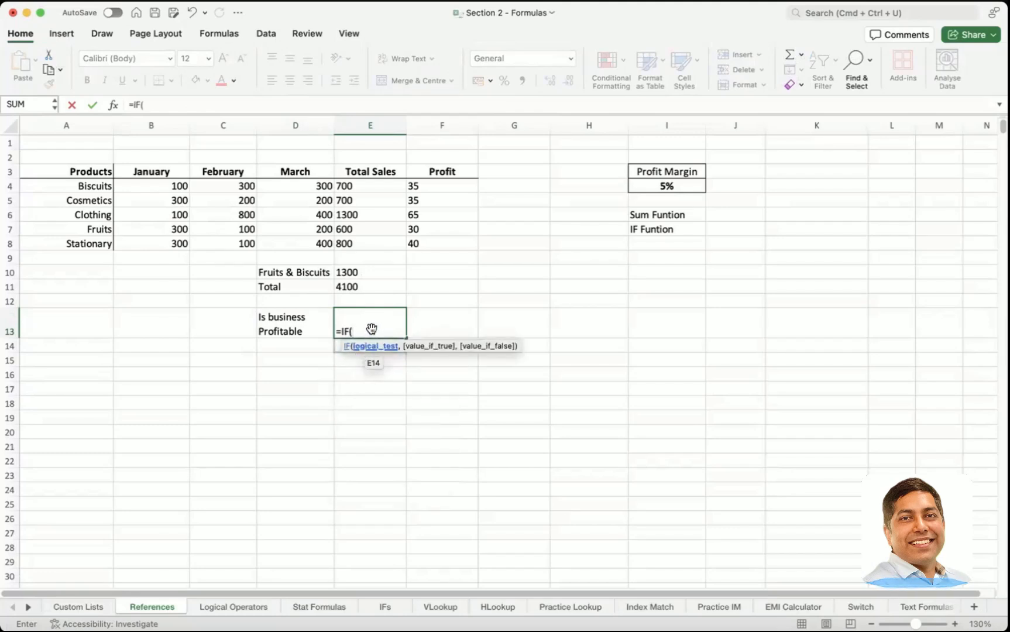
pyautogui.click(362, 286)
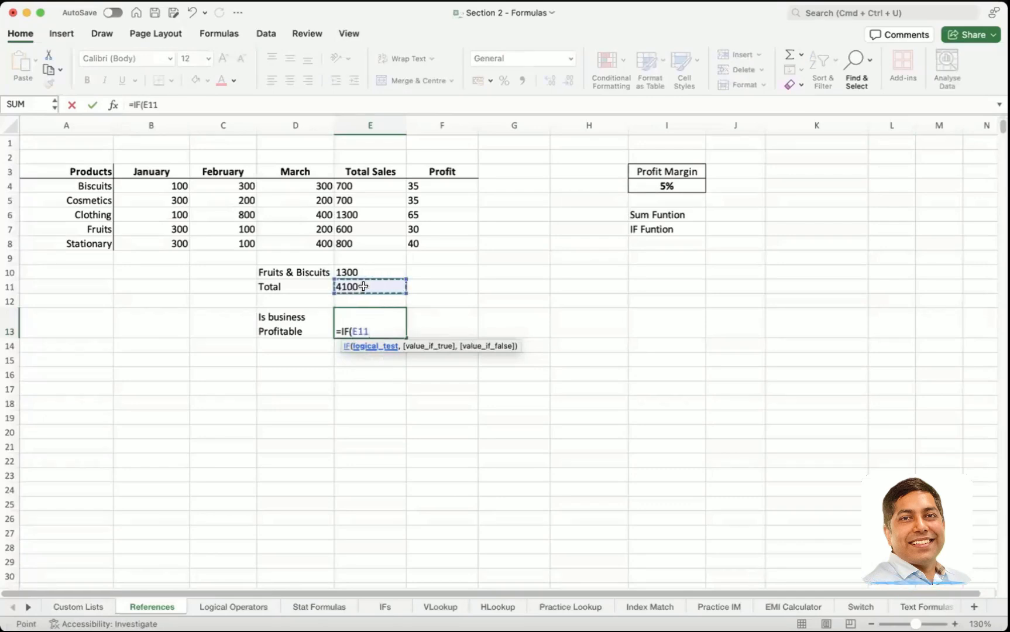
pyautogui.write('>')
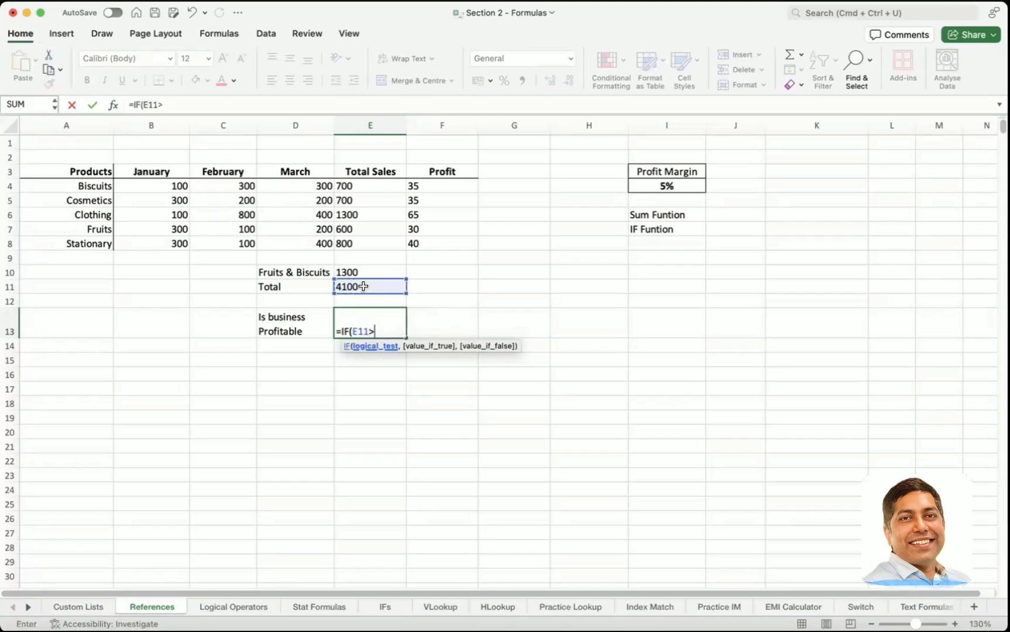
pyautogui.write('5000')
pyautogui.write(',')
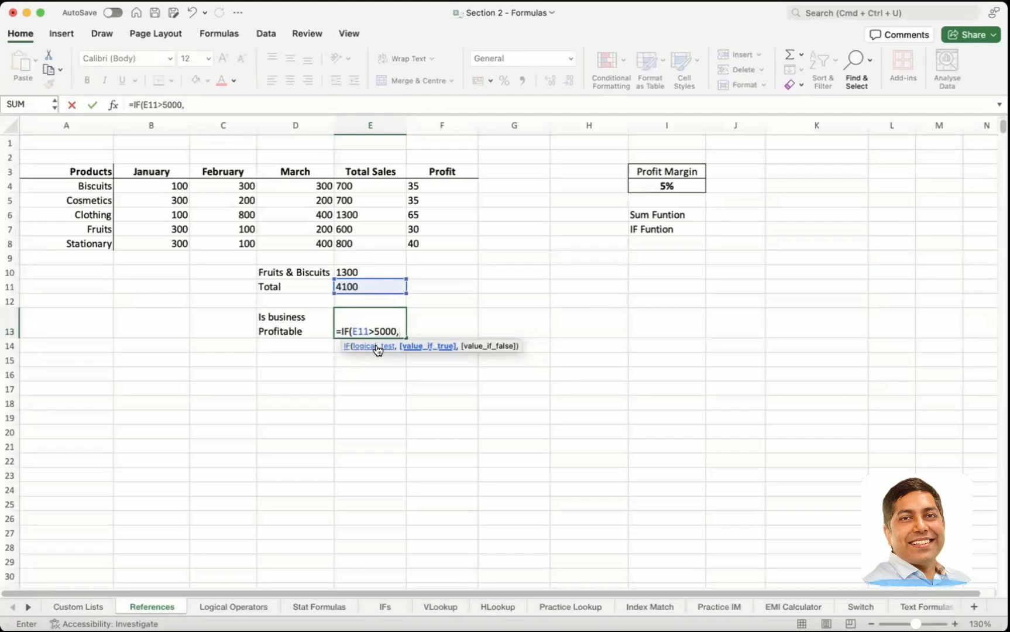
# Step: Complete the IF formula in E13 with "Profitable" as the true value and "Not Profitable" as the false value
pyautogui.write('"Profitable')
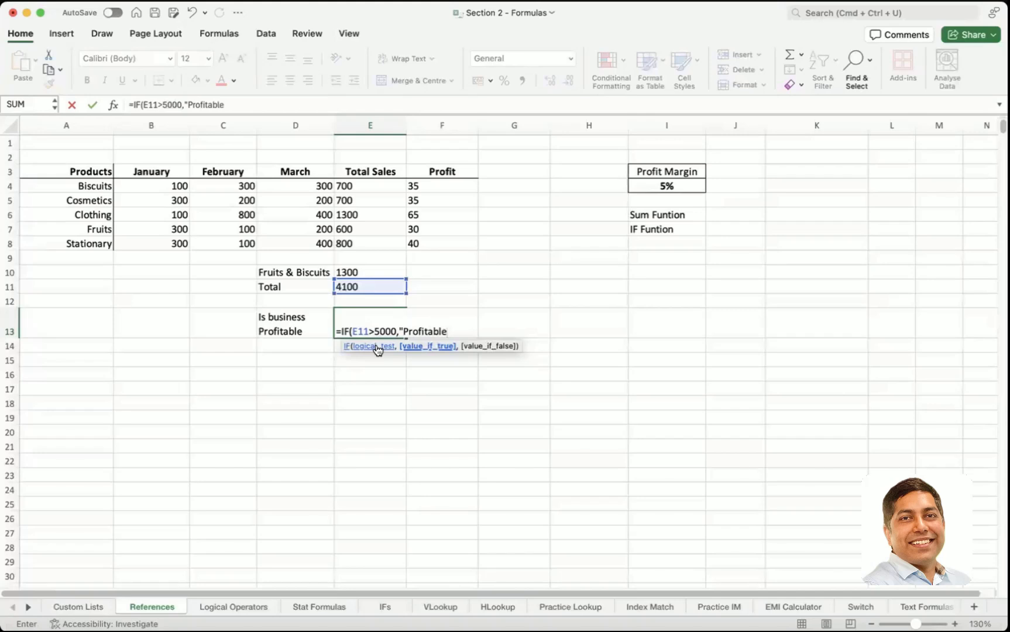
pyautogui.write('",')
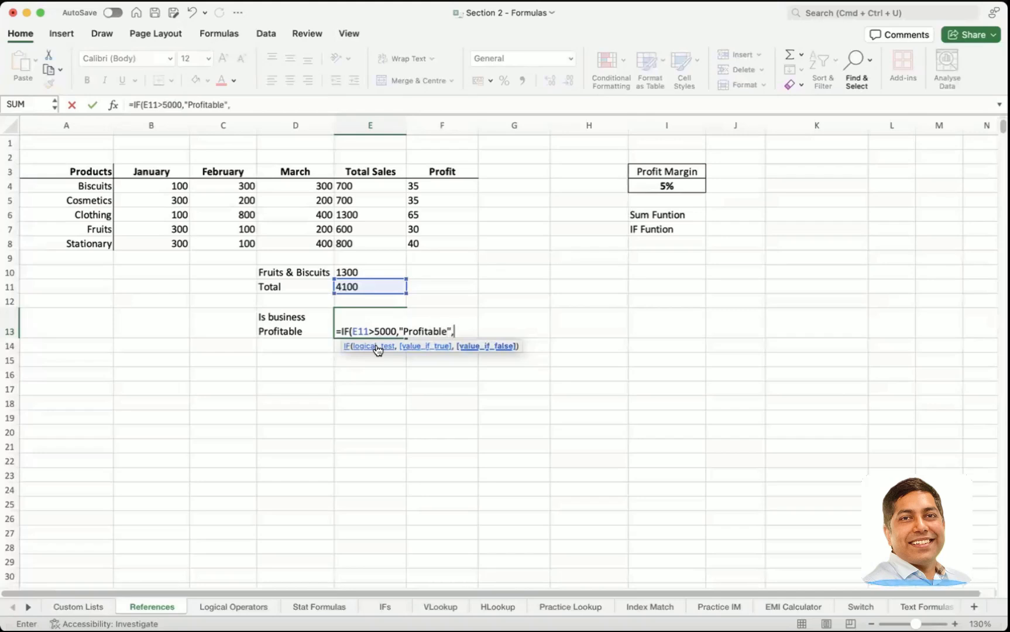
pyautogui.write('""')
pyautogui.press('Left')
pyautogui.doubleClick(357, 324)
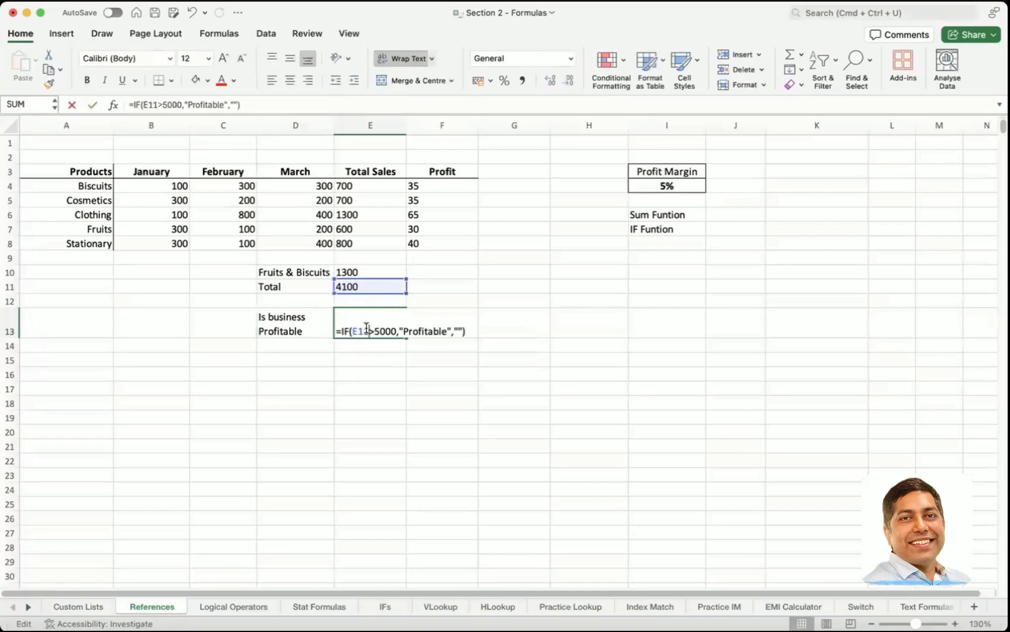
pyautogui.click(464, 332)
pyautogui.write('Not Pr')
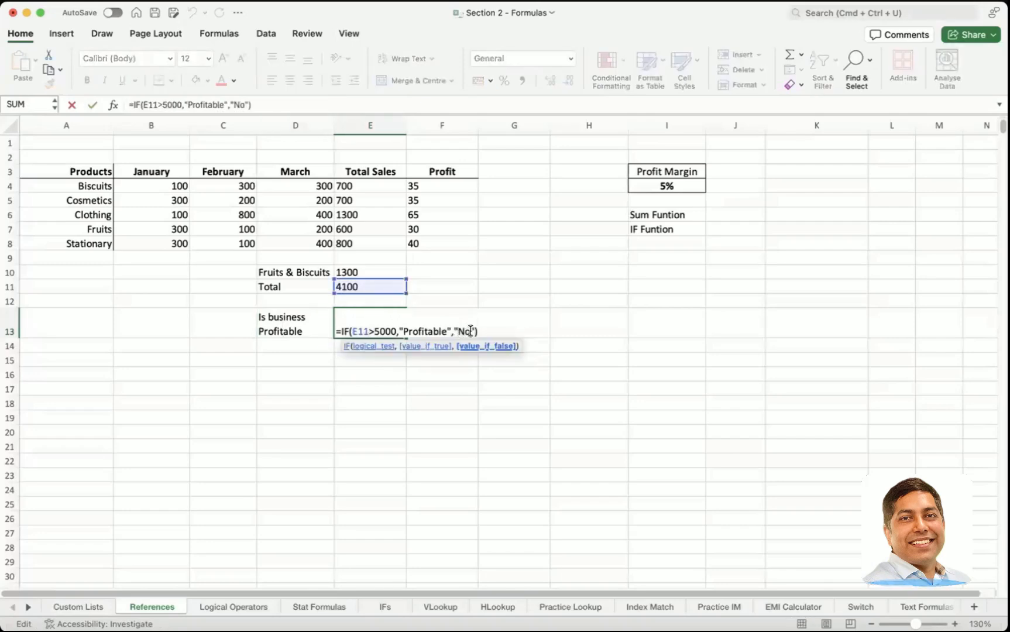
pyautogui.write('ofitable')
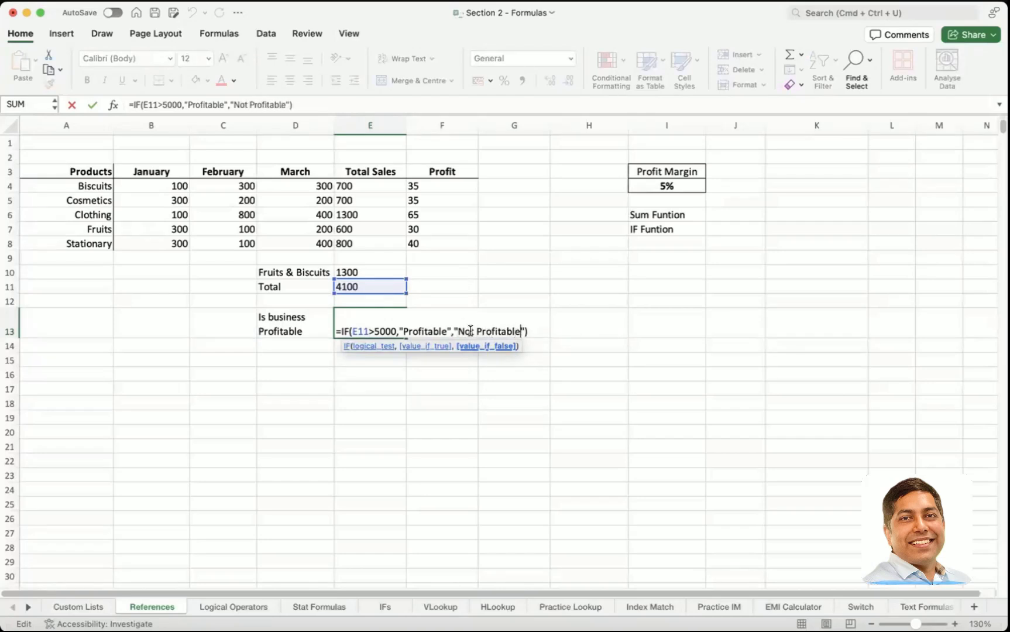
pyautogui.press('Return')
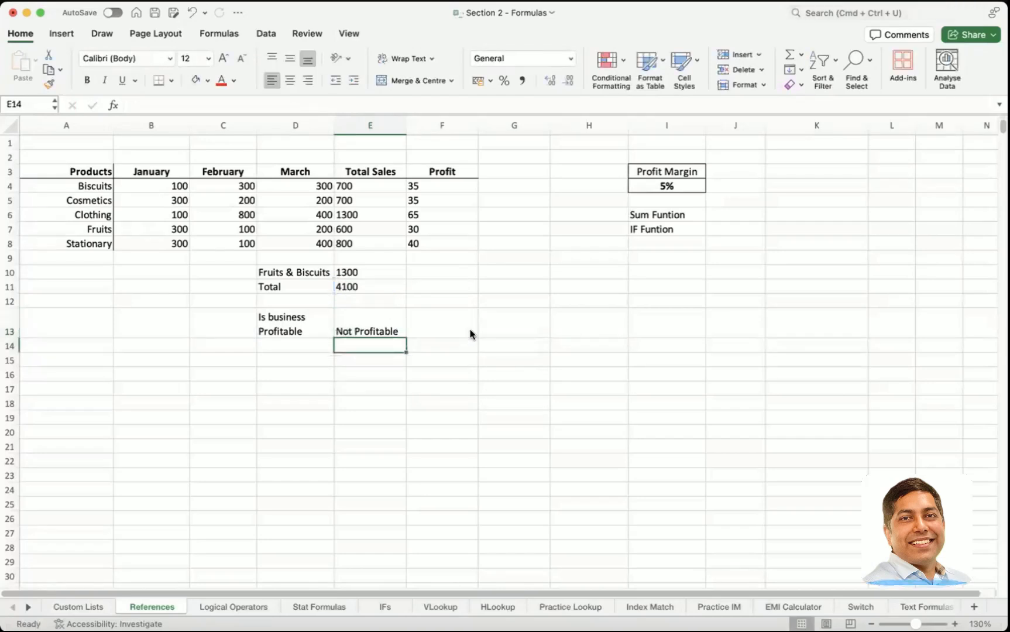
# Step: Examine the total in E11 and the logical test and true-value arguments of the IF formula in E13
pyautogui.click(356, 287)
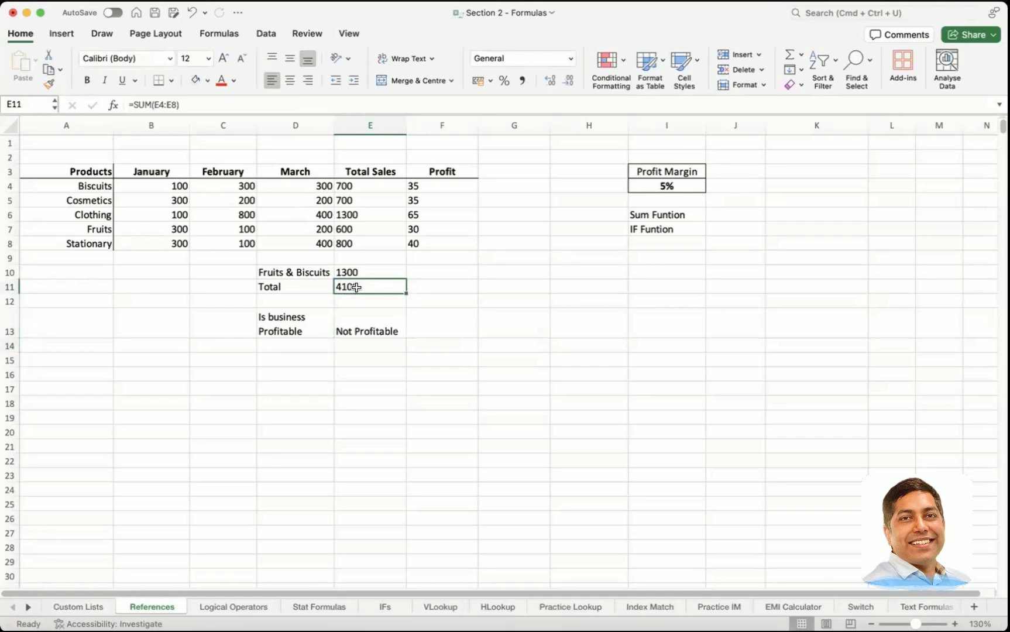
pyautogui.doubleClick(356, 332)
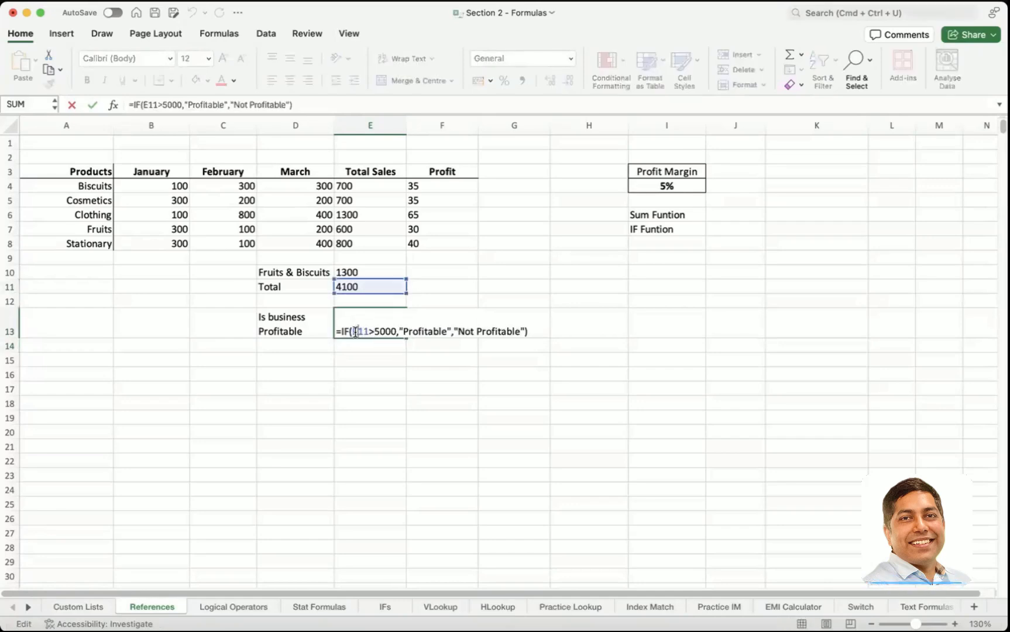
pyautogui.doubleClick(360, 332)
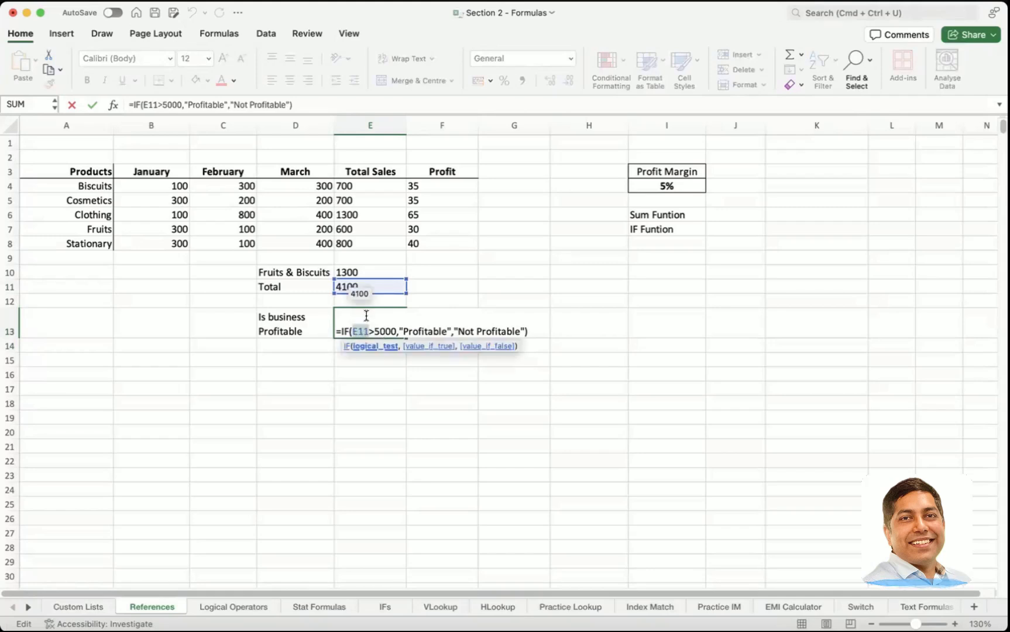
pyautogui.doubleClick(417, 331)
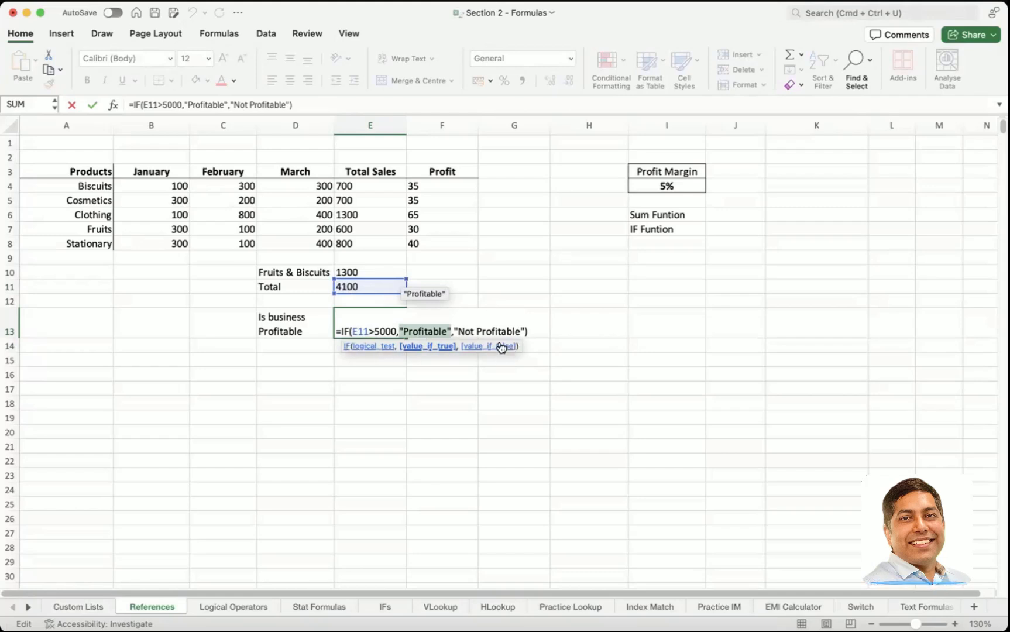
pyautogui.hotkey('ctrl', 'Return')
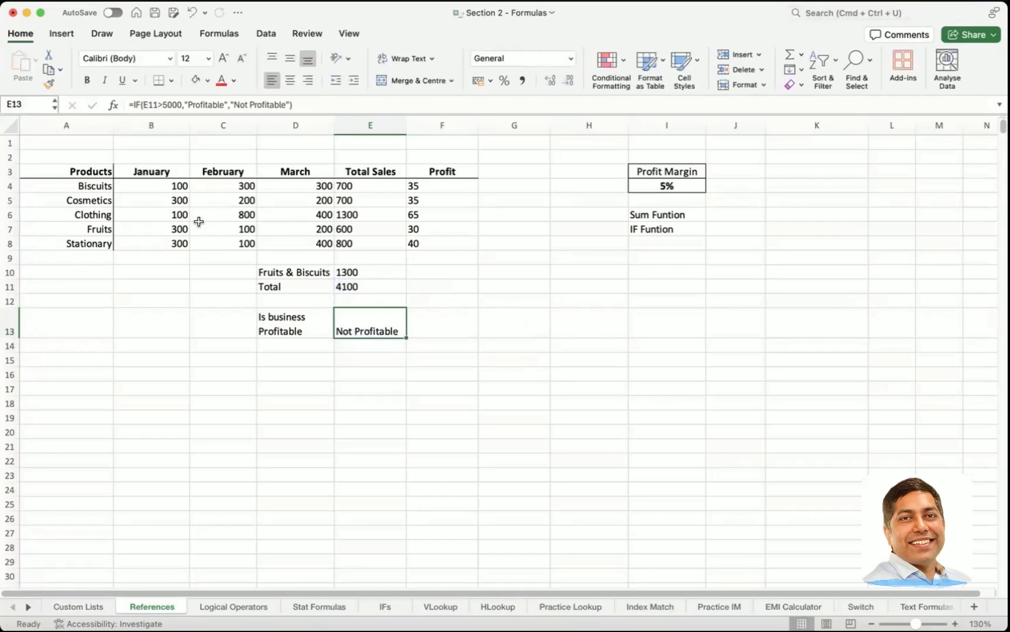
# Step: Set the February sales of Cosmetics in C5 to 1000
pyautogui.click(160, 205)
pyautogui.press('Right')
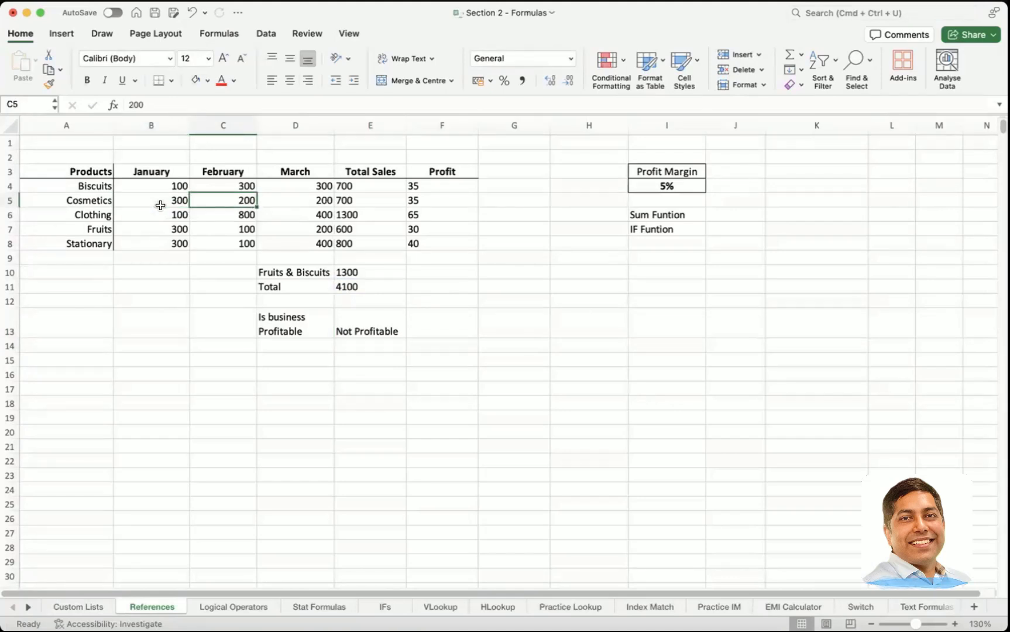
pyautogui.write('50')
pyautogui.press('BackSpace')
pyautogui.press('BackSpace')
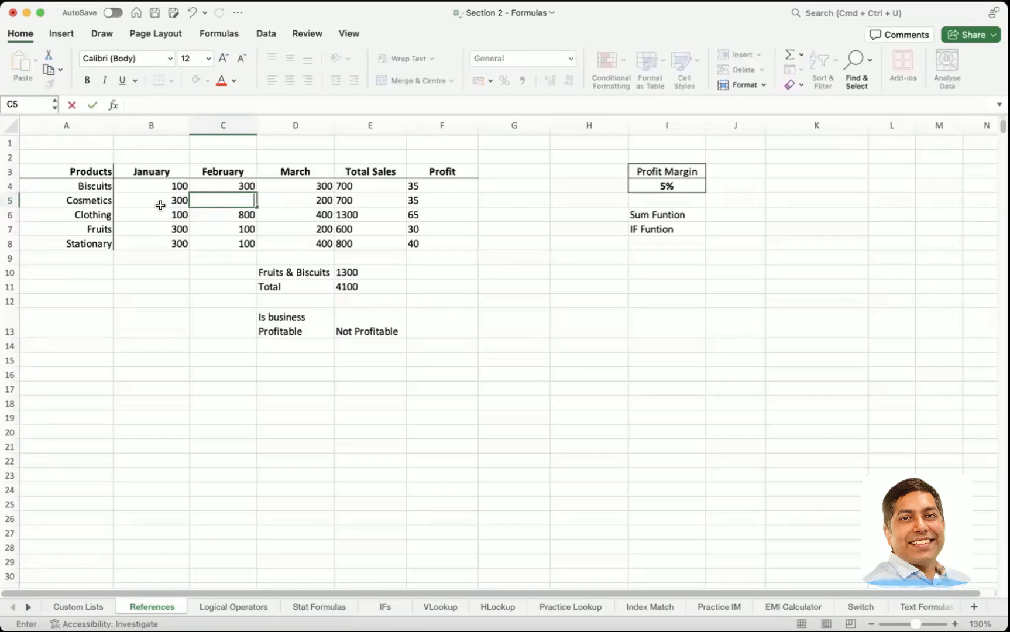
pyautogui.write('1000')
pyautogui.press('Return')
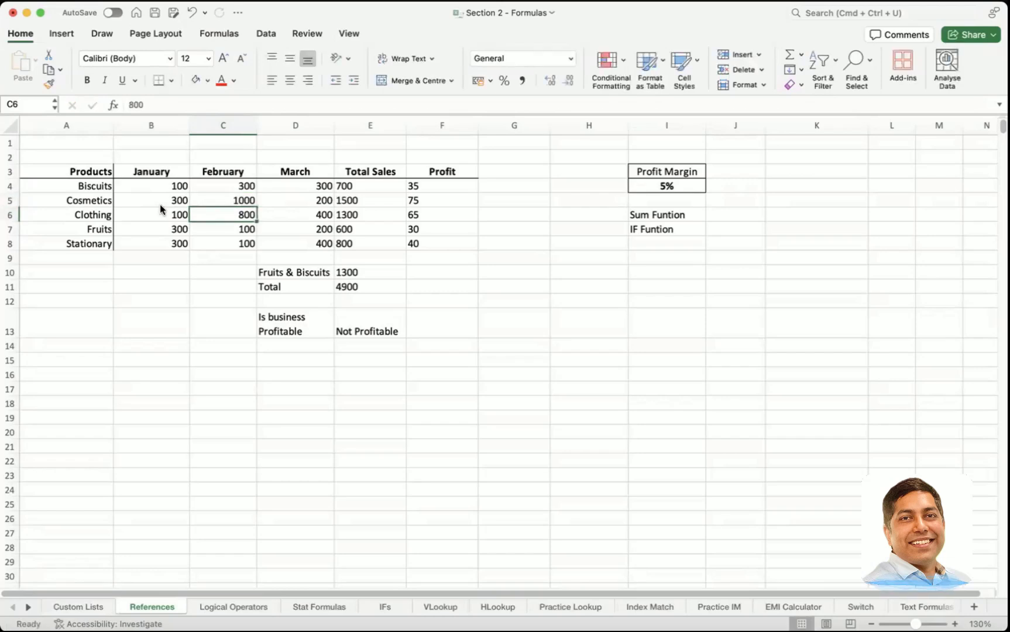
# Step: Set the February sales of Clothing in C6 to 1300
pyautogui.press('Return')
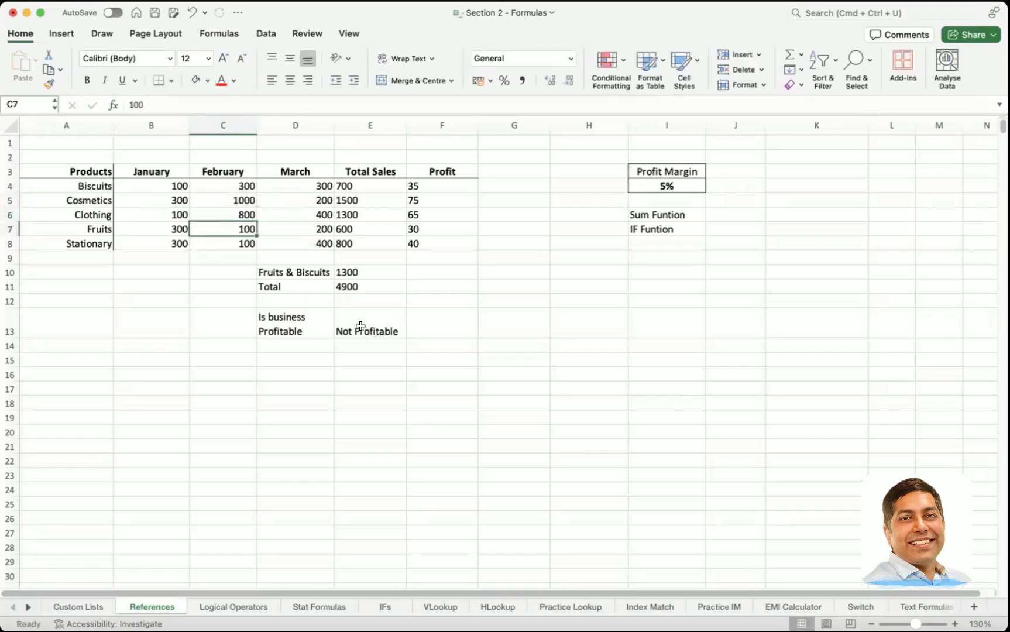
pyautogui.click(235, 215)
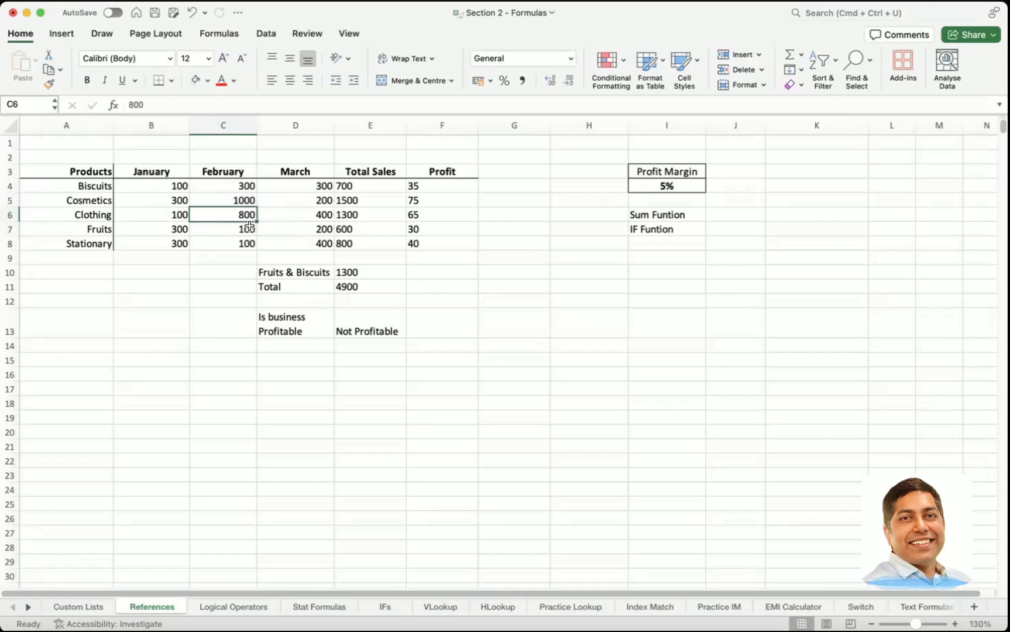
pyautogui.write('1300')
pyautogui.press('Return')
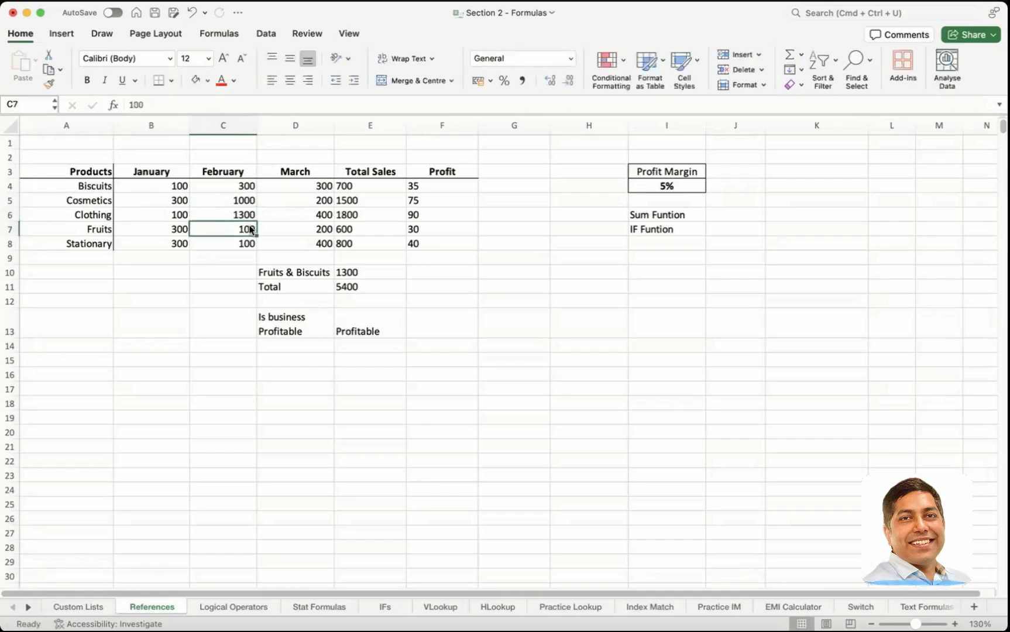
# Step: Review the recalculated total in E11, the profitability label and IF result in row 13, and the Fruits & Biscuits sum in E10
pyautogui.click(344, 288)
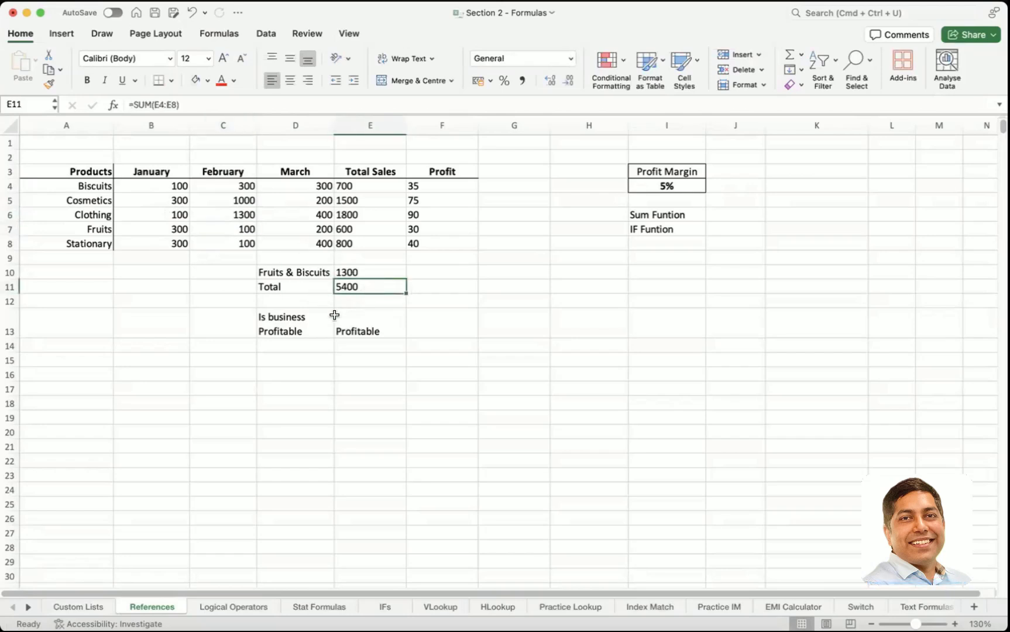
pyautogui.click(284, 330)
pyautogui.click(383, 327)
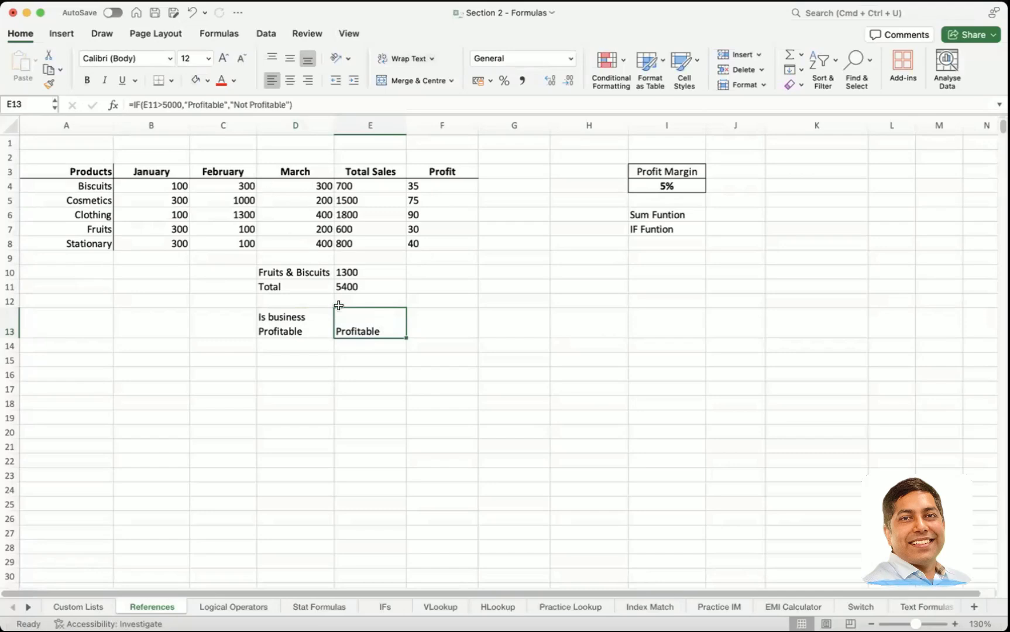
pyautogui.moveTo(294, 329); pyautogui.dragTo(358, 329)
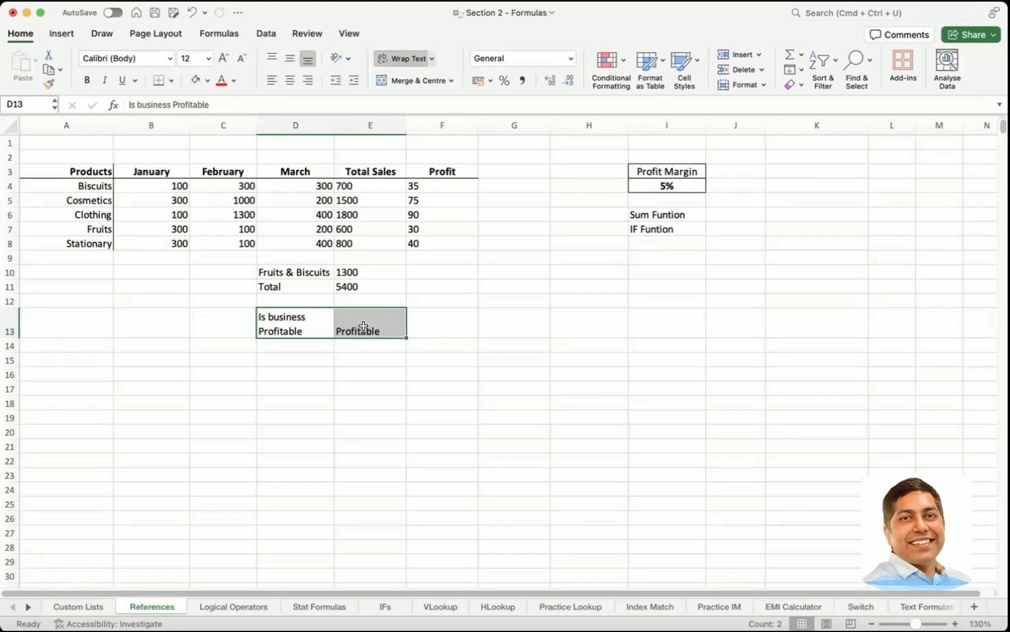
pyautogui.click(357, 273)
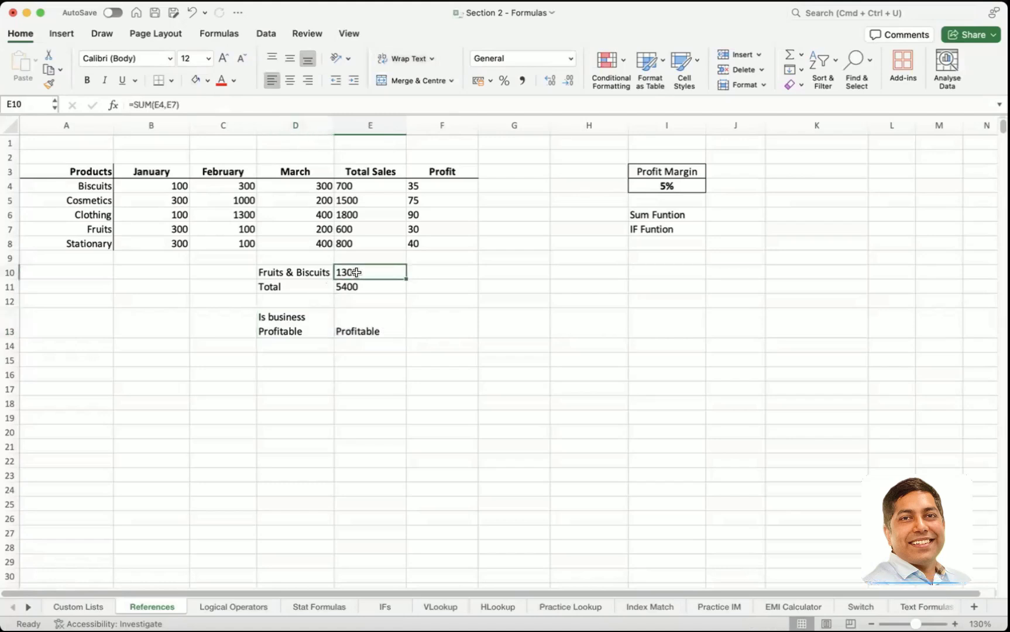